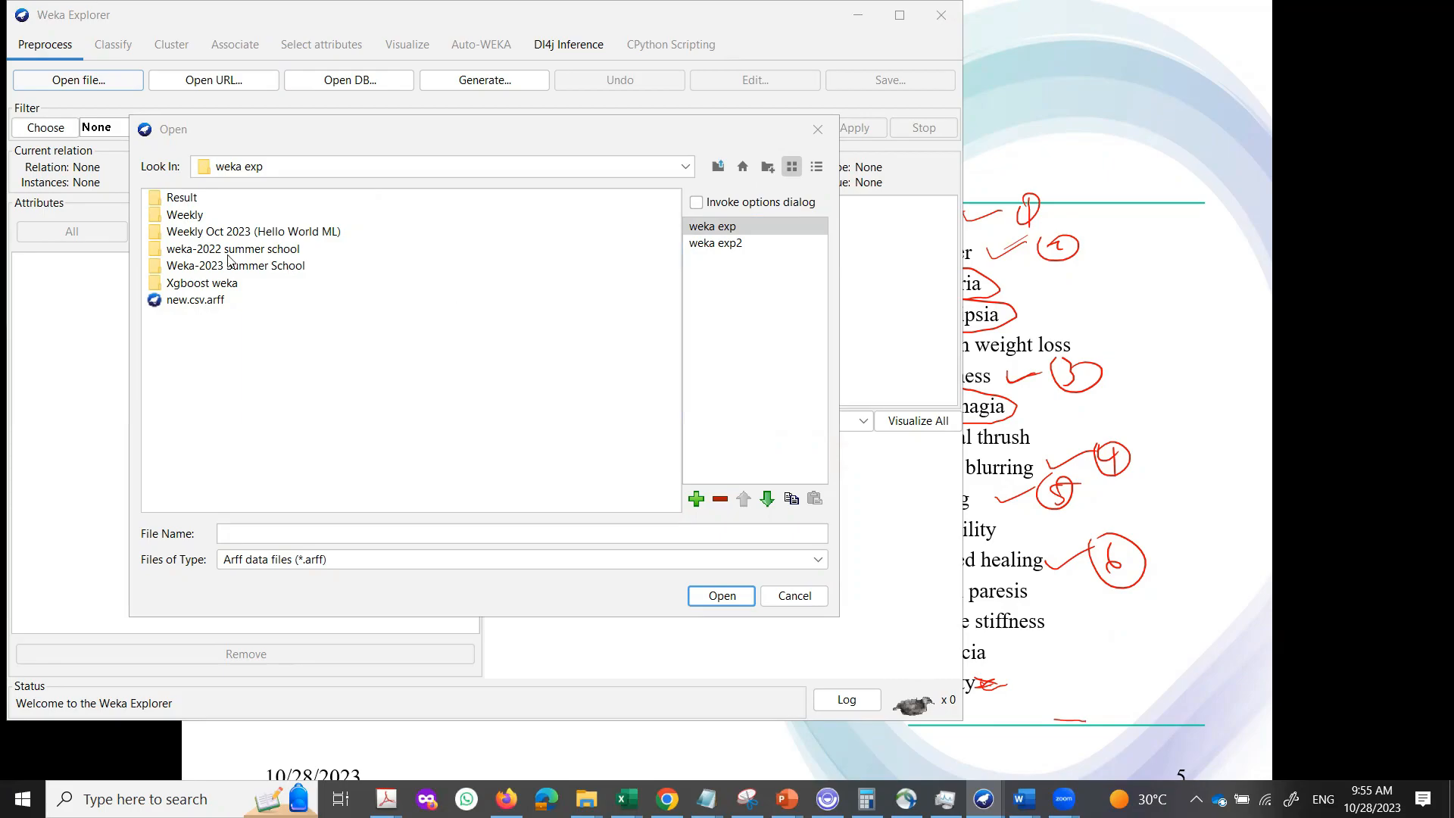
# Step: Load the CSV file diabetes_data_Interview based.csv from the Weekly Oct 2023 (Hello World ML) folder
pyautogui.click(203, 234)
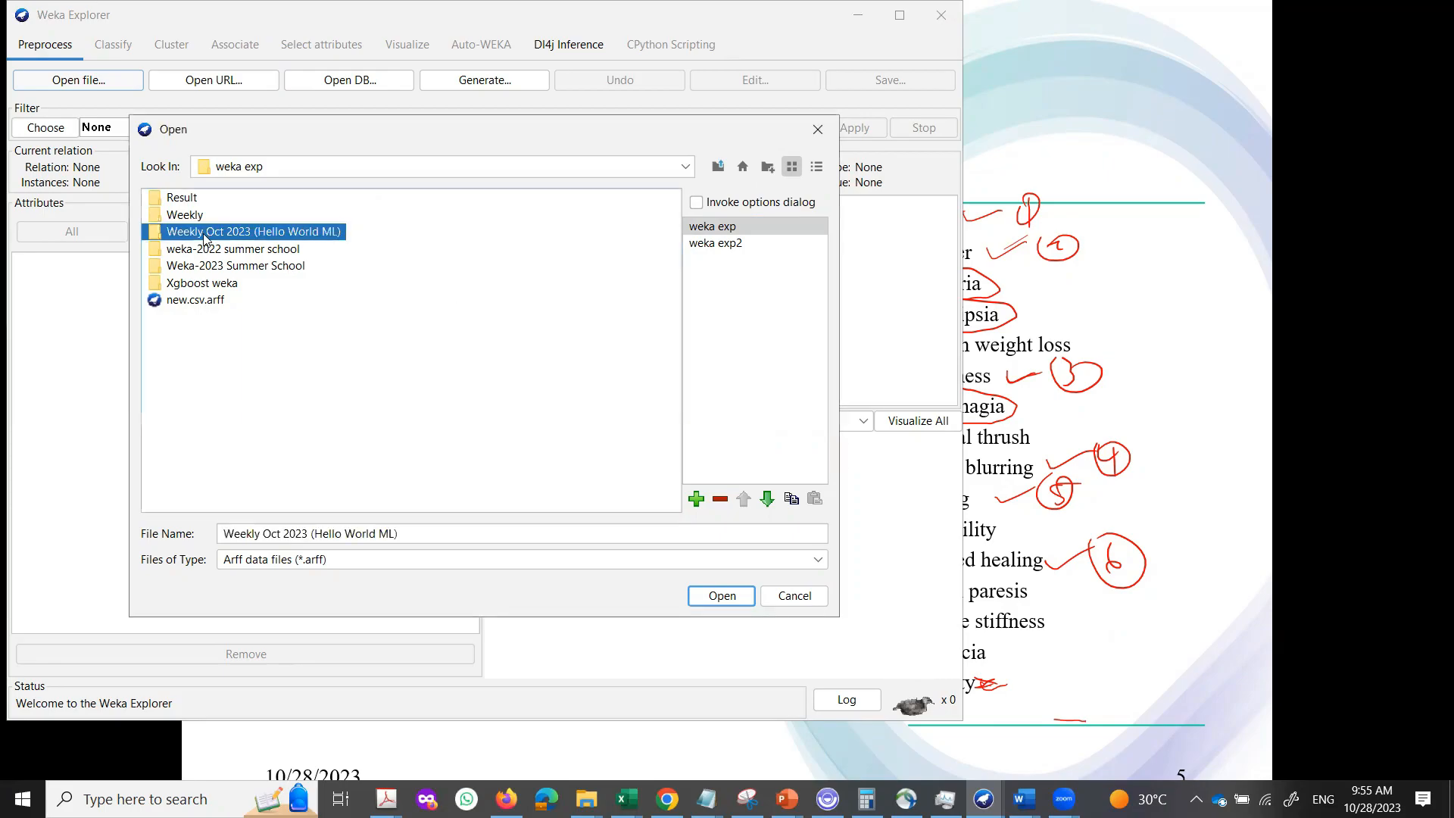
pyautogui.doubleClick(203, 236)
pyautogui.click(279, 561)
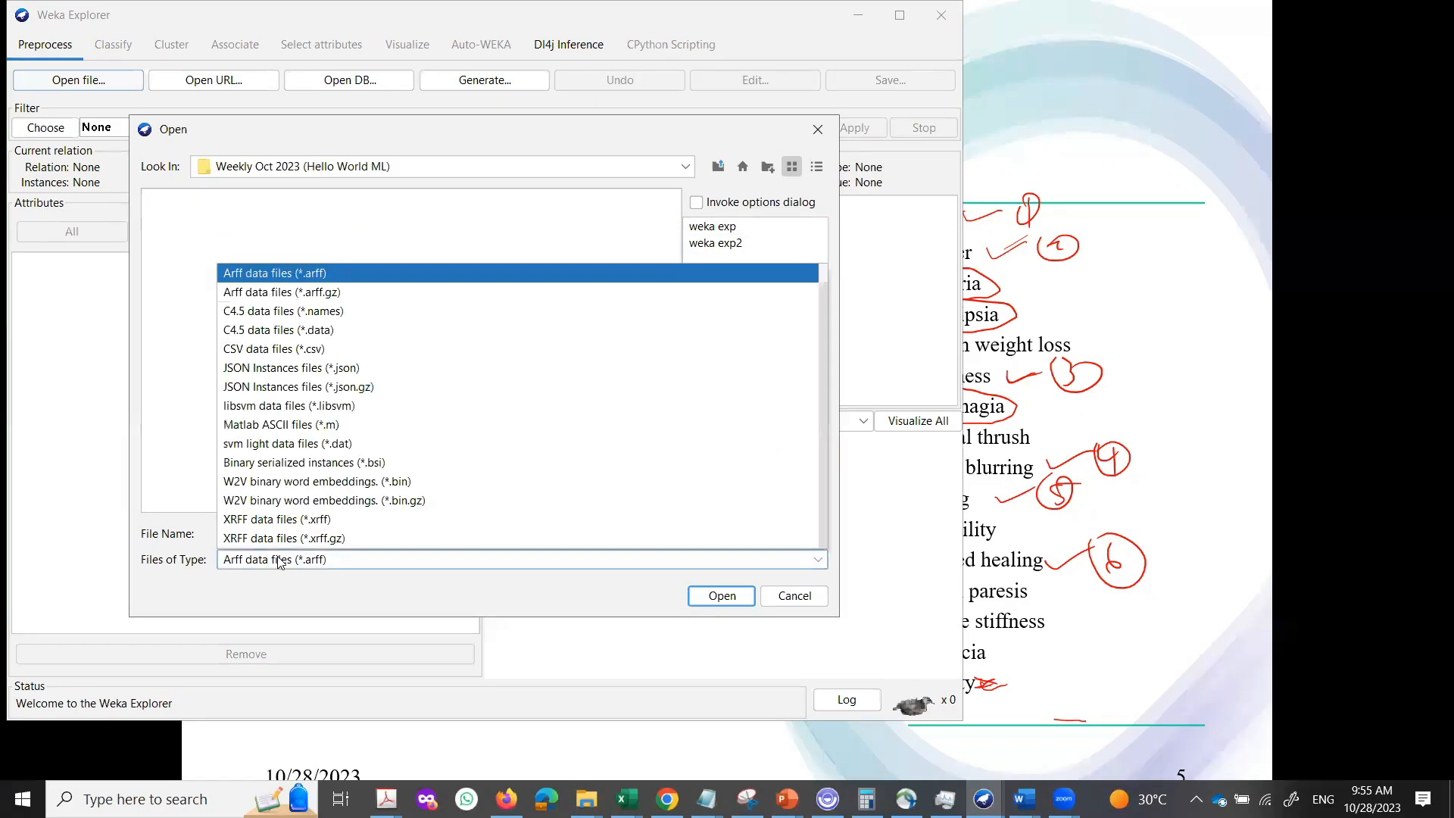
pyautogui.click(265, 562)
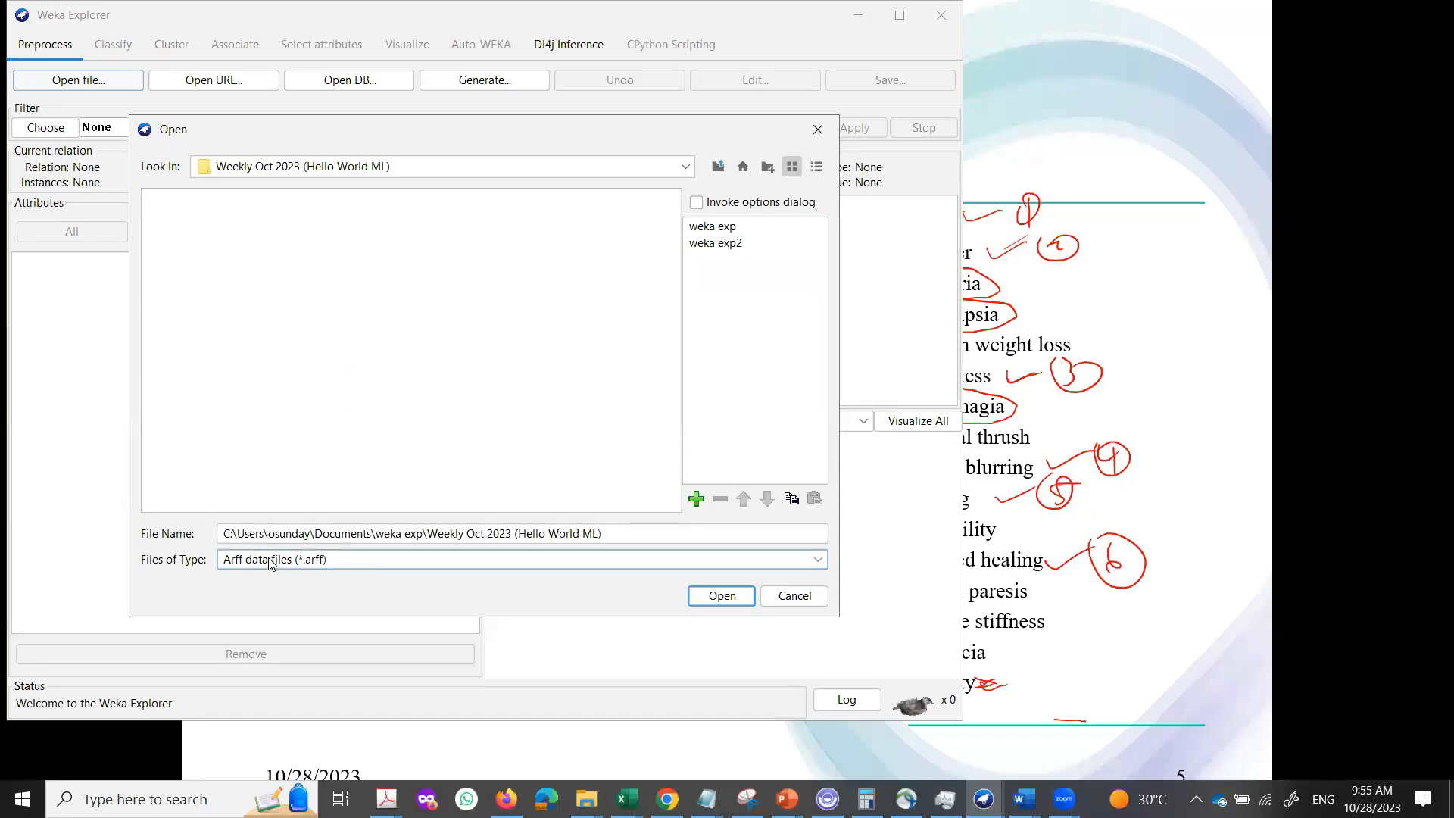
pyautogui.click(270, 562)
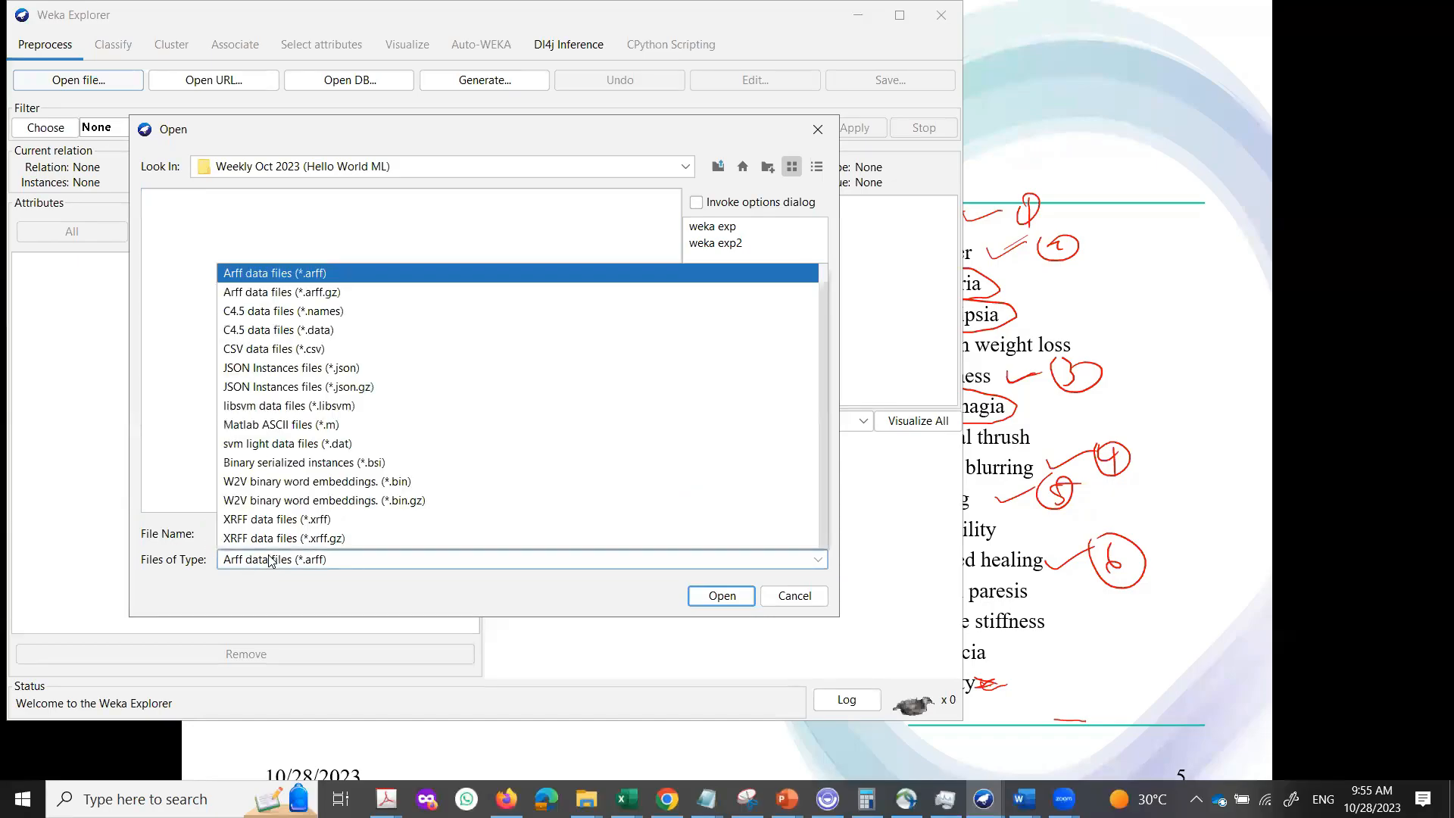
pyautogui.click(265, 350)
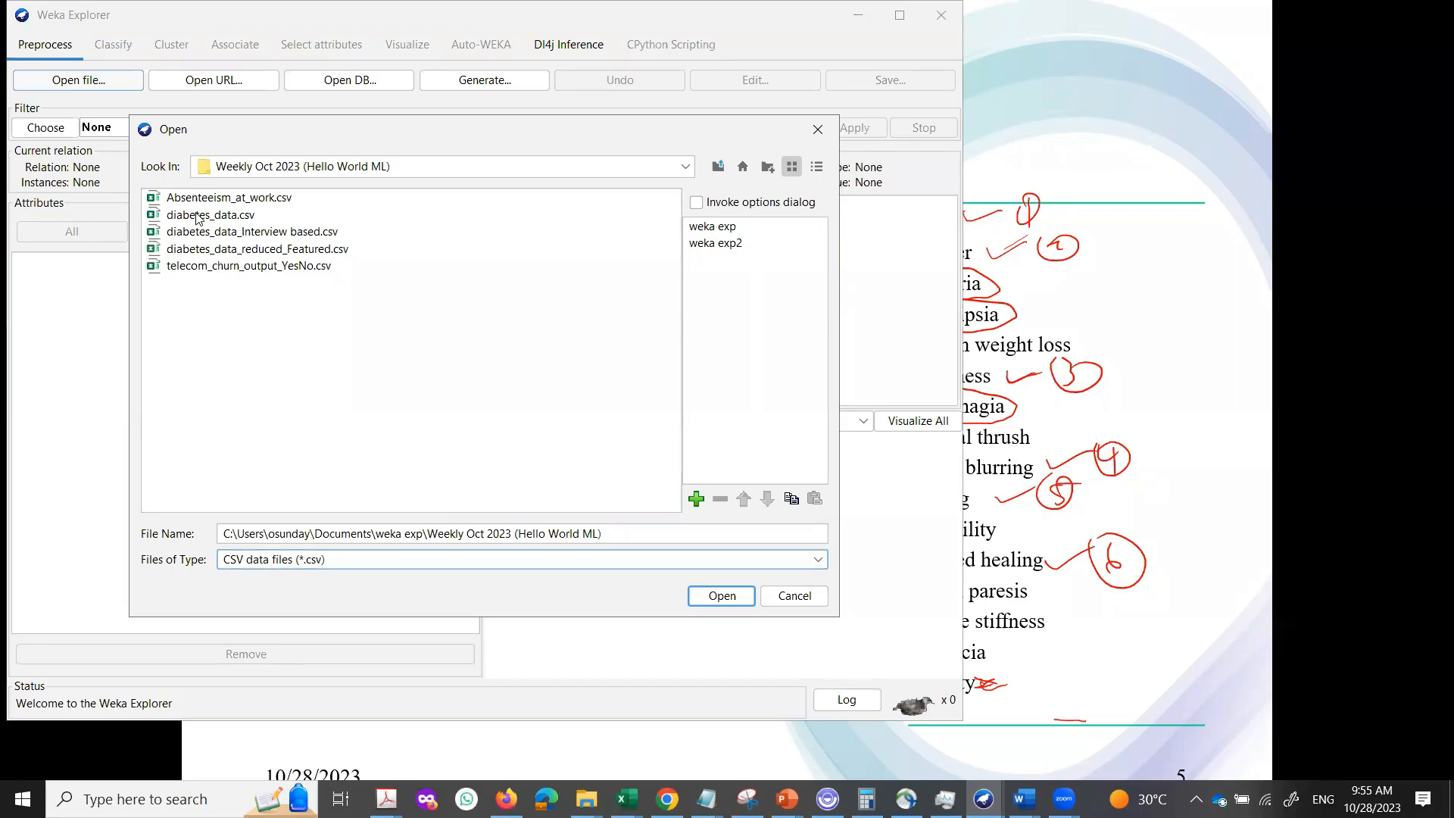
pyautogui.click(258, 233)
pyautogui.click(700, 595)
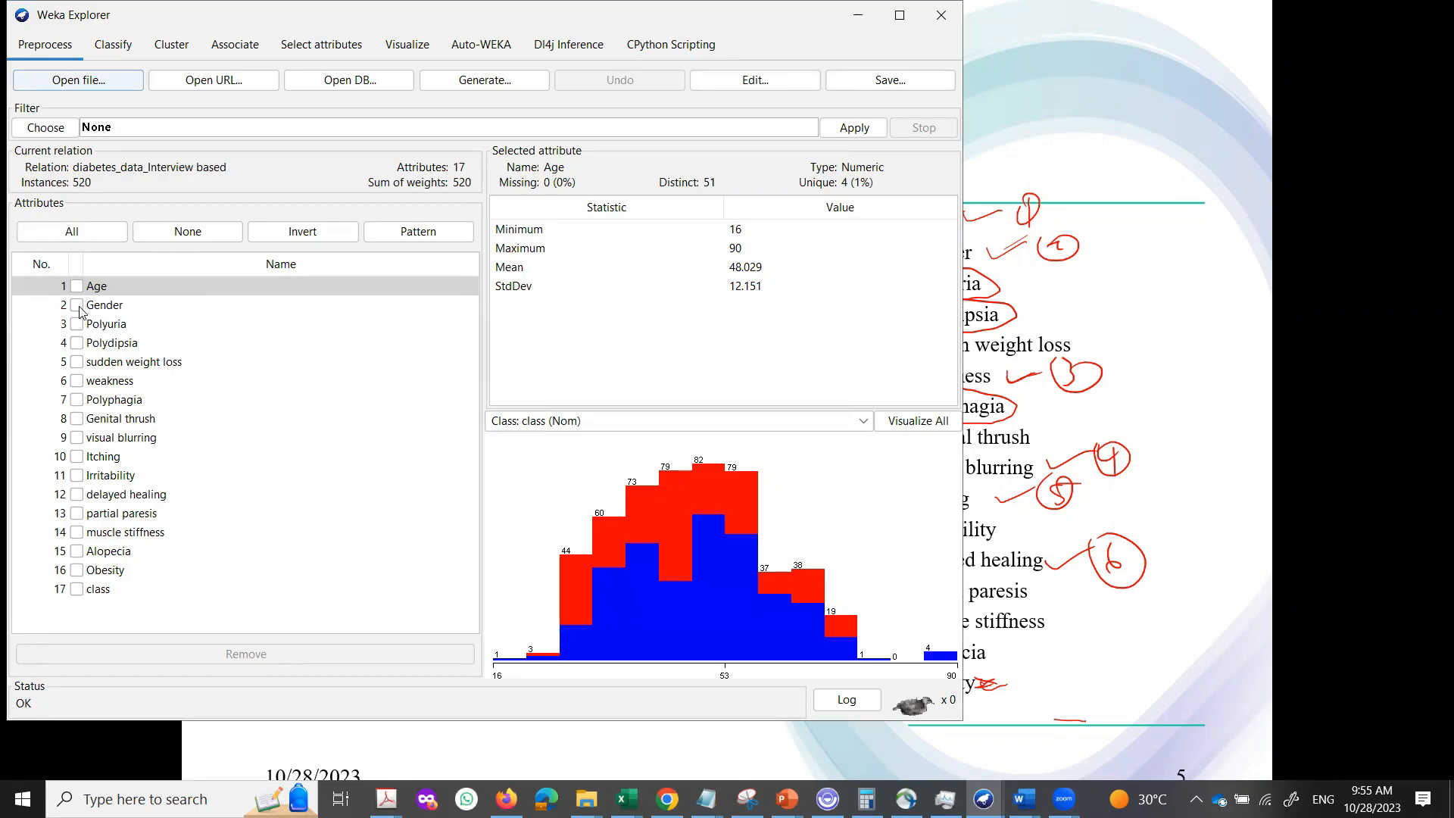
pyautogui.click(77, 286)
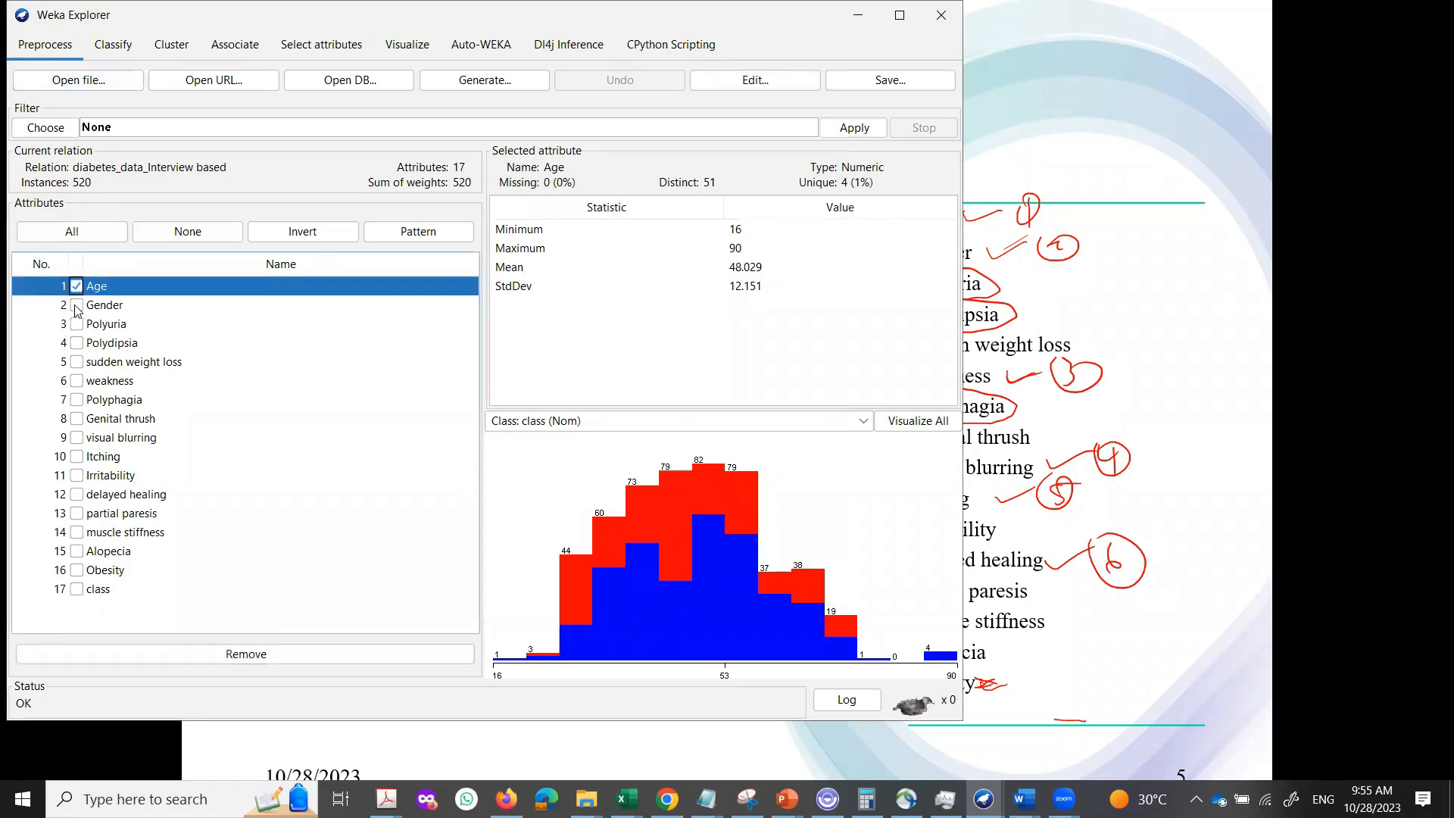
pyautogui.click(76, 305)
pyautogui.click(77, 288)
pyautogui.click(77, 306)
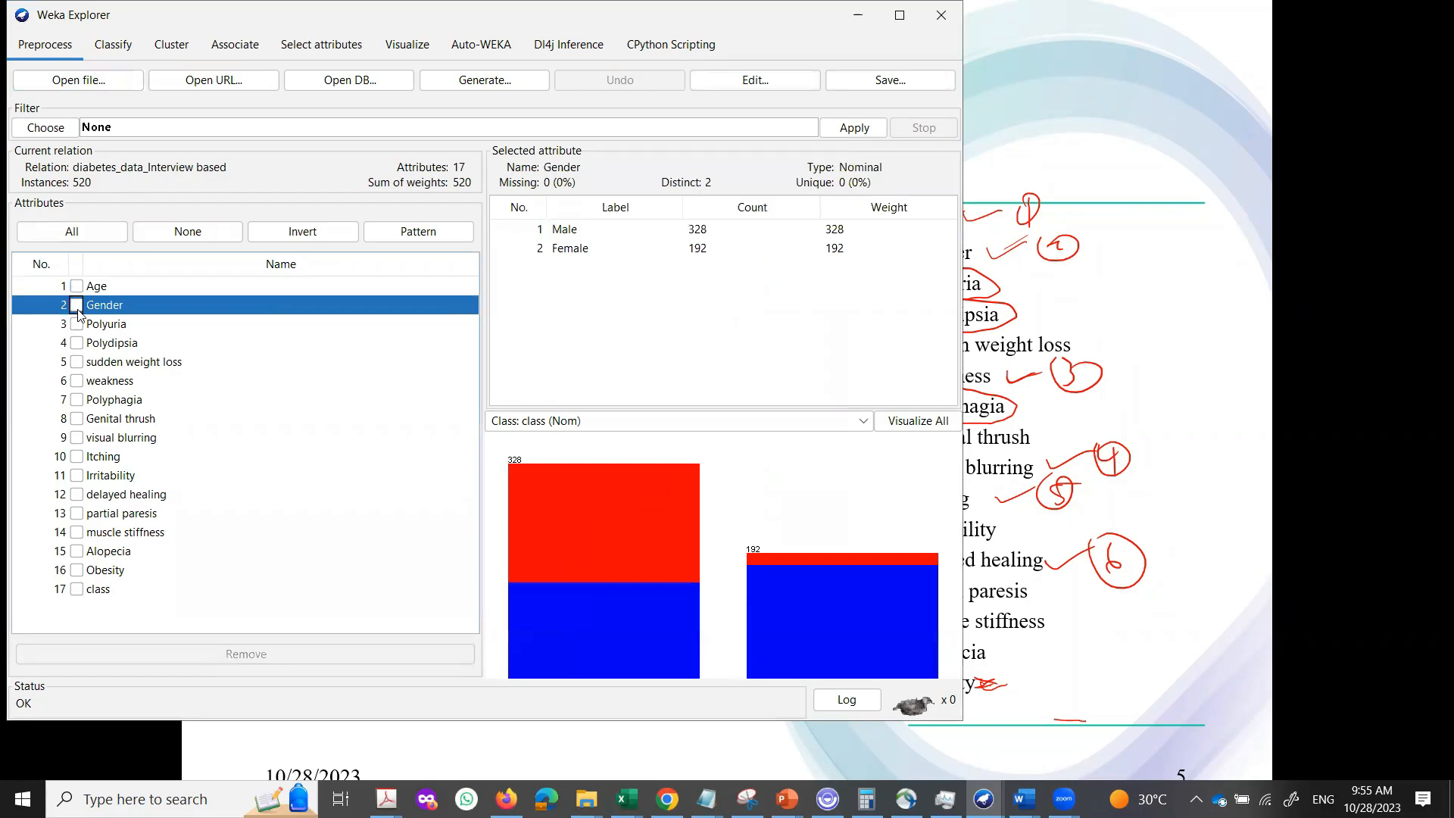
# Step: Remove the attributes Polyuria, Polydipsia, Polyphagia, Irritability, partial paresis and muscle stiffness from the dataset
pyautogui.click(78, 324)
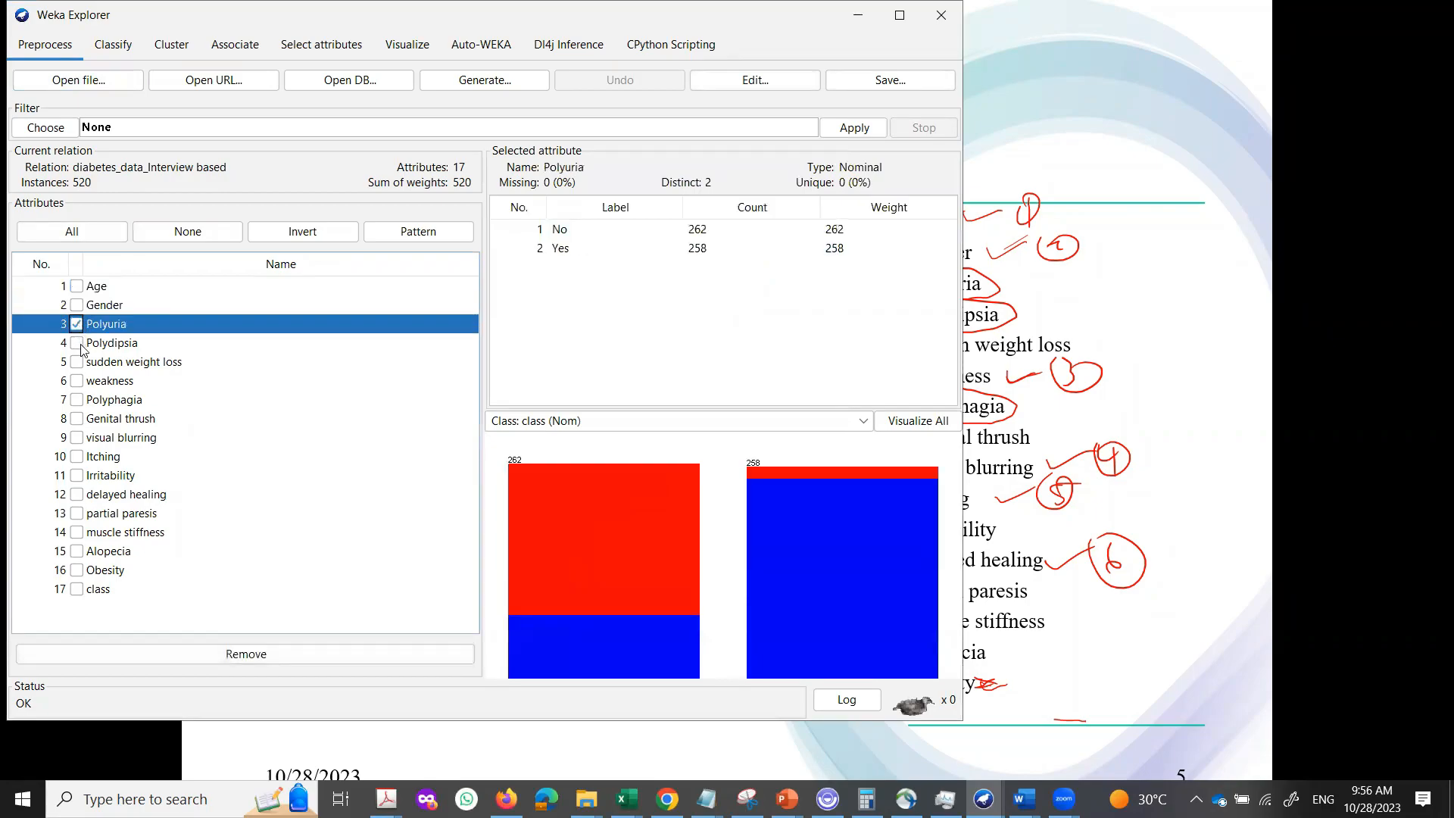
pyautogui.click(77, 343)
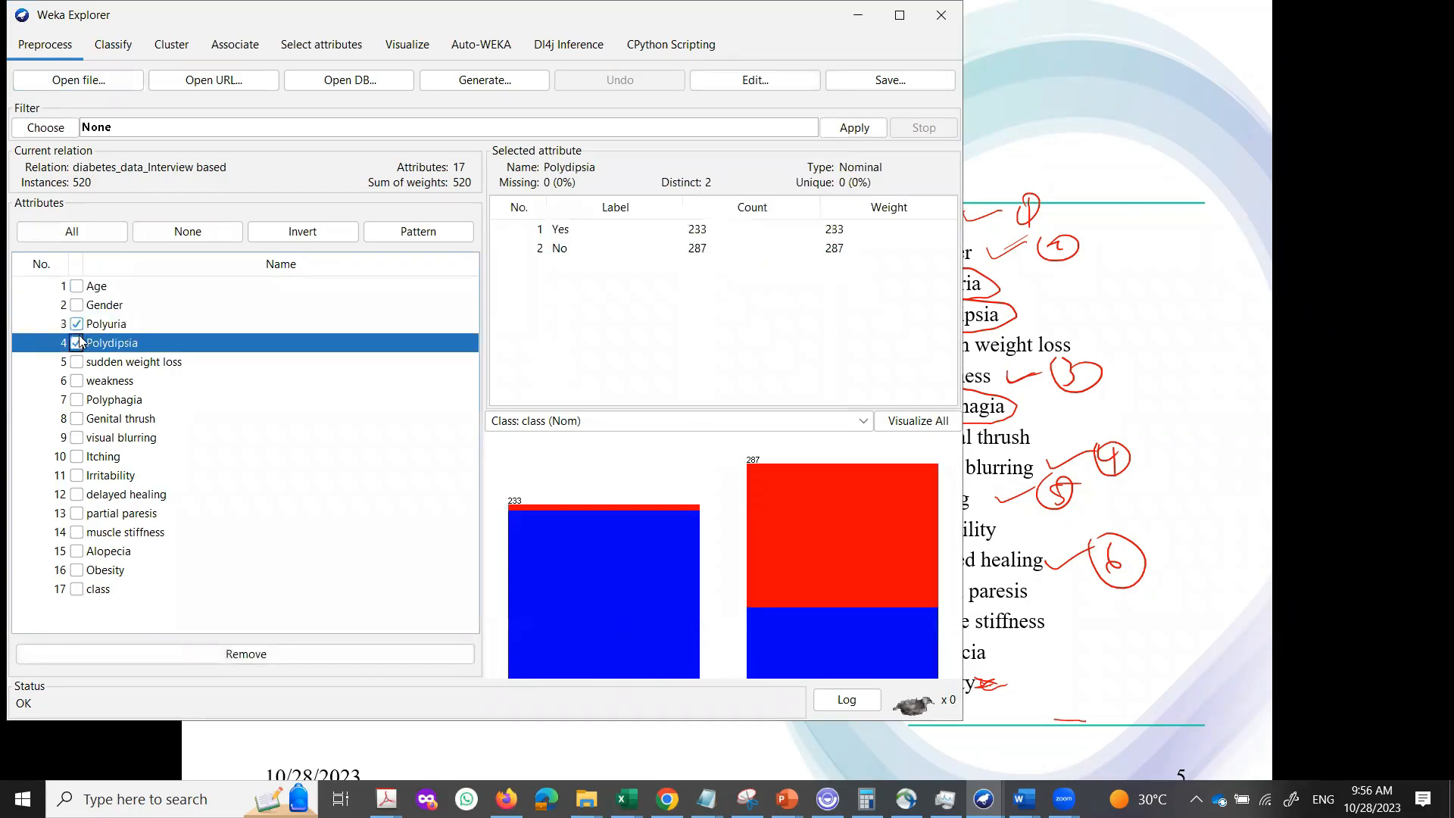
pyautogui.click(77, 400)
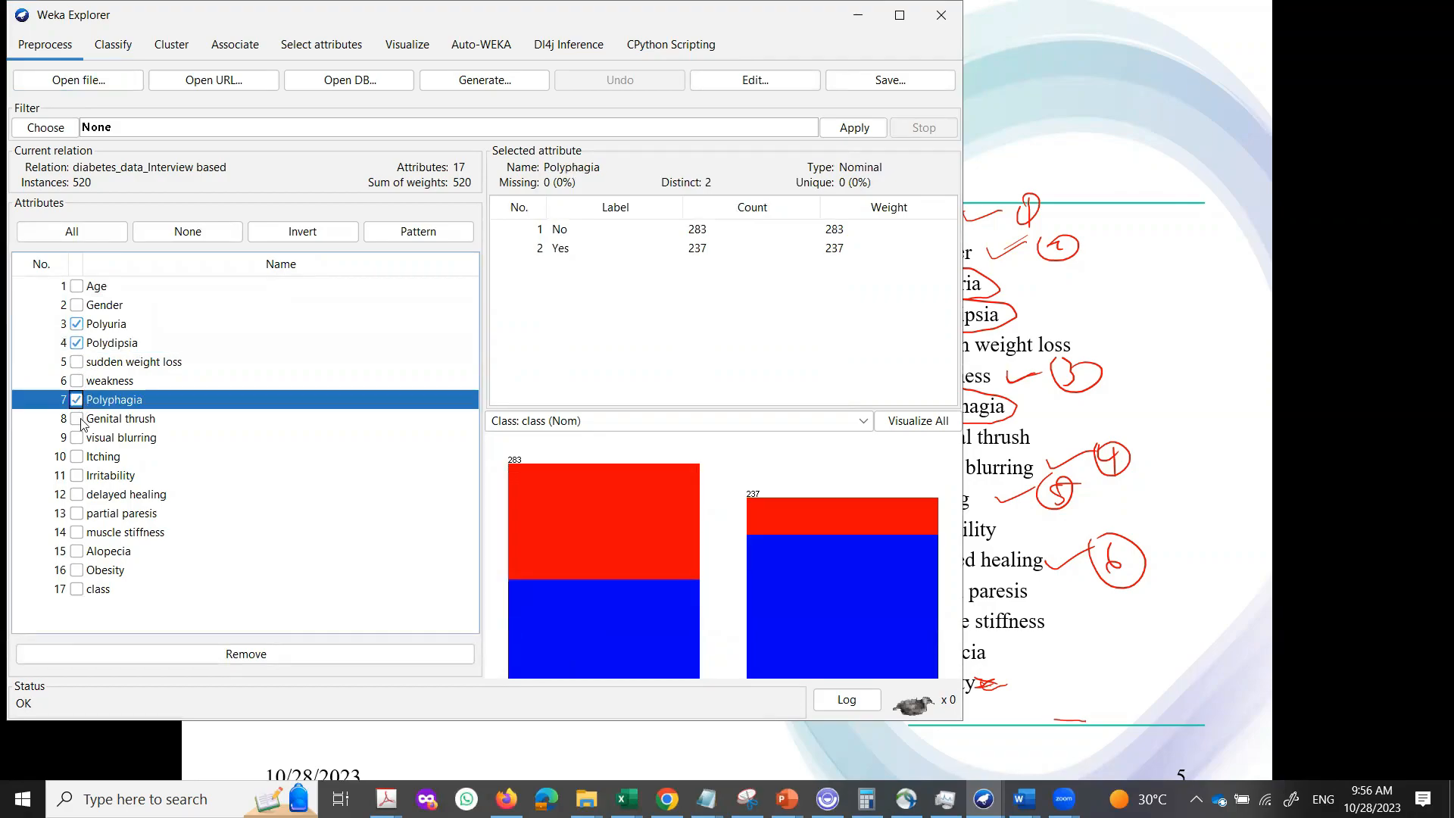
pyautogui.click(77, 476)
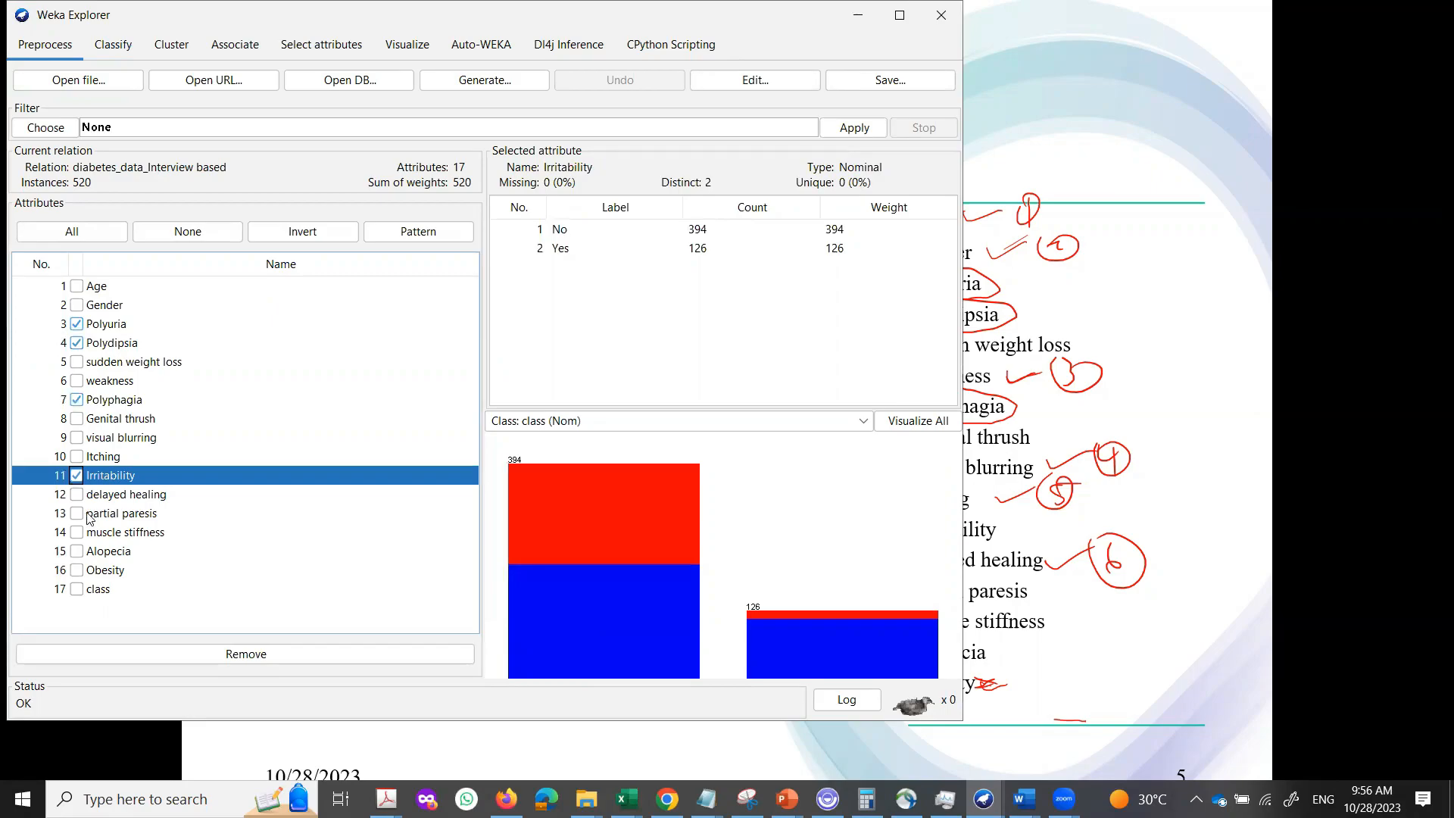
pyautogui.click(79, 514)
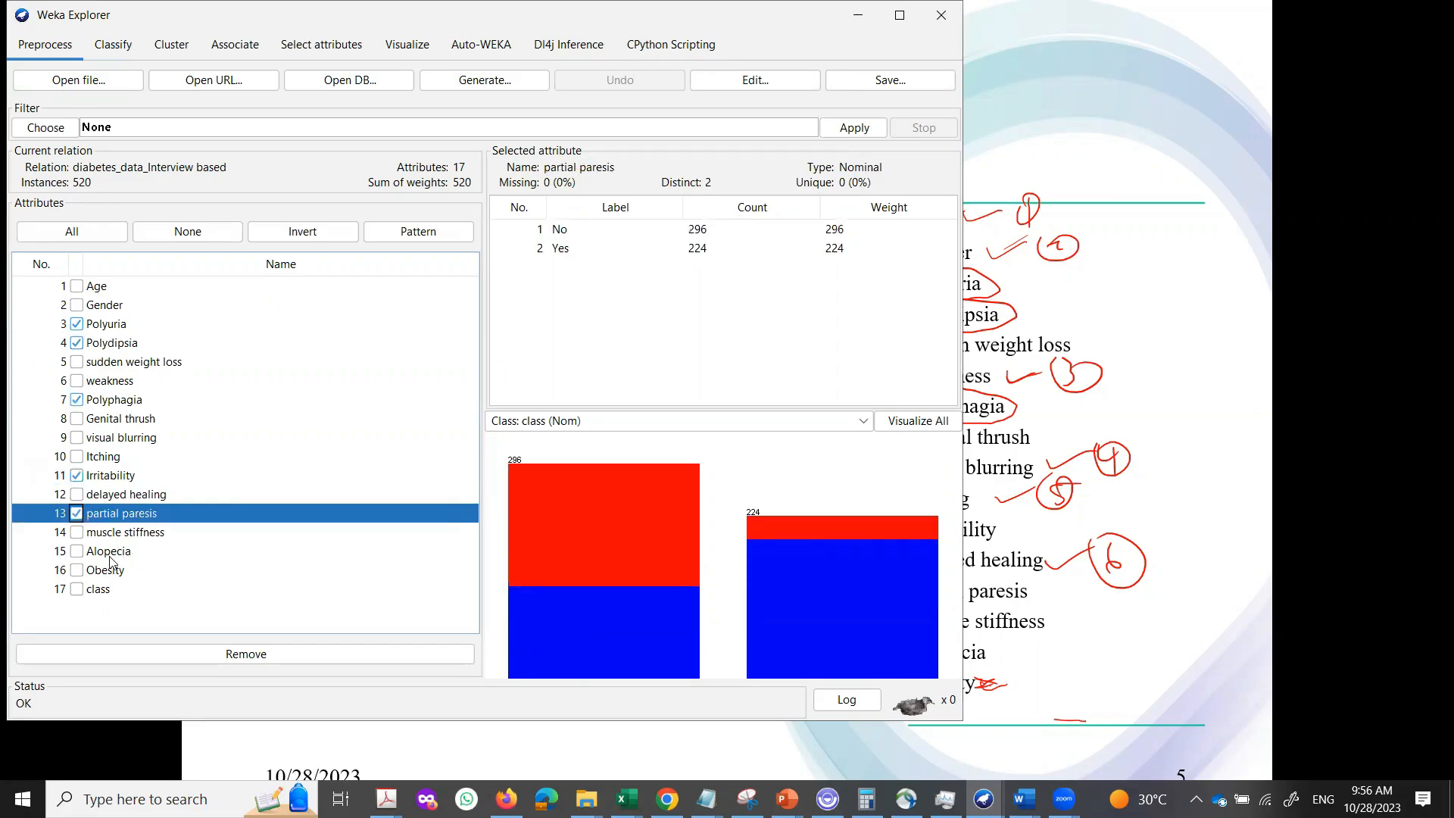
pyautogui.click(75, 533)
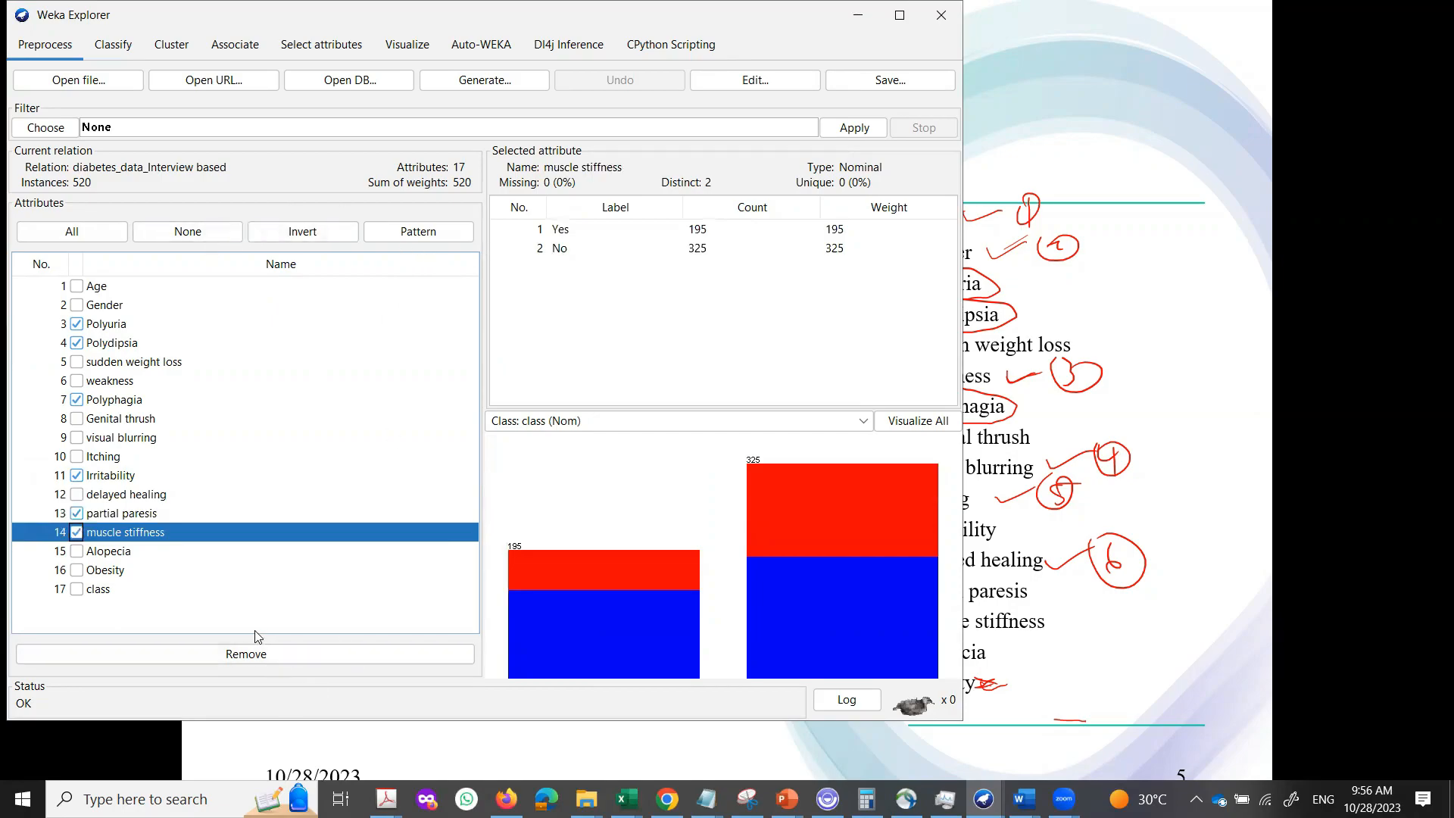
pyautogui.click(254, 653)
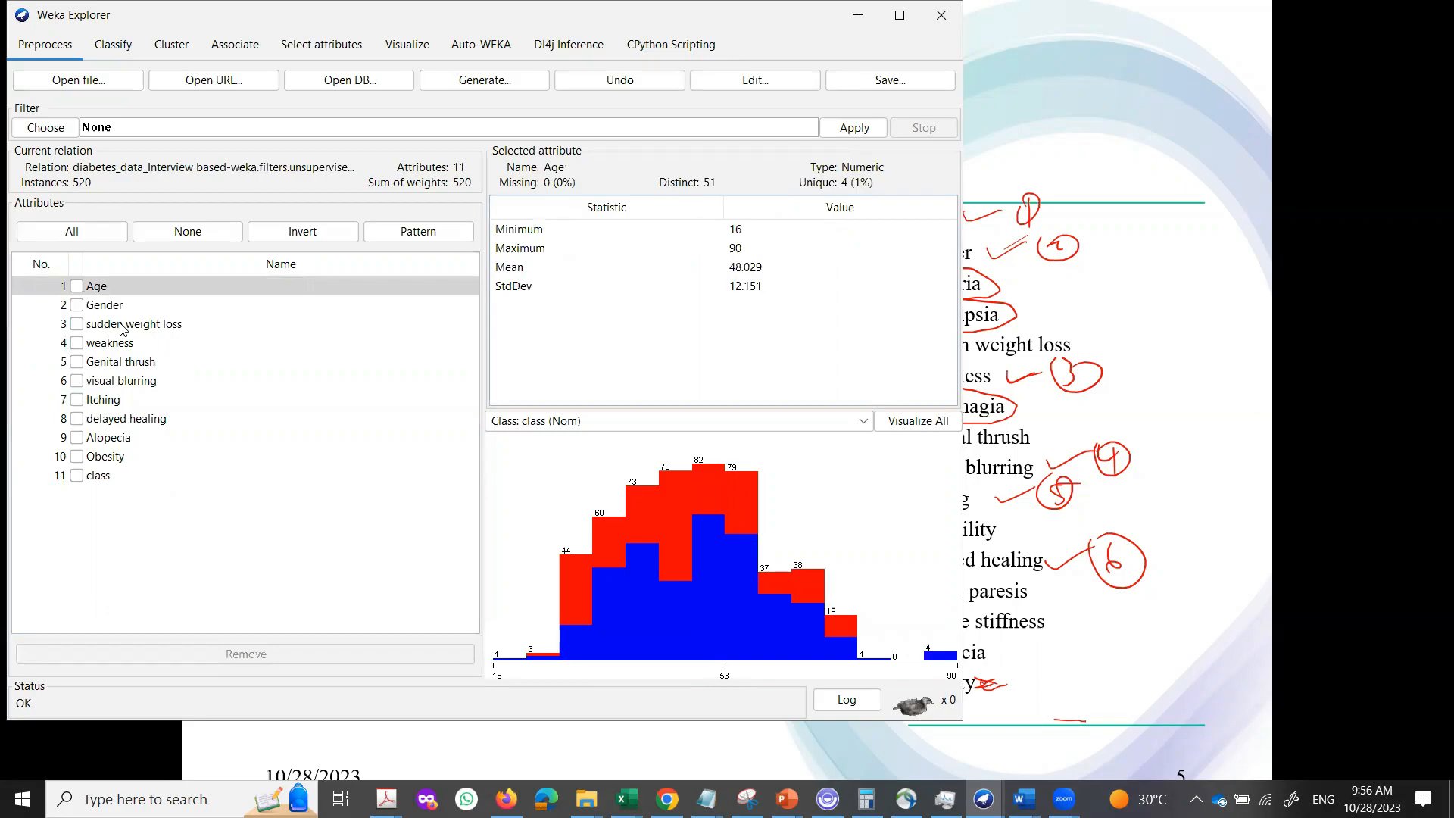
# Step: Remove the attributes Genital thrush, Alopecia and Obesity from the dataset
pyautogui.click(88, 346)
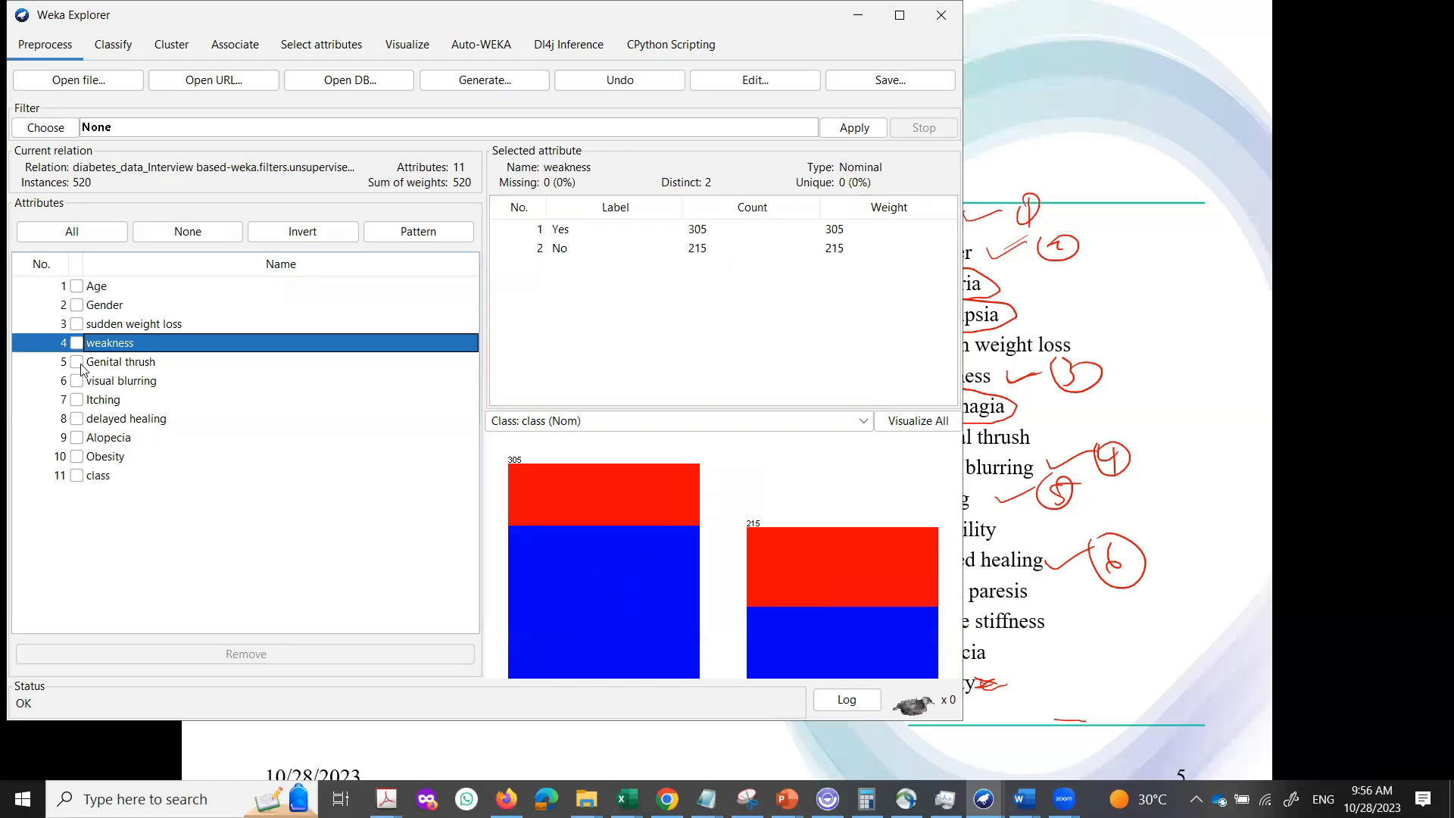
pyautogui.click(84, 364)
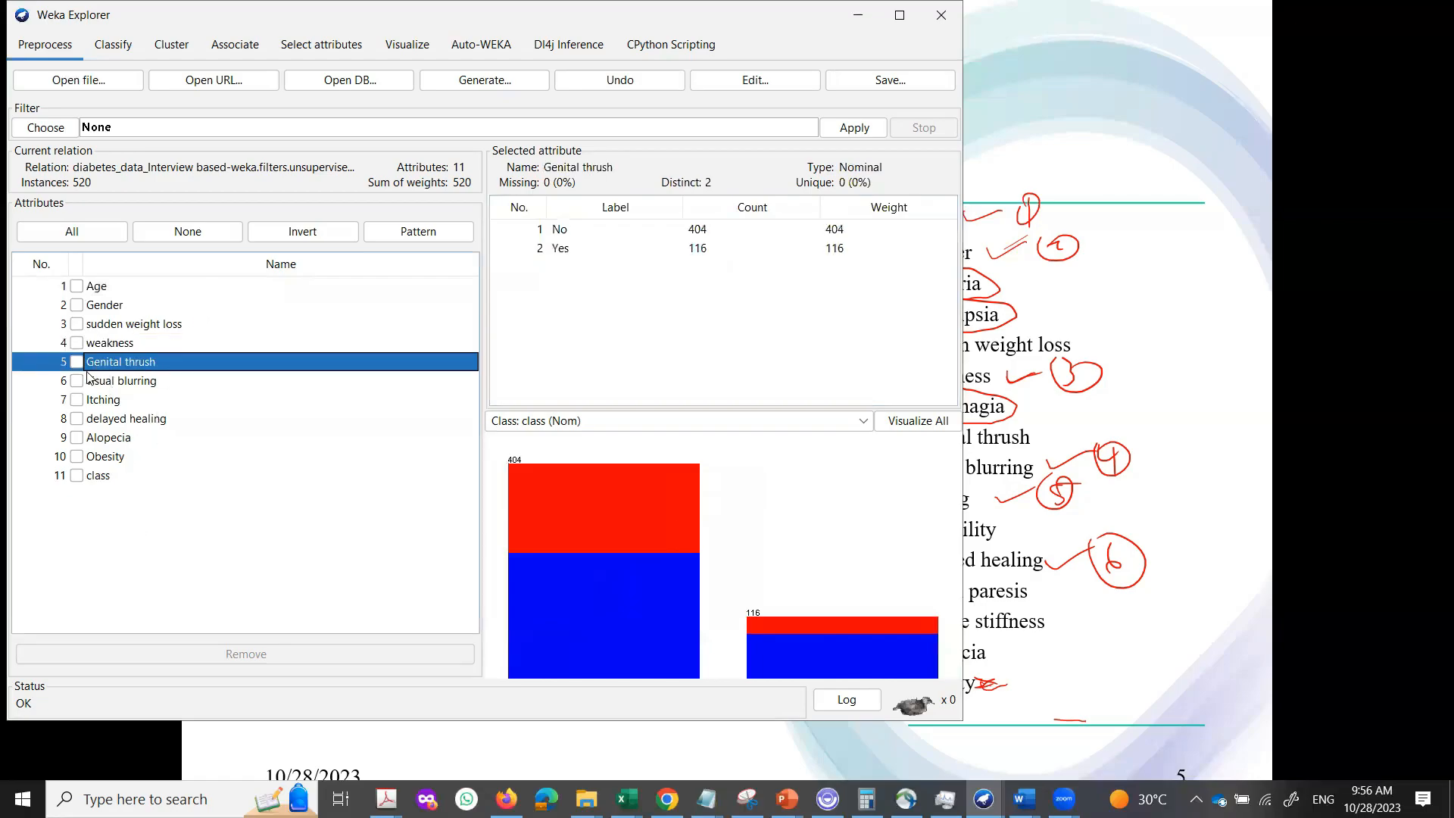
pyautogui.click(77, 362)
pyautogui.click(177, 652)
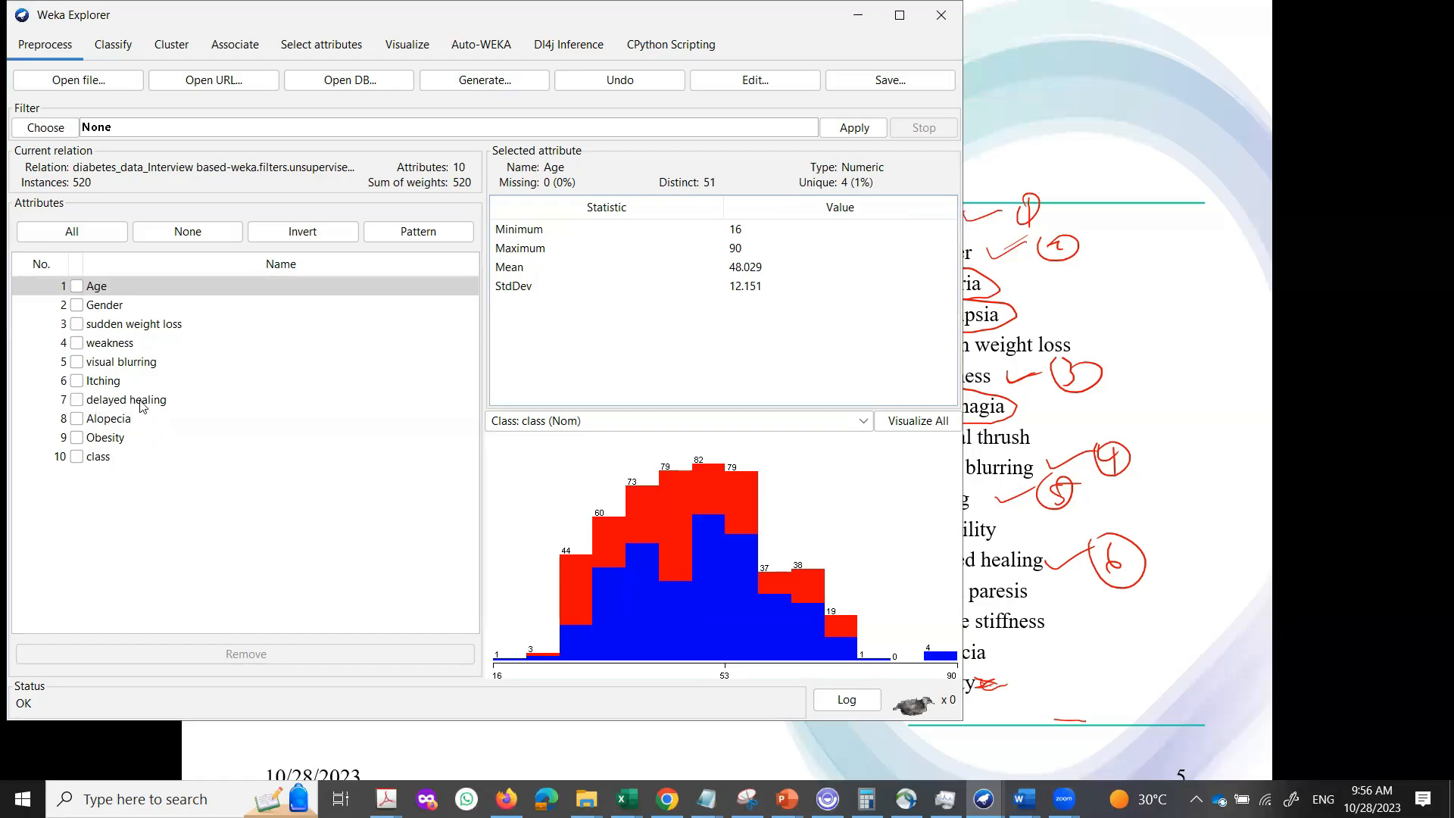
pyautogui.click(78, 420)
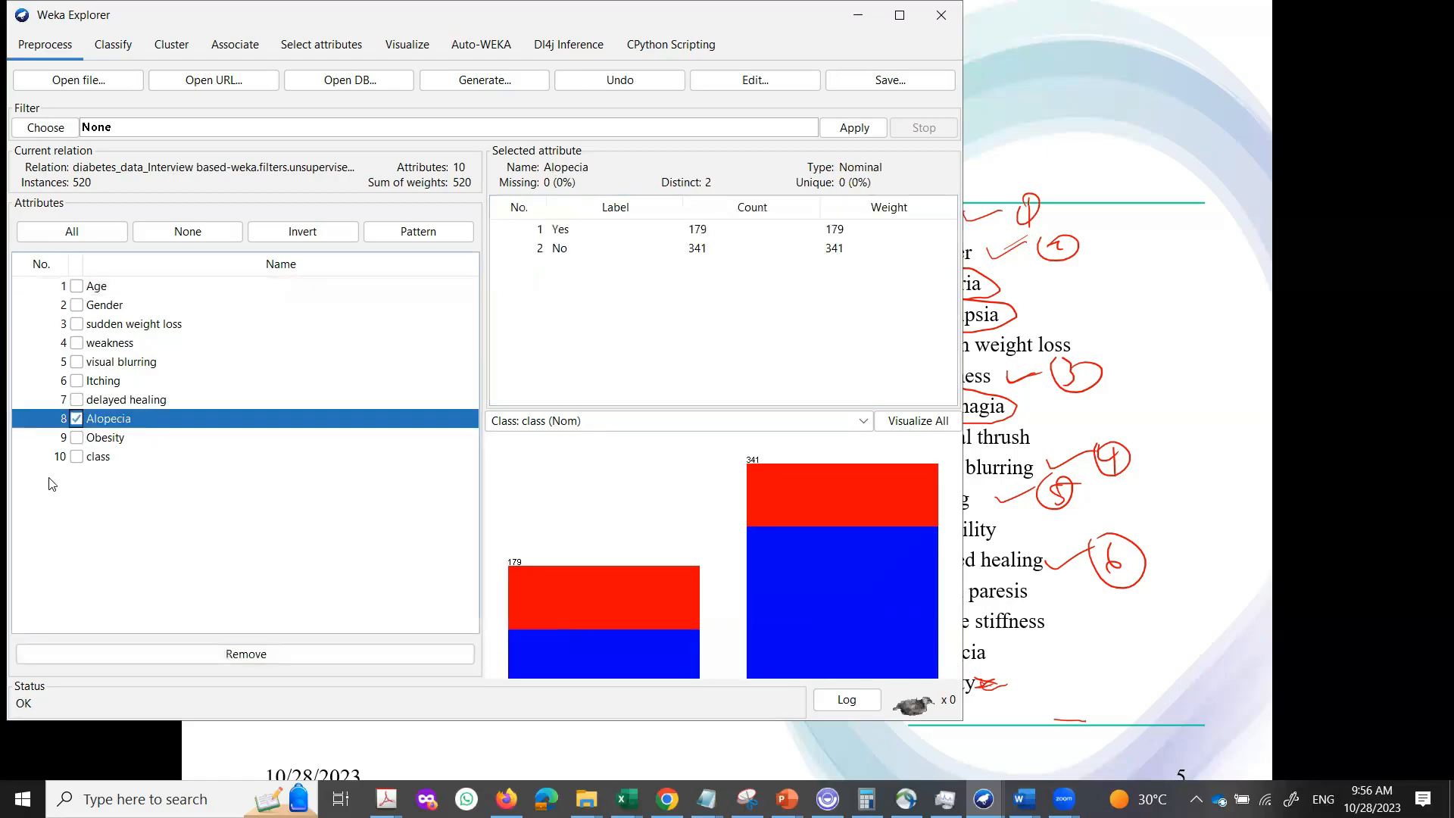
pyautogui.click(77, 437)
pyautogui.click(212, 652)
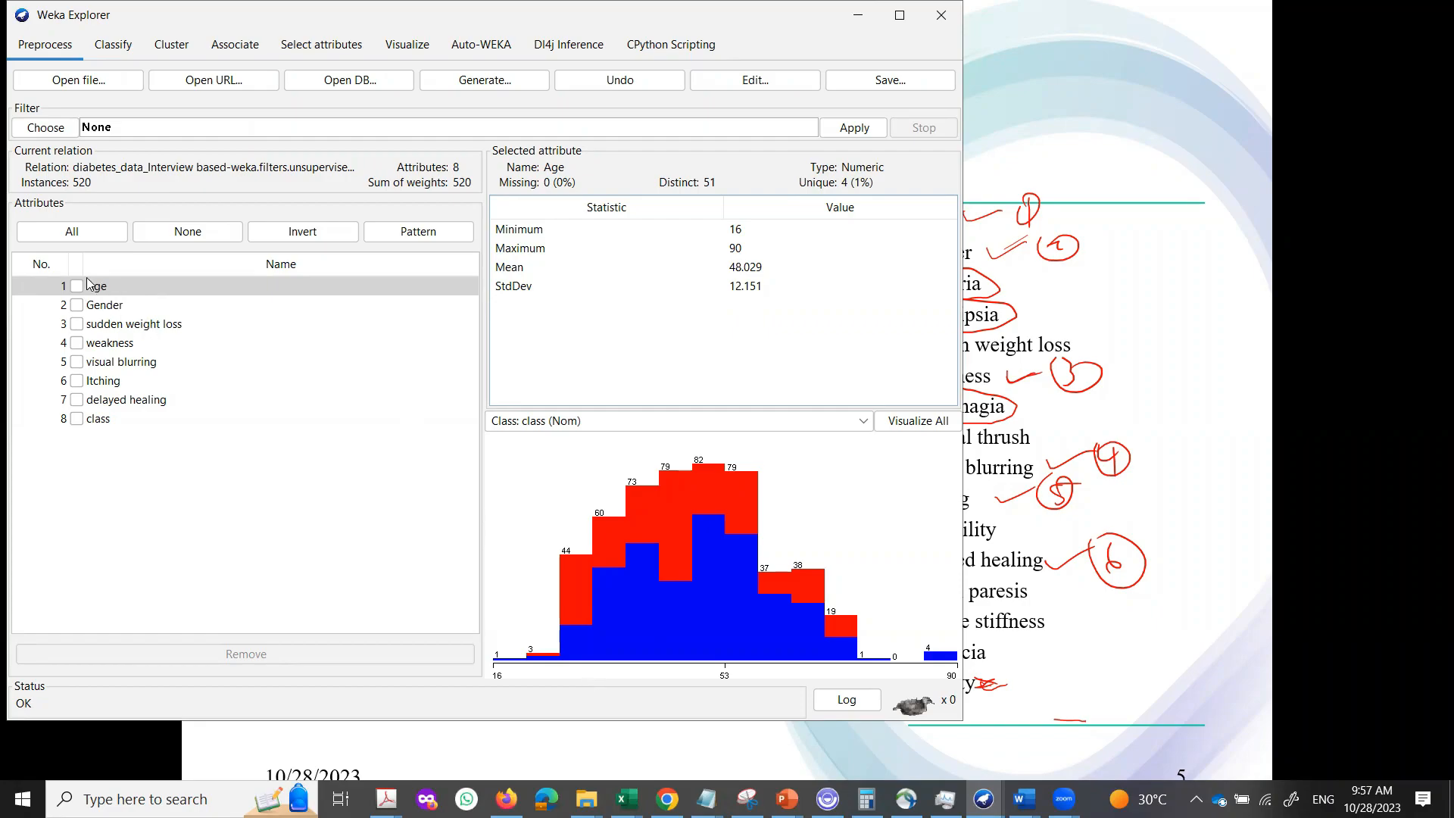
# Step: Select the lazy IBk nearest-neighbour algorithm as the classifier for the reduced diabetes dataset
pyautogui.click(113, 45)
pyautogui.click(50, 88)
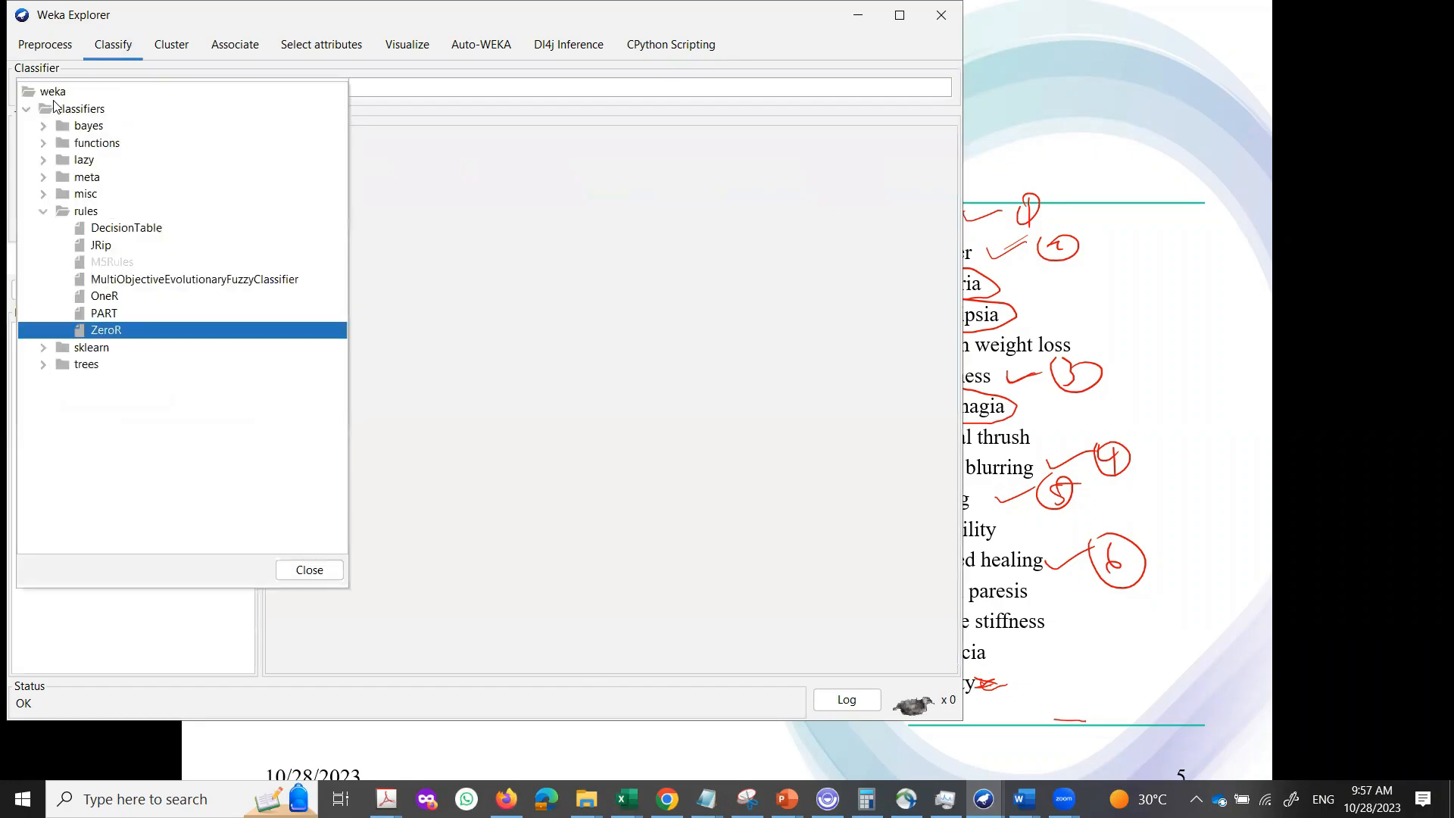
pyautogui.click(43, 159)
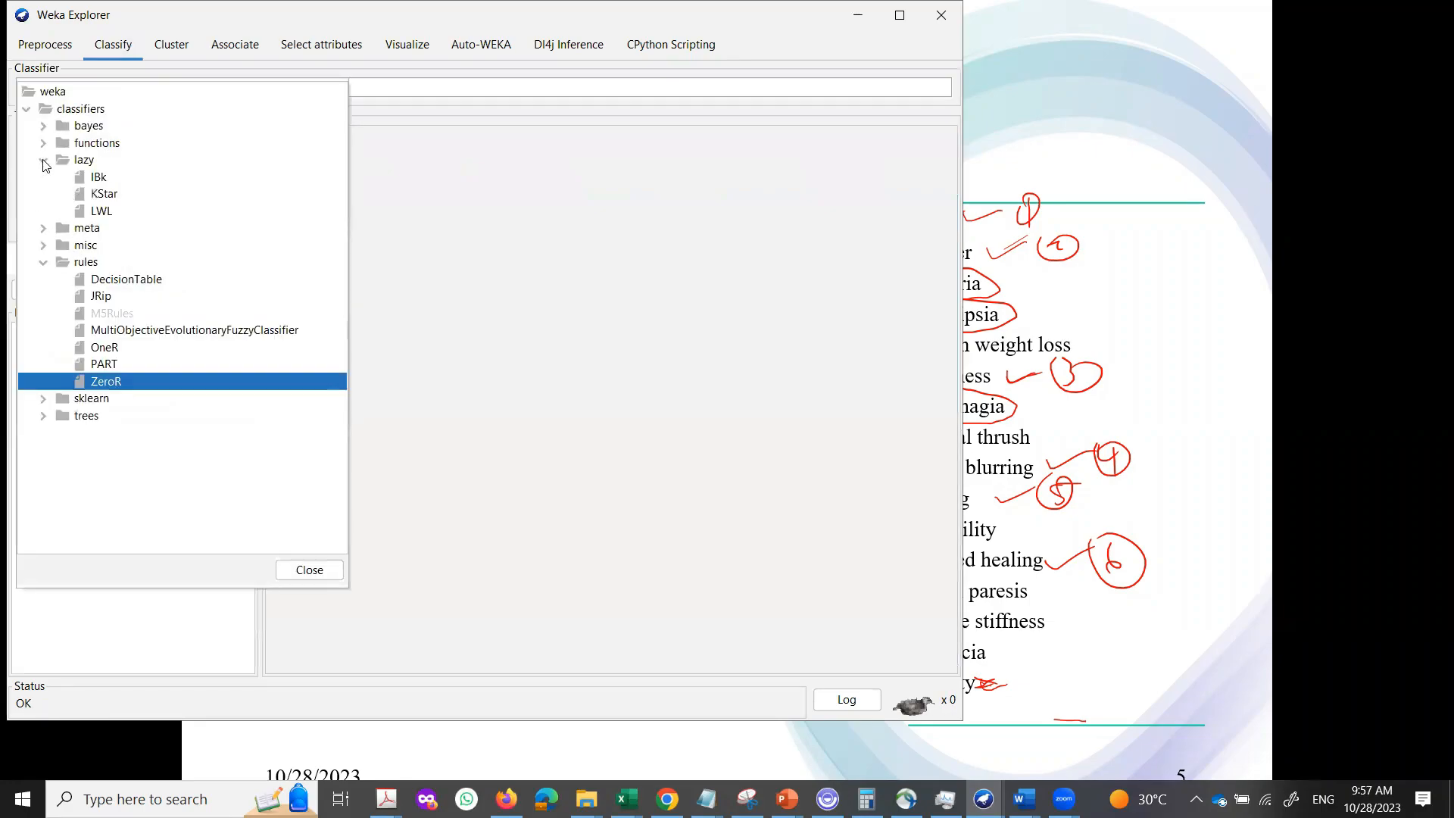
pyautogui.click(98, 181)
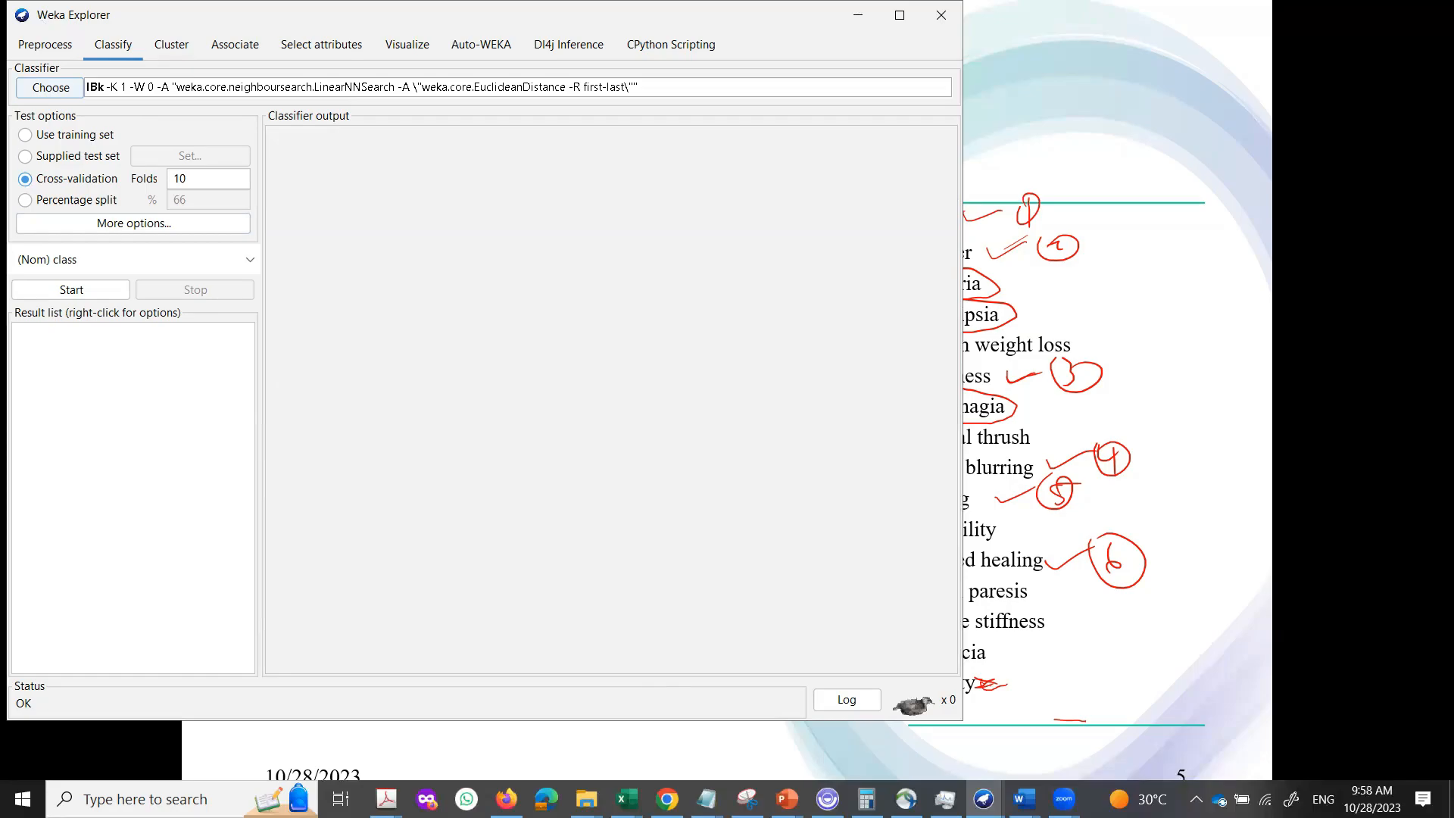
# Step: Run the IBk classifier with 10-fold cross-validation on the class attribute and review its run information
pyautogui.moveTo(626, 799)
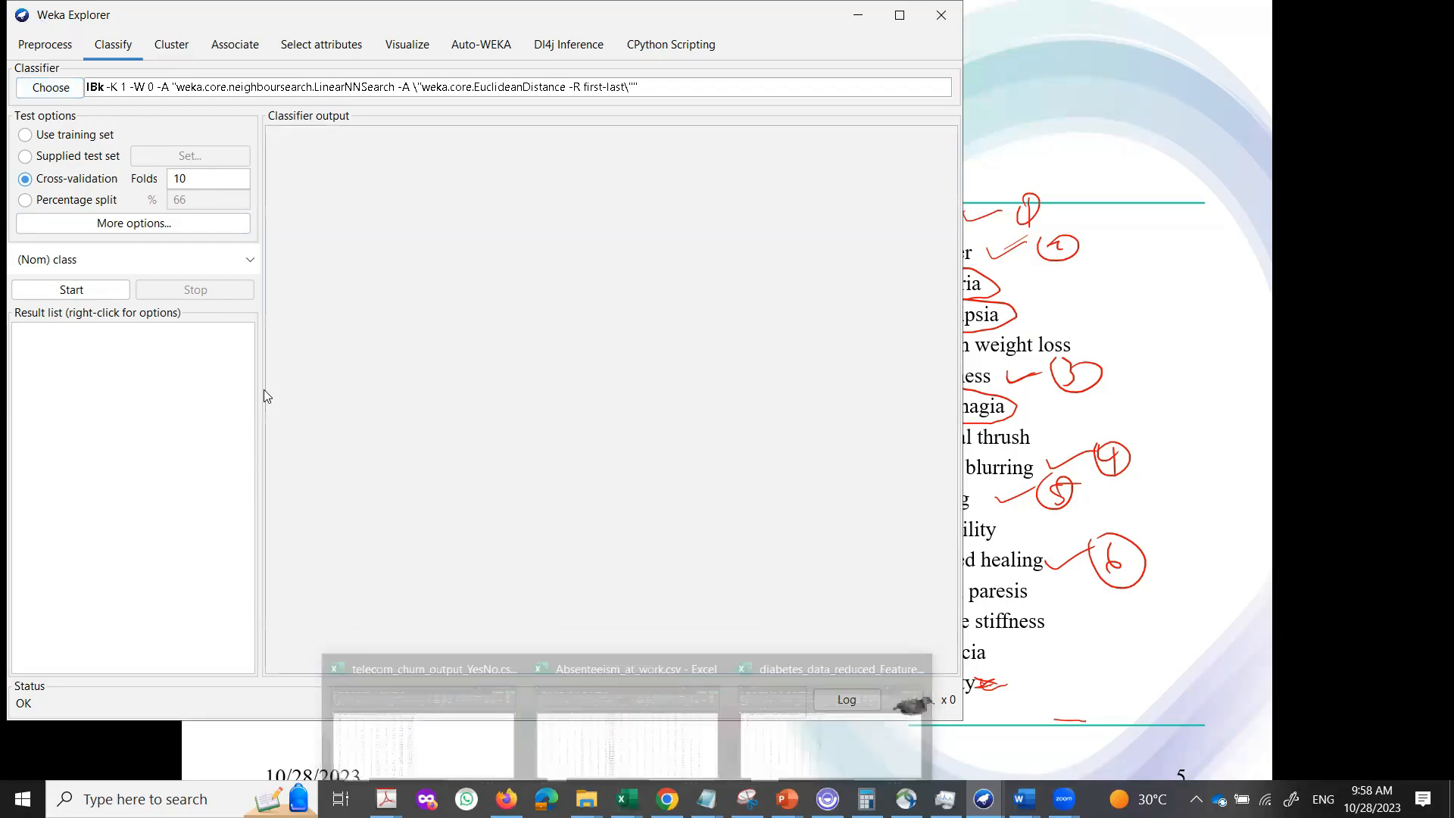
pyautogui.click(52, 203)
pyautogui.click(50, 180)
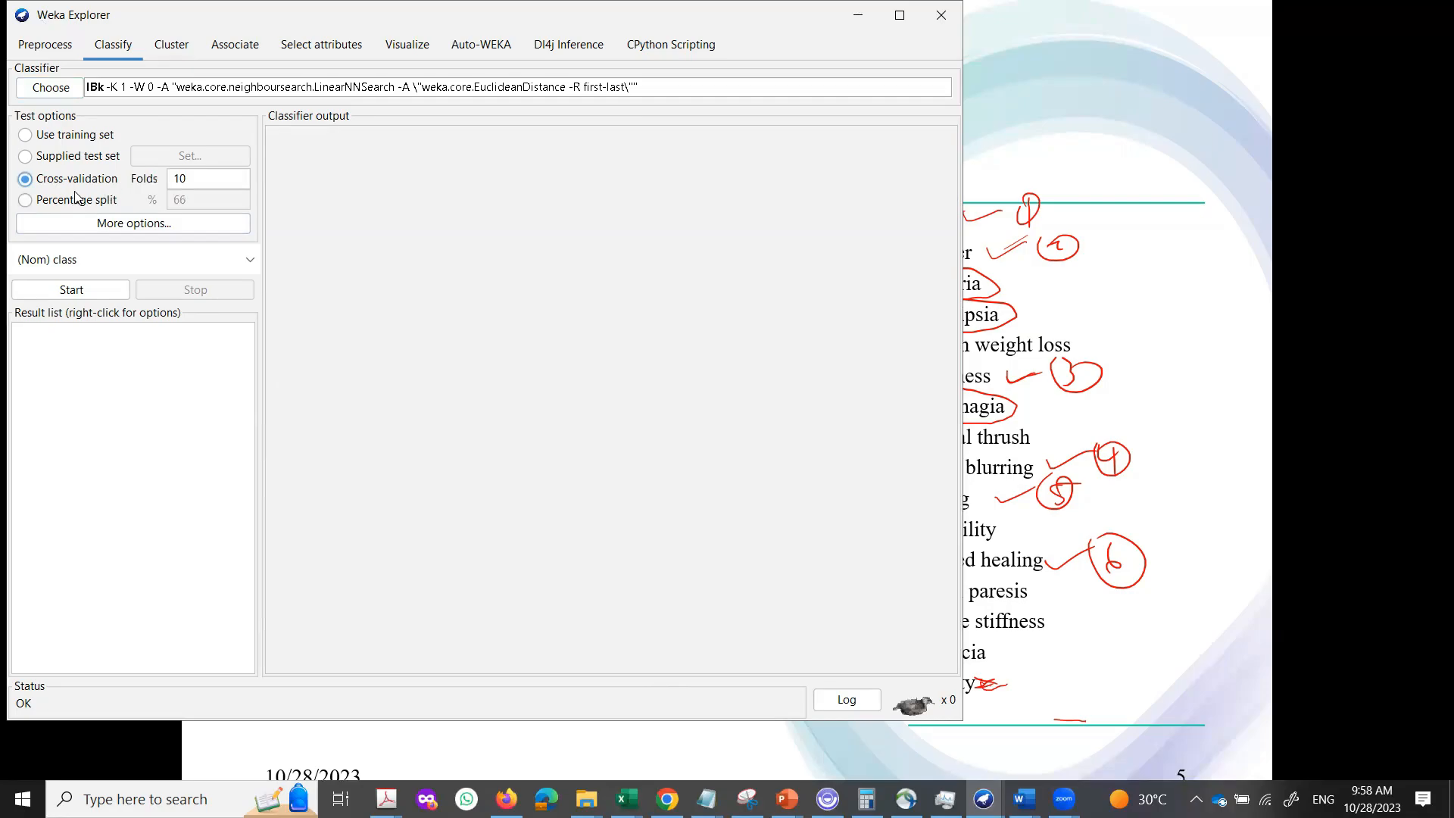
pyautogui.click(71, 291)
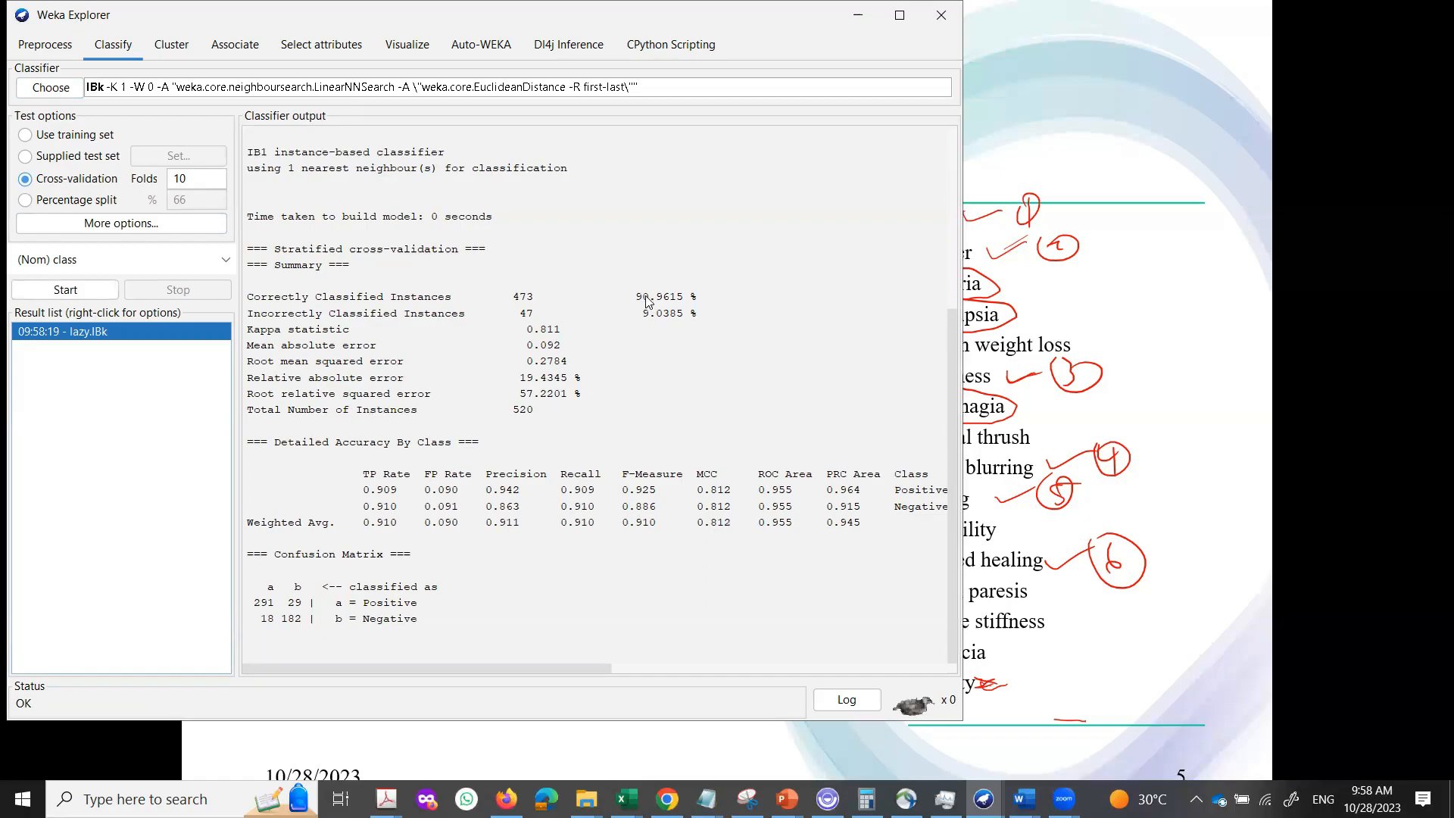
pyautogui.scroll(6, 471, 277)
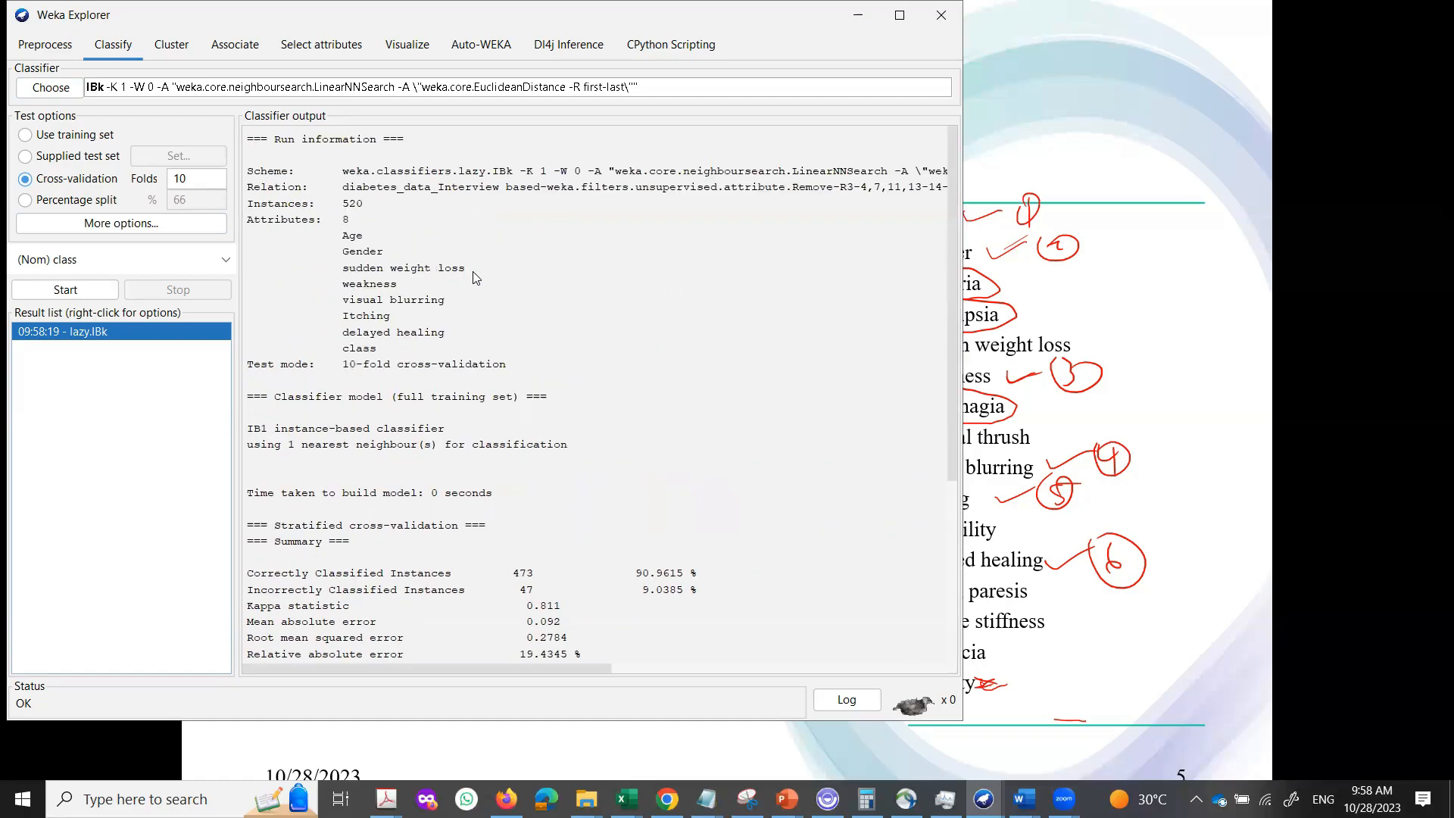
pyautogui.scroll(-1, 476, 277)
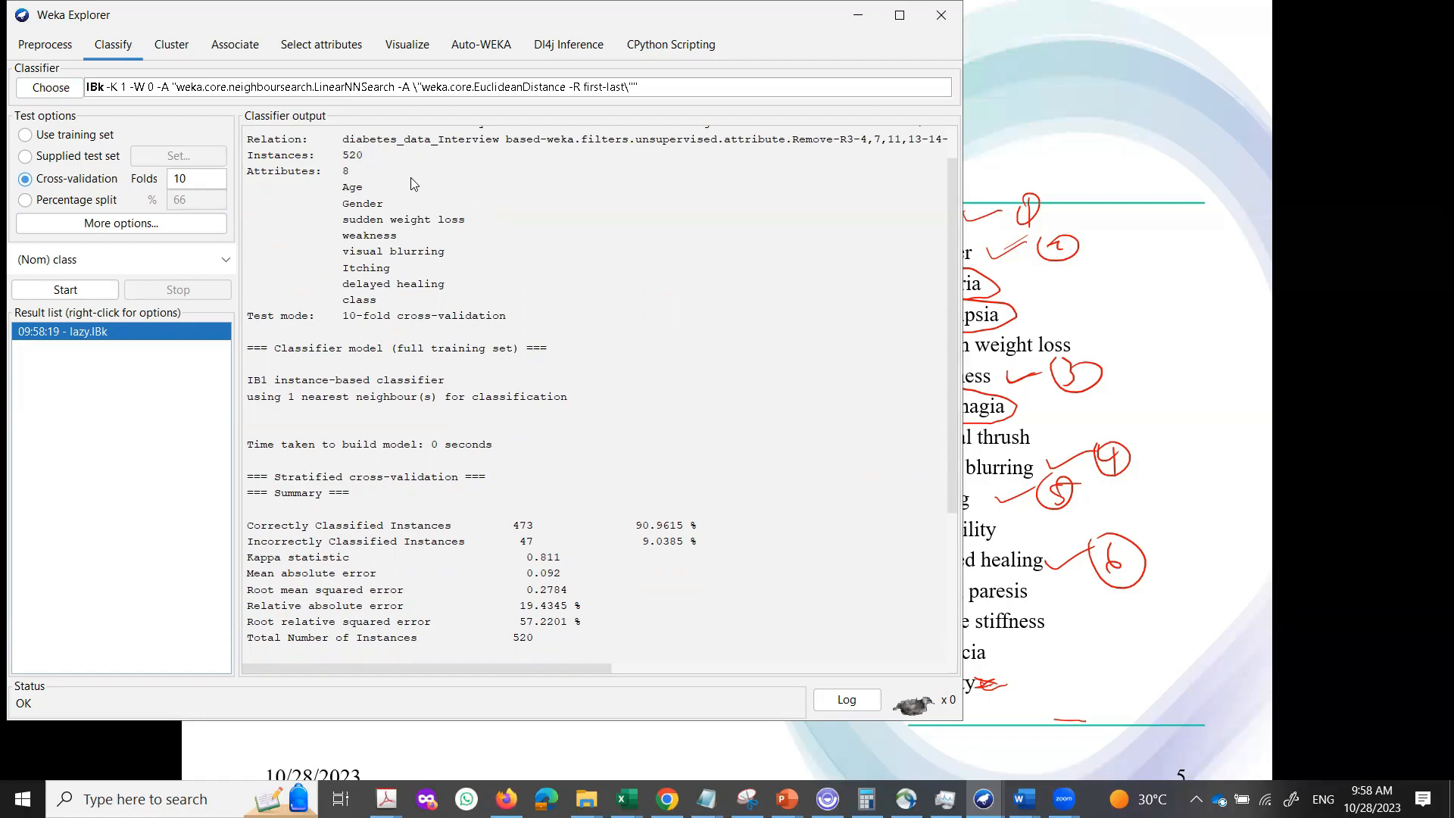
# Step: Examine the statistics and class distribution of each remaining attribute, from Age and Gender through to class
pyautogui.click(45, 47)
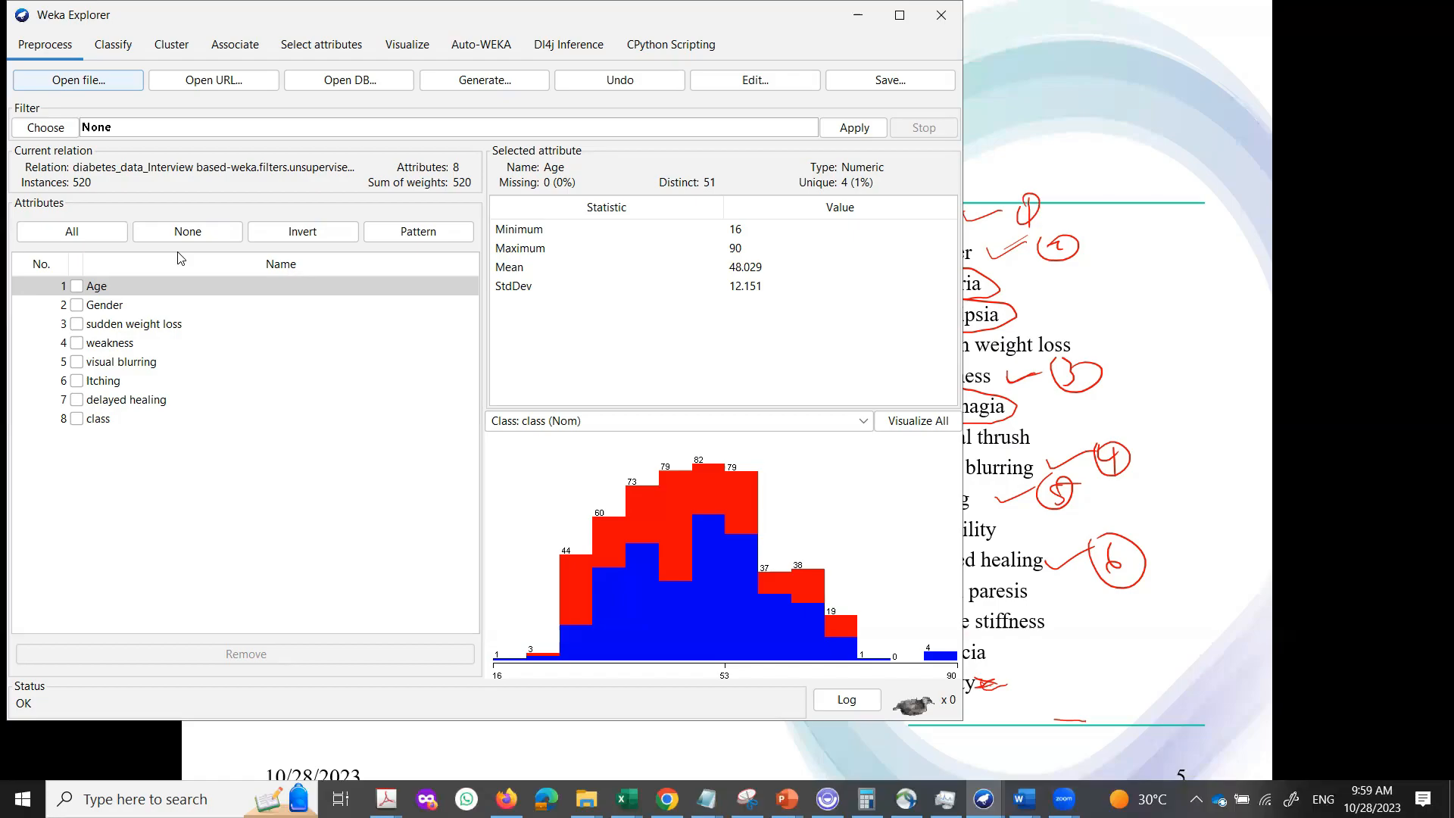
pyautogui.click(97, 306)
pyautogui.click(96, 288)
pyautogui.click(100, 306)
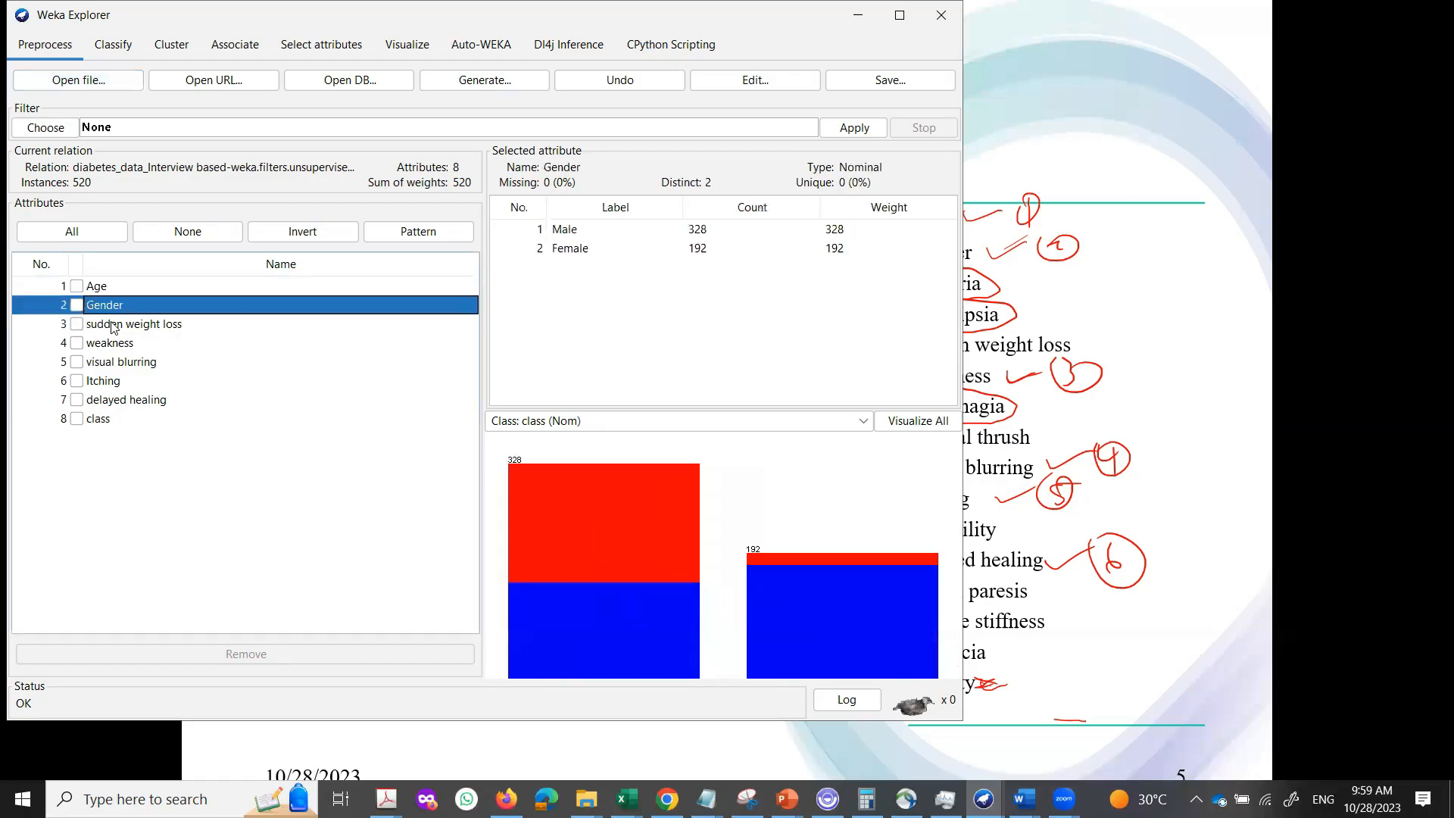
pyautogui.click(112, 325)
pyautogui.click(109, 344)
pyautogui.click(113, 364)
pyautogui.click(109, 381)
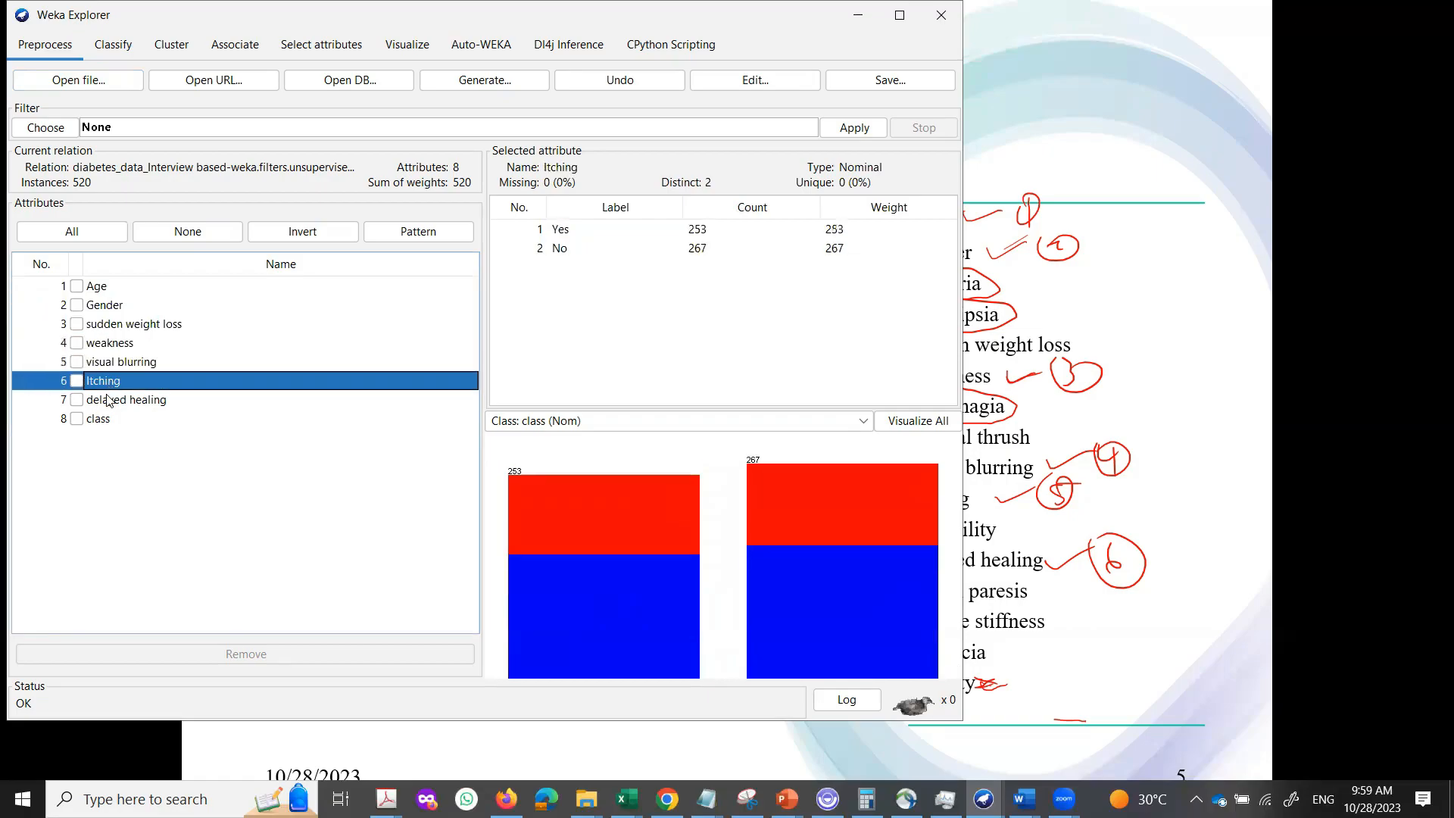
pyautogui.click(110, 400)
pyautogui.click(104, 420)
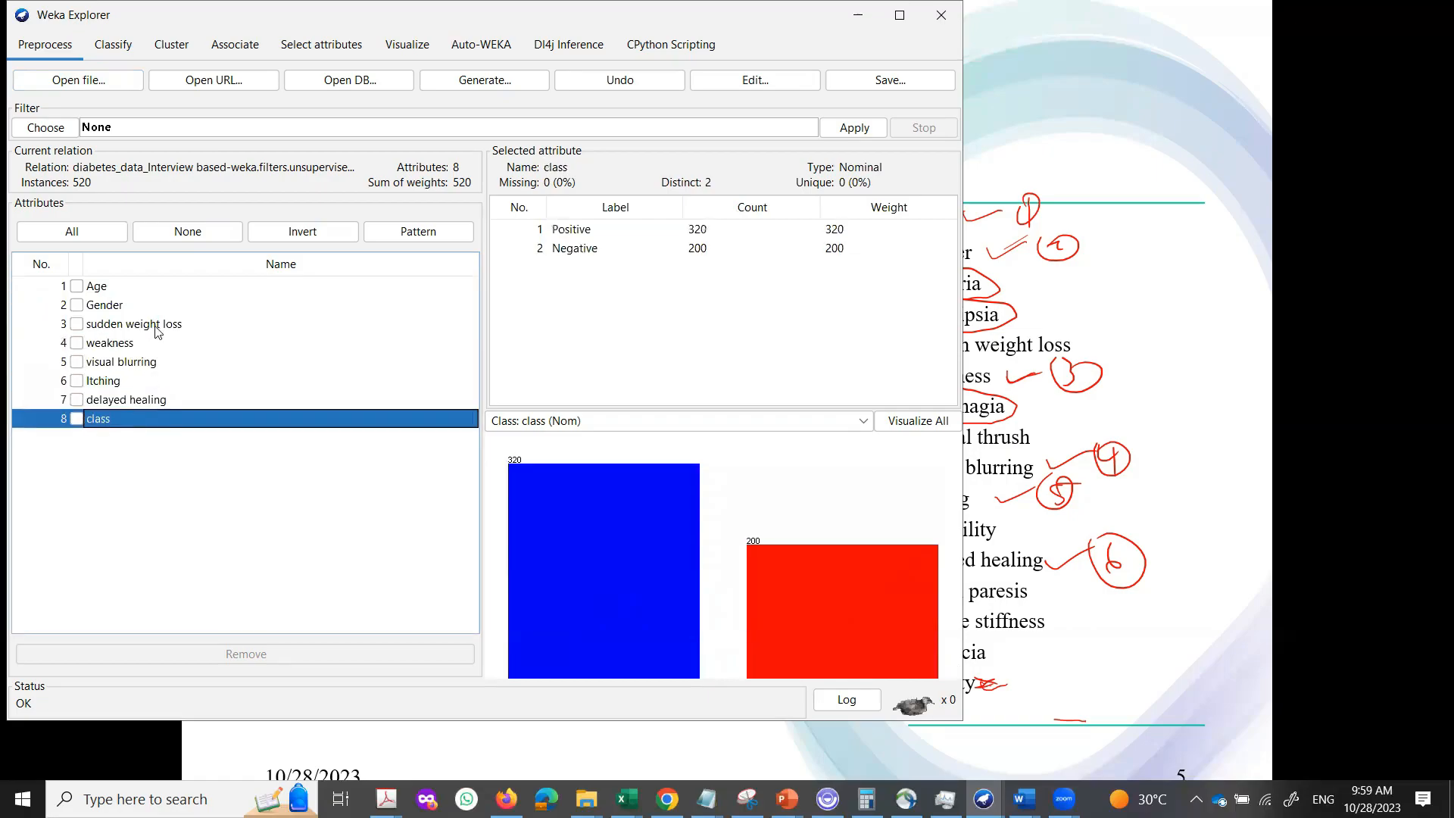
# Step: Review the IBk output's accuracy summary, detailed accuracy by class and confusion matrix
pyautogui.click(112, 47)
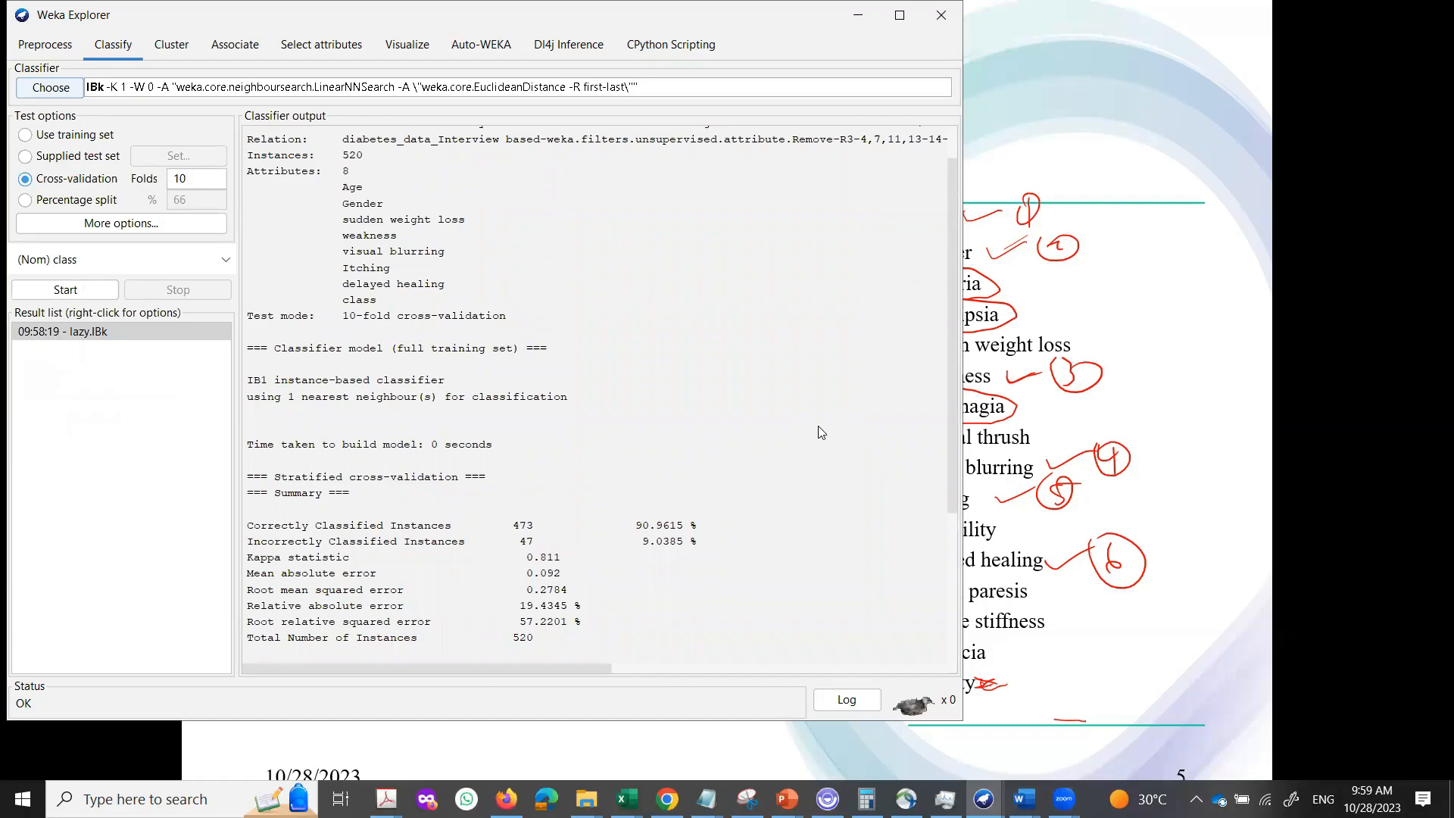
pyautogui.scroll(-4, 704, 485)
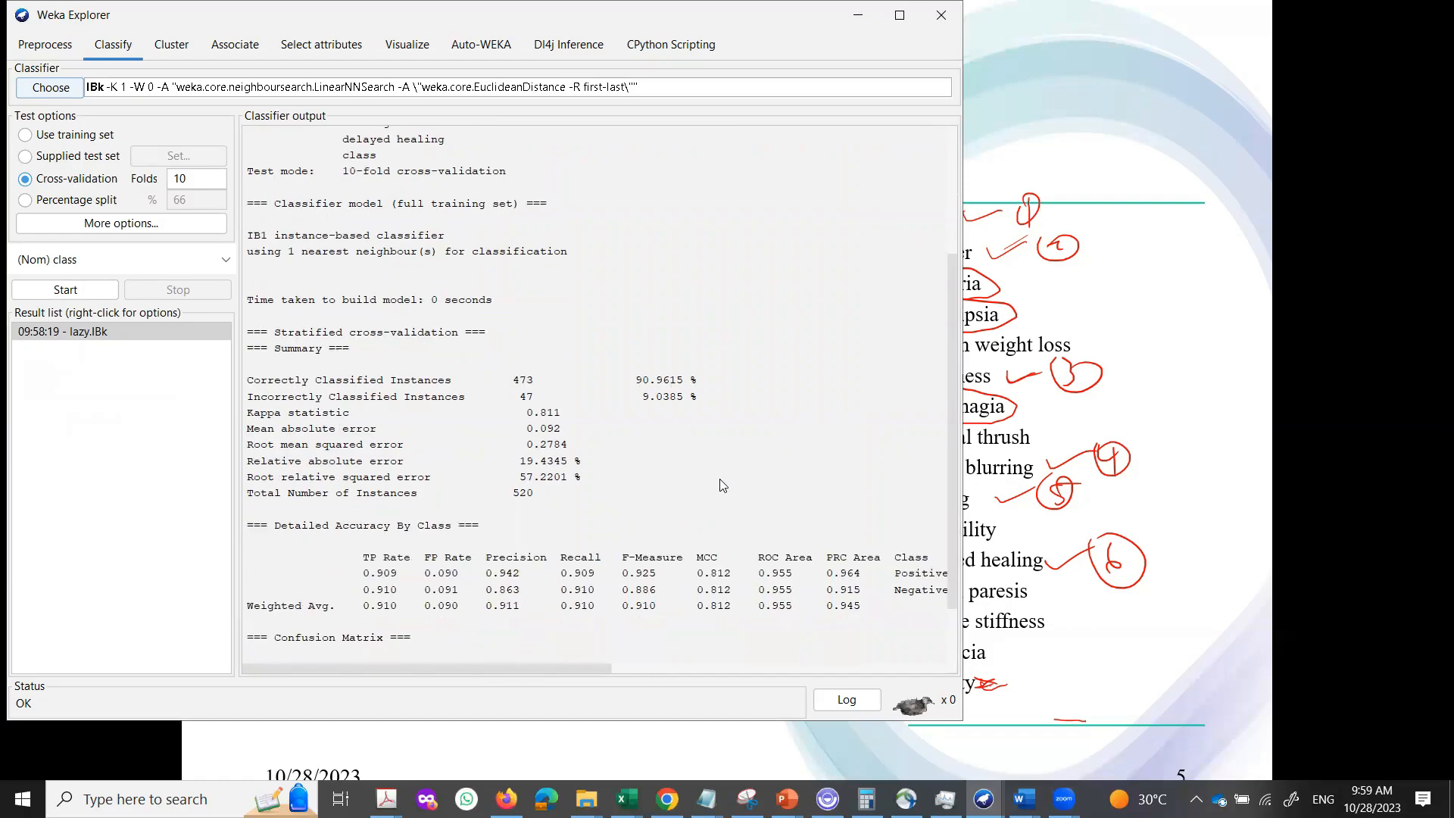
pyautogui.scroll(-1, 720, 471)
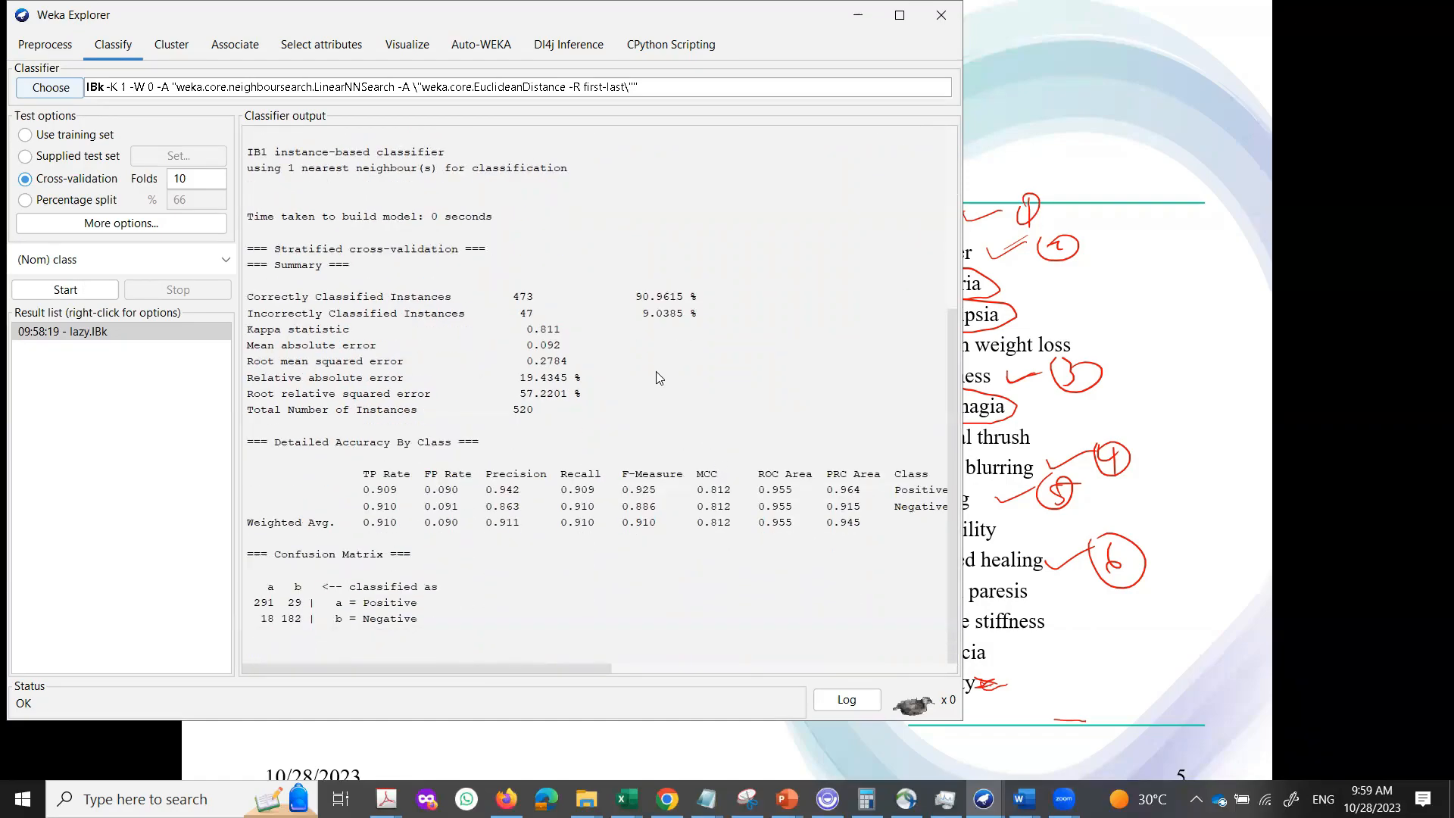
# Step: Set the IBk classifier's KNN parameter to 3 and rerun it with 10-fold cross-validation
pyautogui.scroll(2, 669, 324)
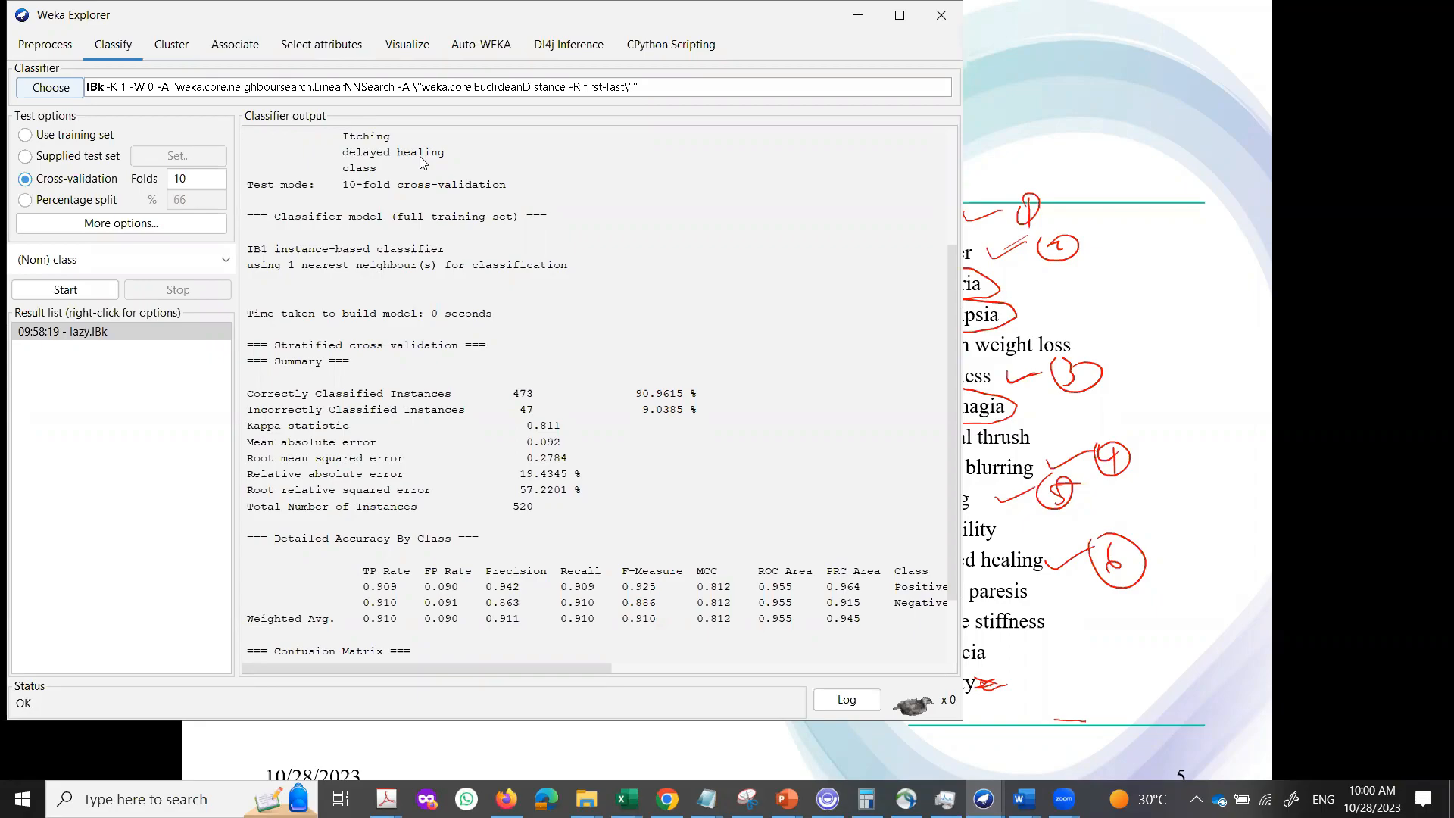
pyautogui.click(406, 89)
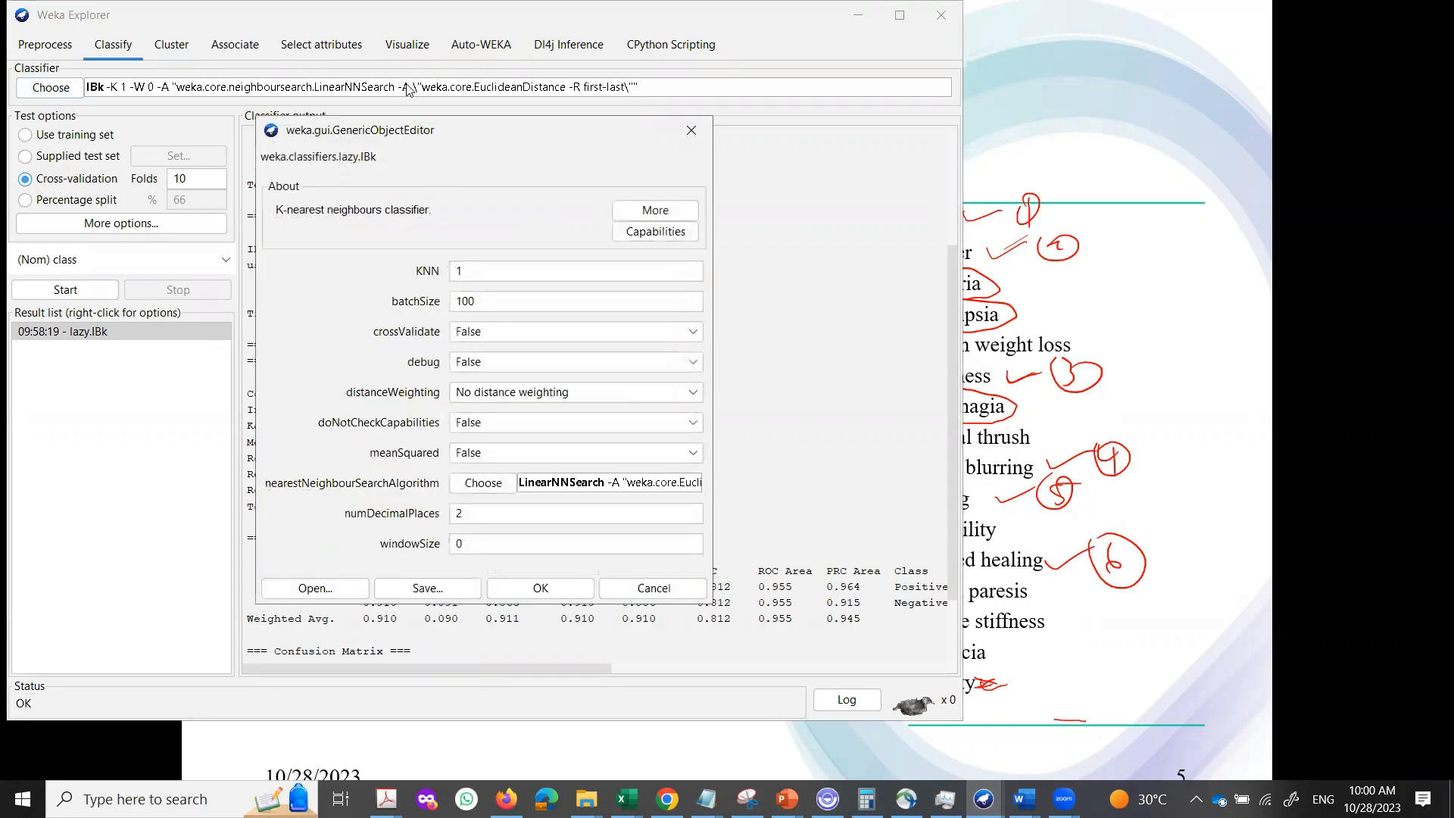
pyautogui.moveTo(477, 271); pyautogui.dragTo(451, 273)
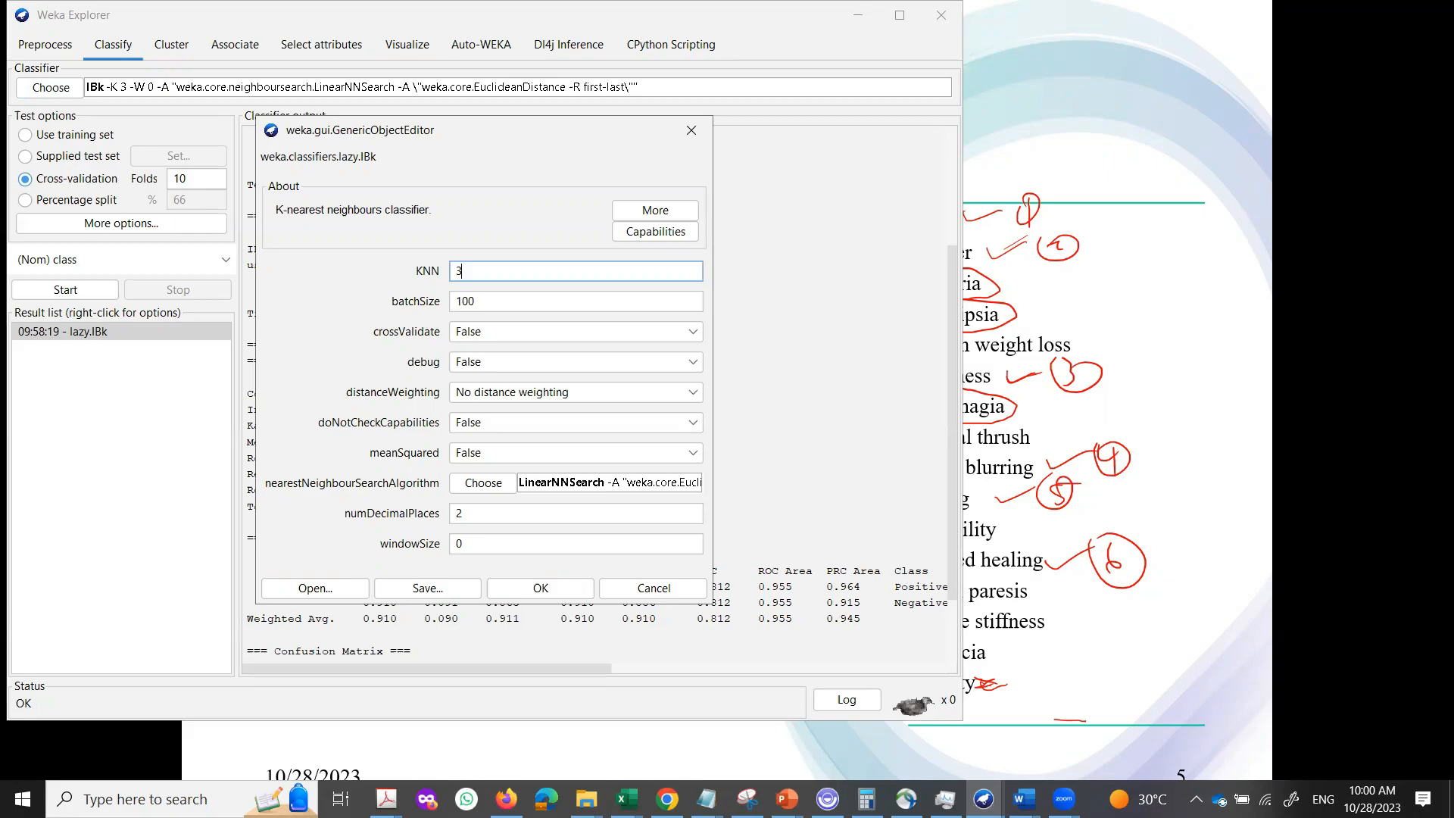
pyautogui.press('BackSpace')
pyautogui.write('1')
pyautogui.press('BackSpace')
pyautogui.write('2')
pyautogui.write('3')
pyautogui.click(543, 591)
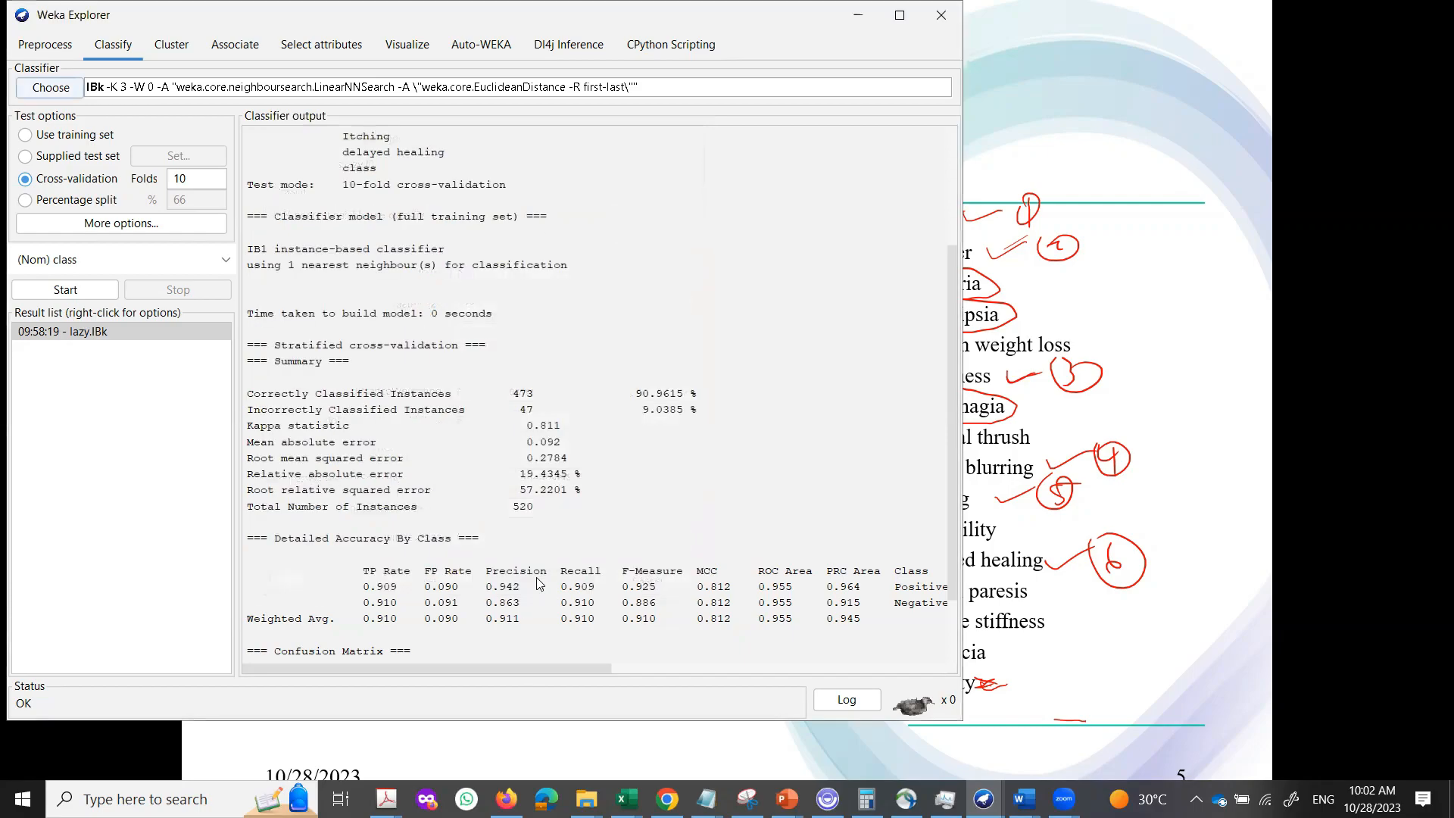
pyautogui.click(84, 292)
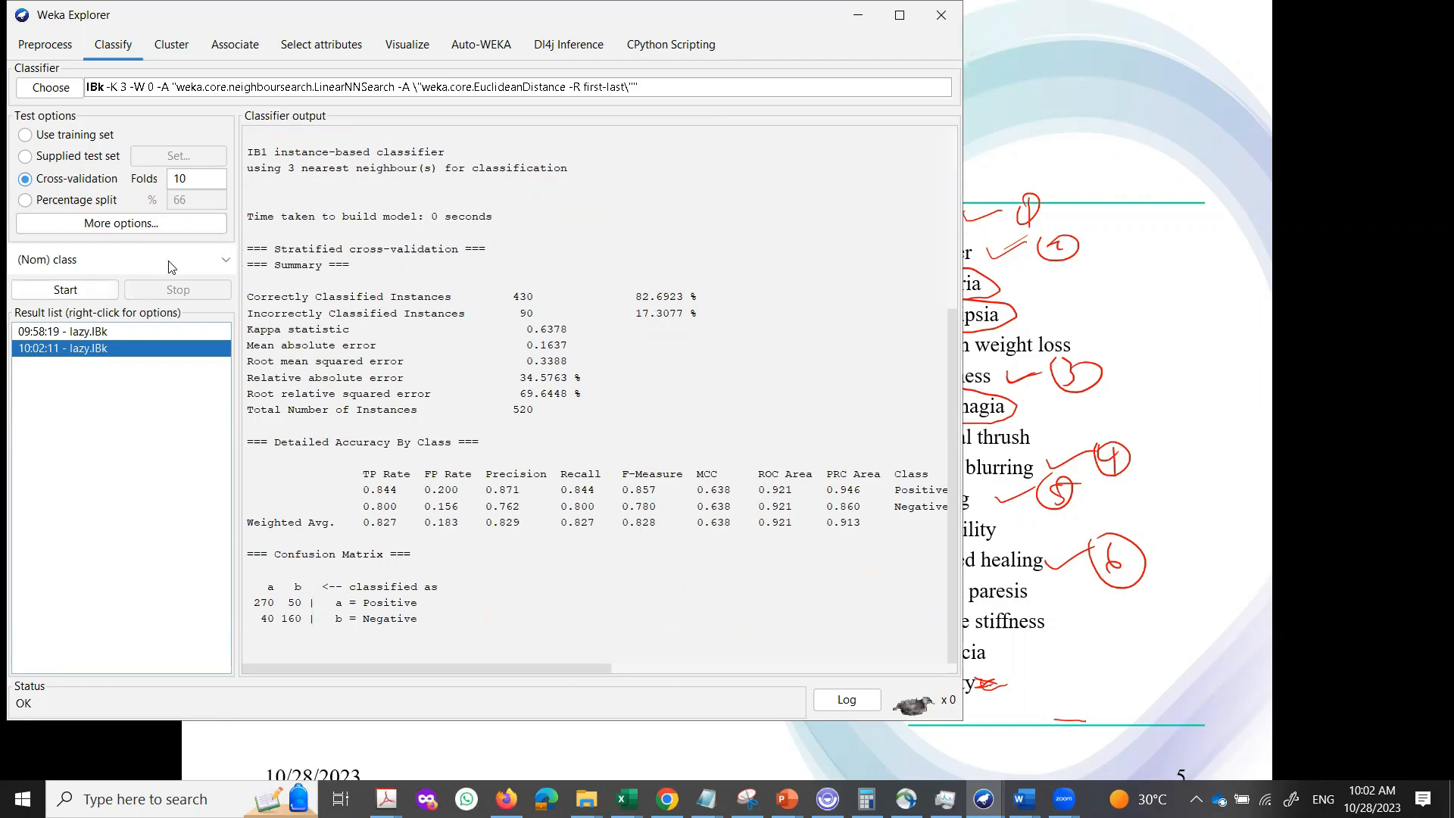
# Step: Change the IBk classifier's KNN value to 5 and run the cross-validation again
pyautogui.click(330, 87)
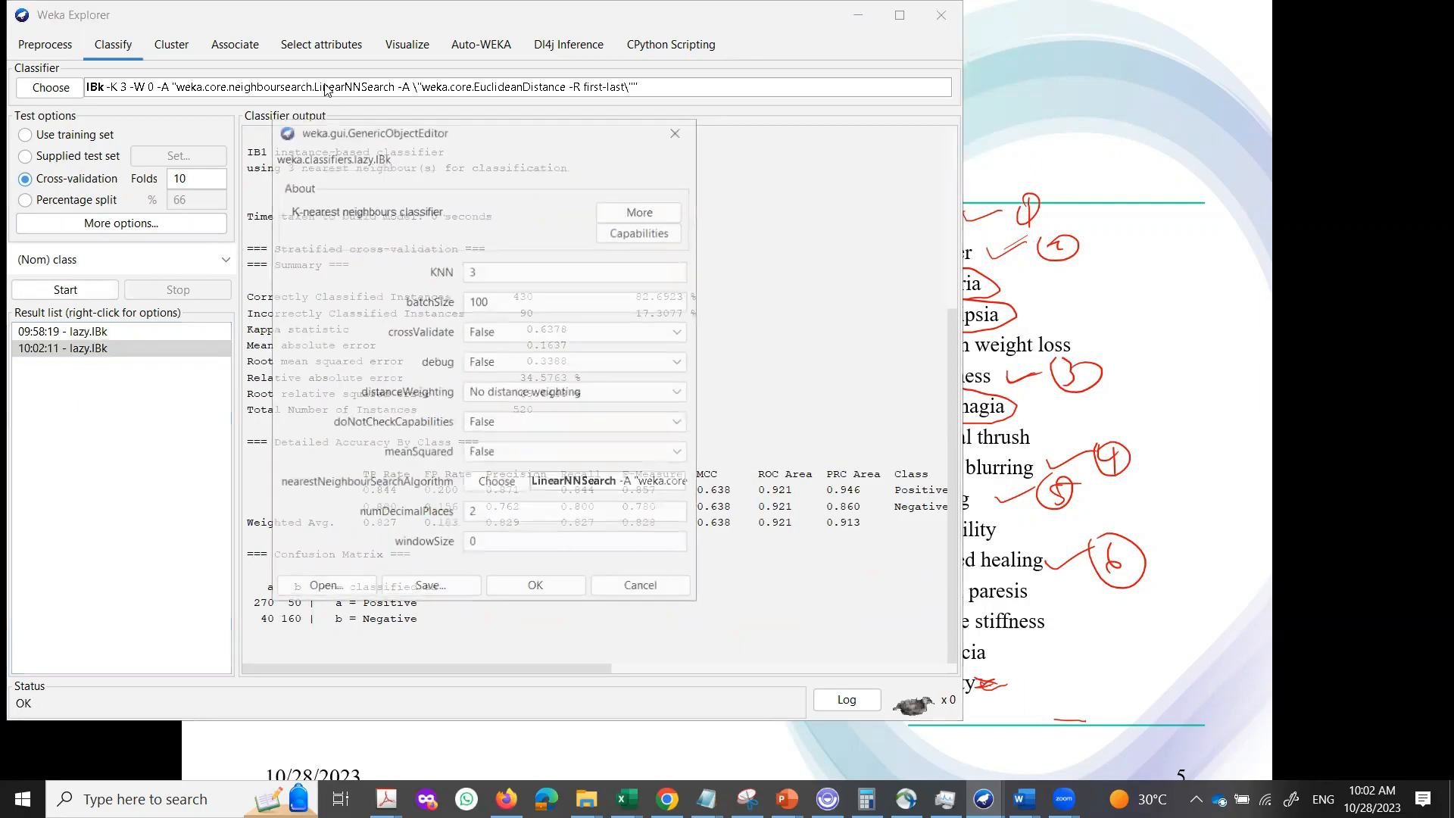
pyautogui.doubleClick(464, 271)
pyautogui.write('5')
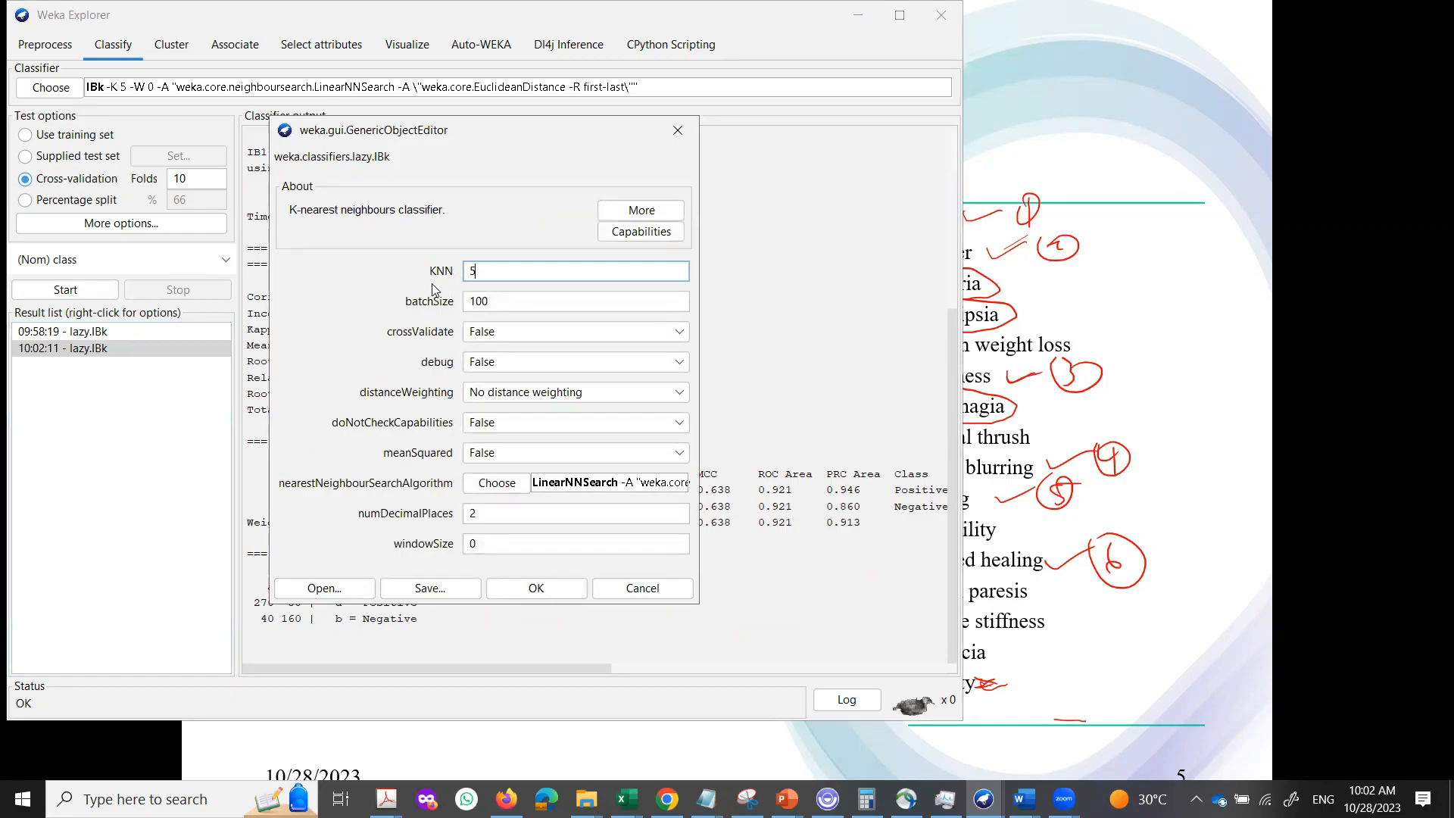
pyautogui.click(531, 586)
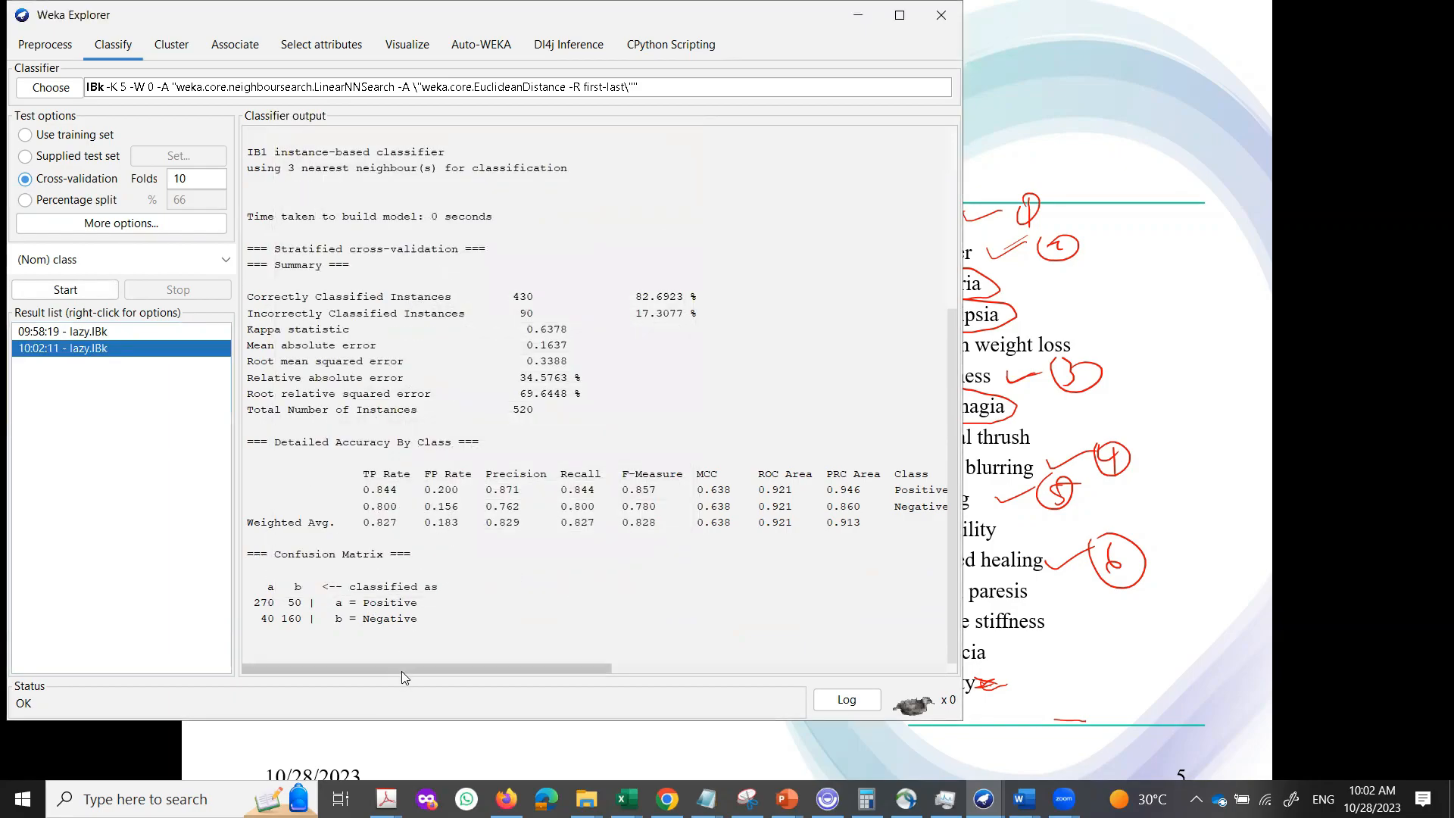
pyautogui.click(70, 289)
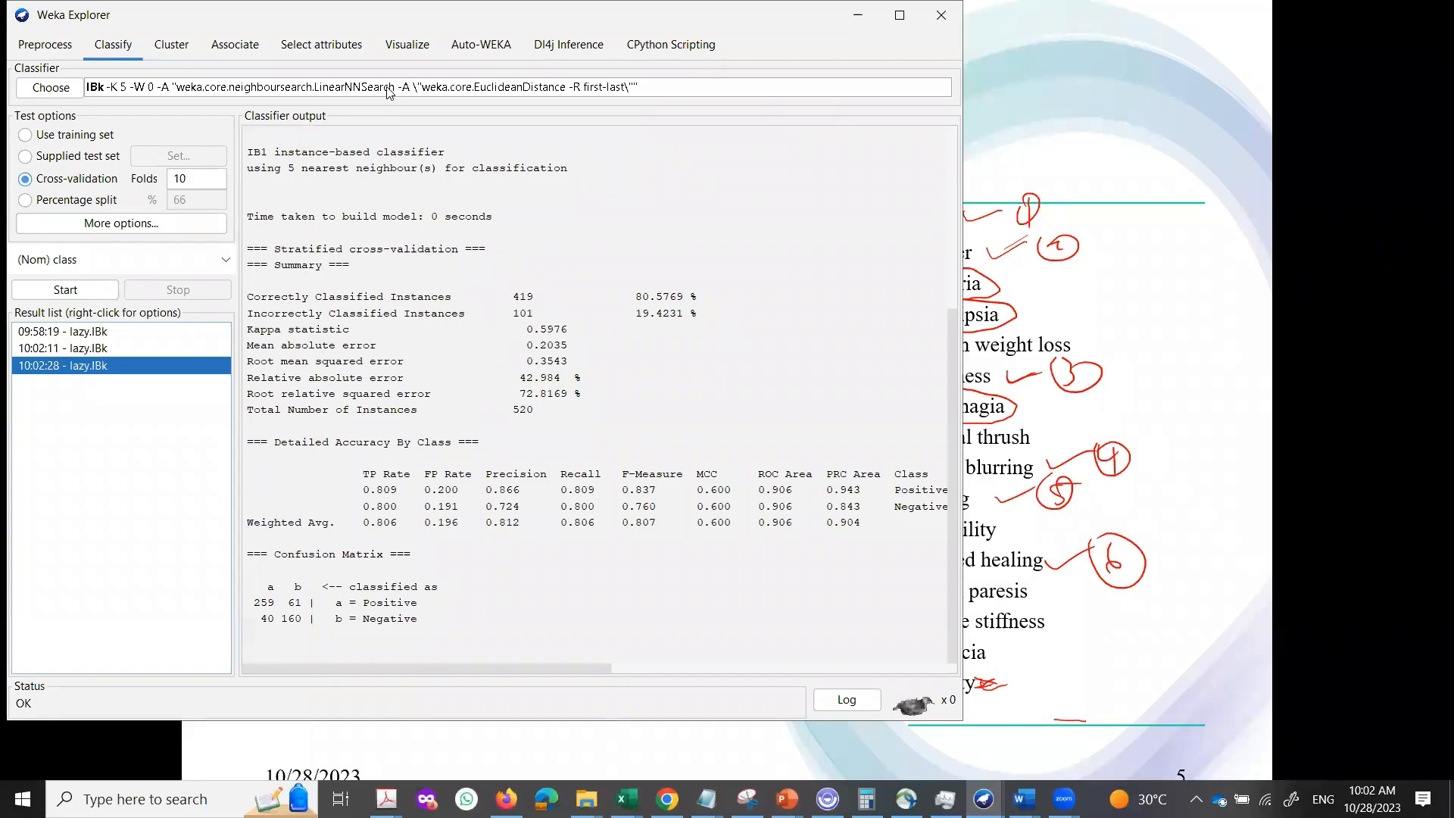
# Step: Return the IBk classifier's KNN value to 1 and rerun the evaluation on the class attribute
pyautogui.click(454, 88)
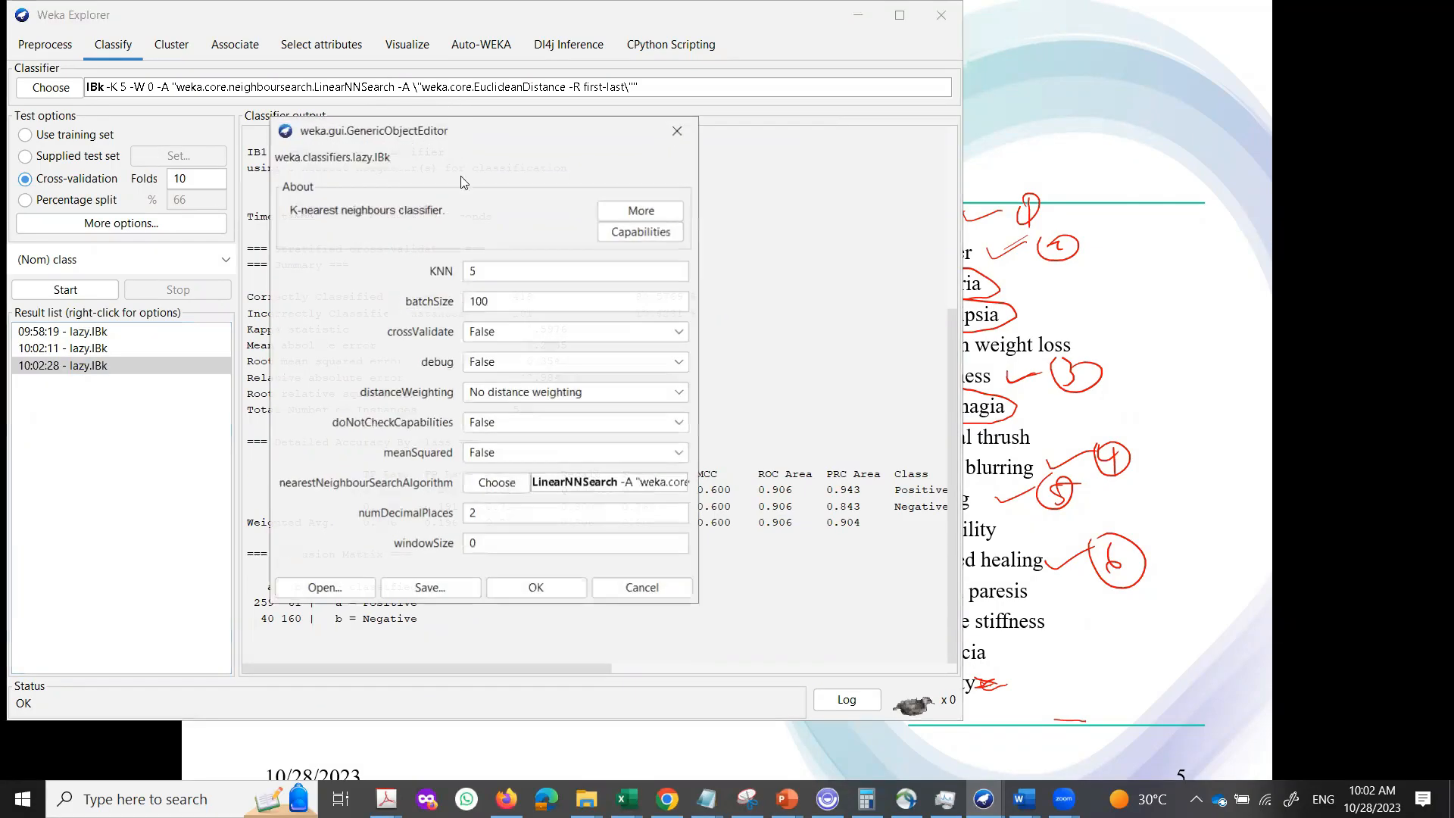
pyautogui.doubleClick(493, 273)
pyautogui.write('1')
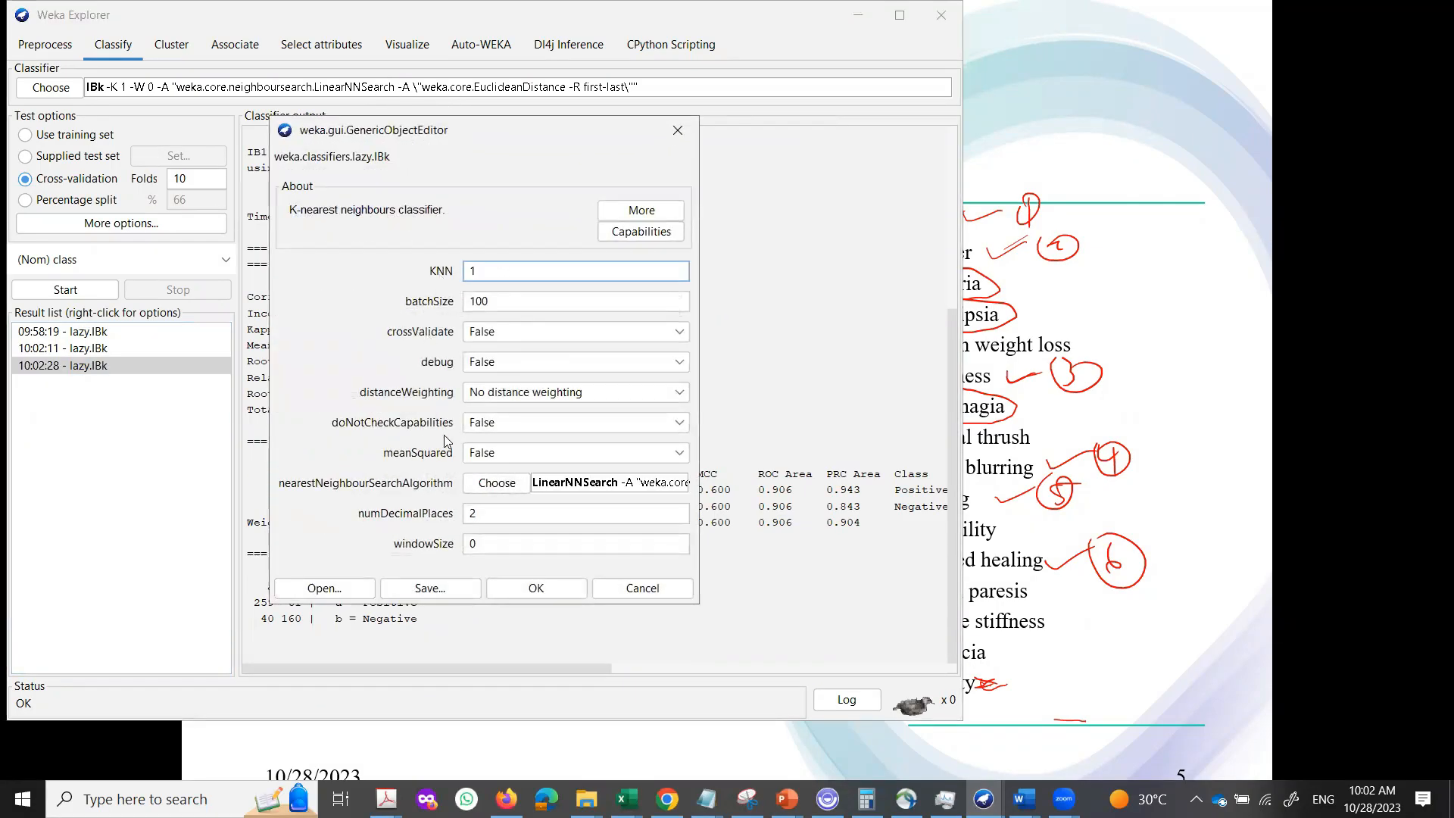
pyautogui.click(534, 589)
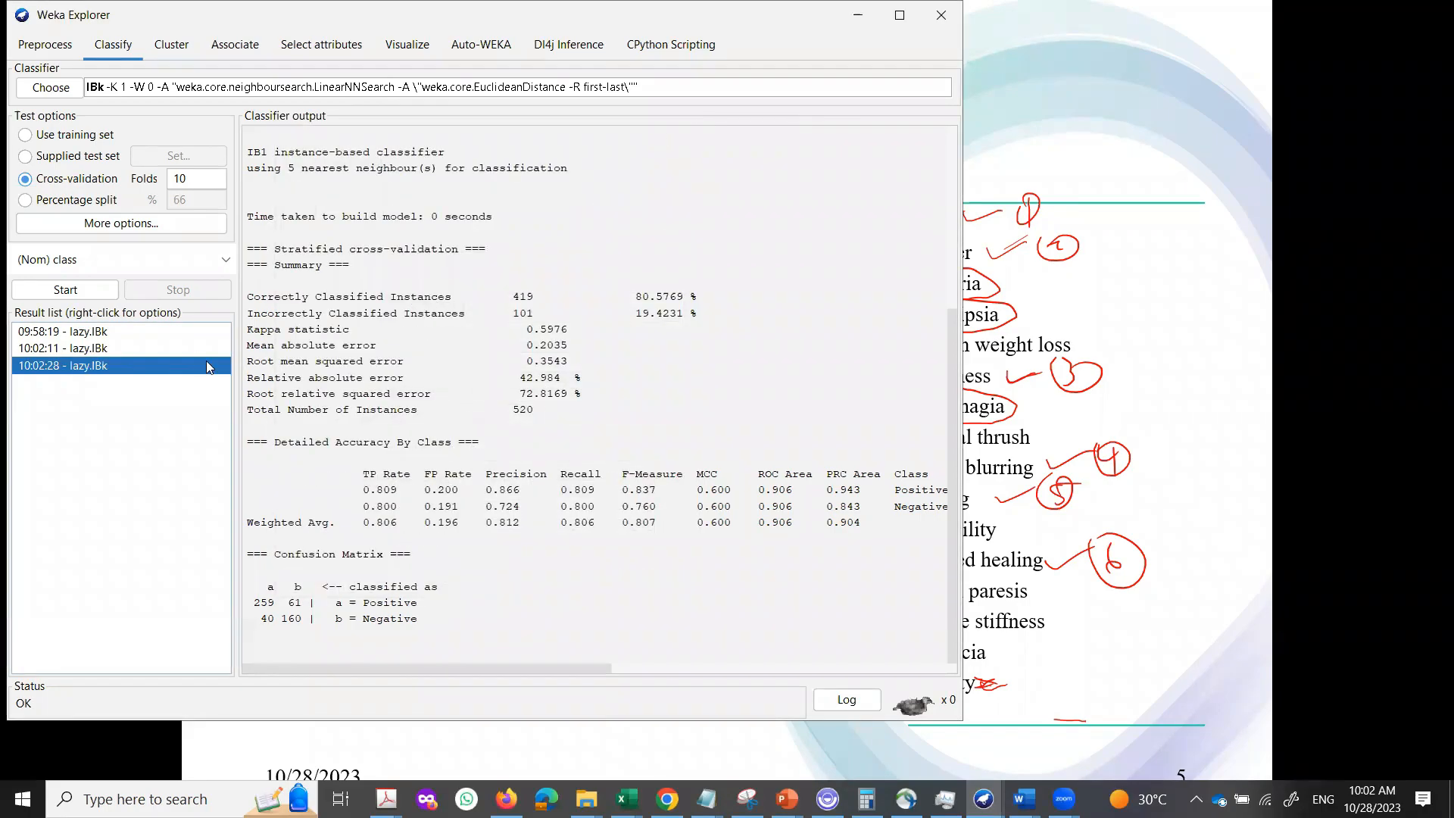
pyautogui.click(65, 290)
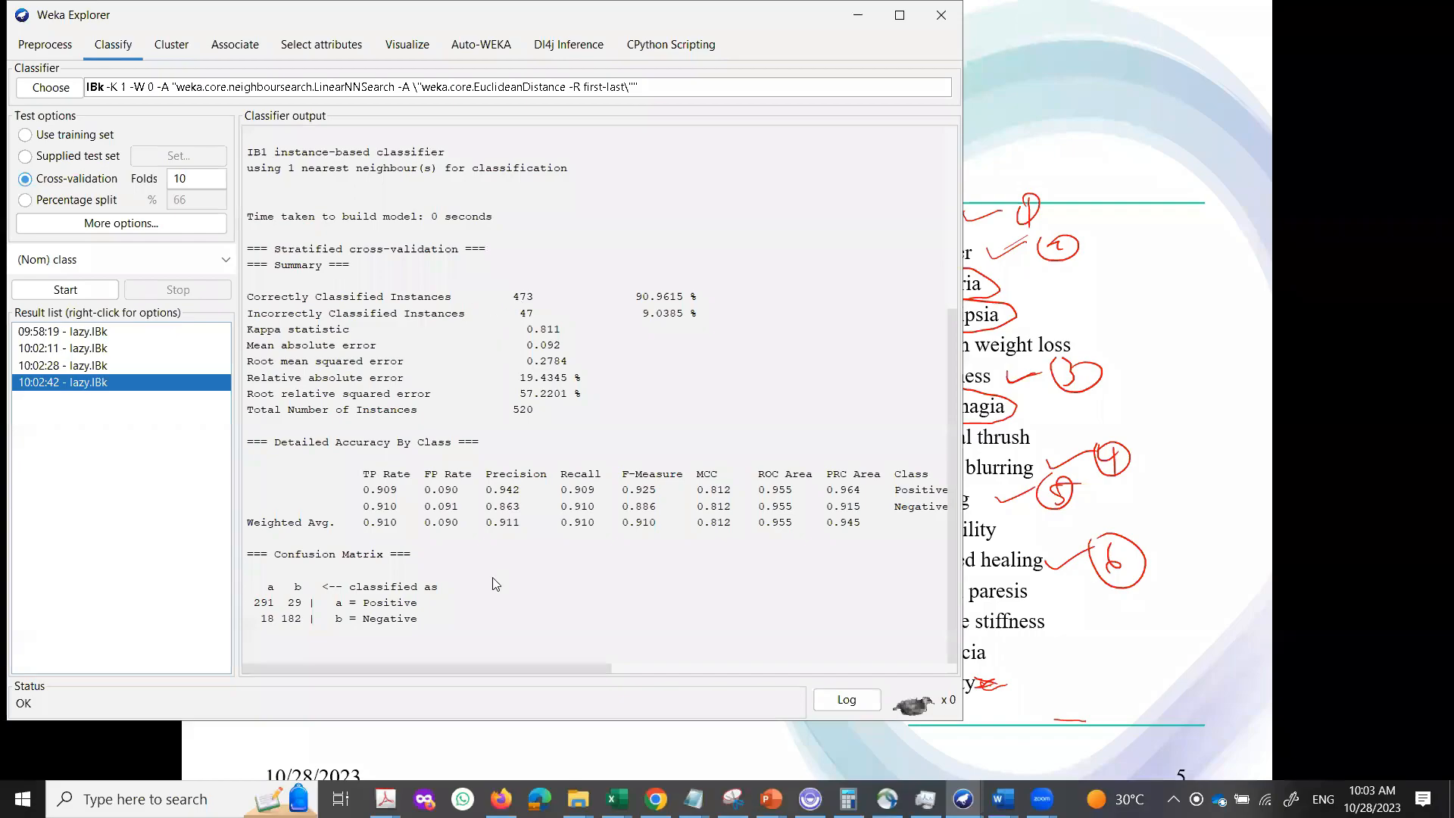
# Step: Switch to the PowerPoint slide listing the interview-based diabetes attributes, review it, and return to Weka Explorer
pyautogui.click(771, 799)
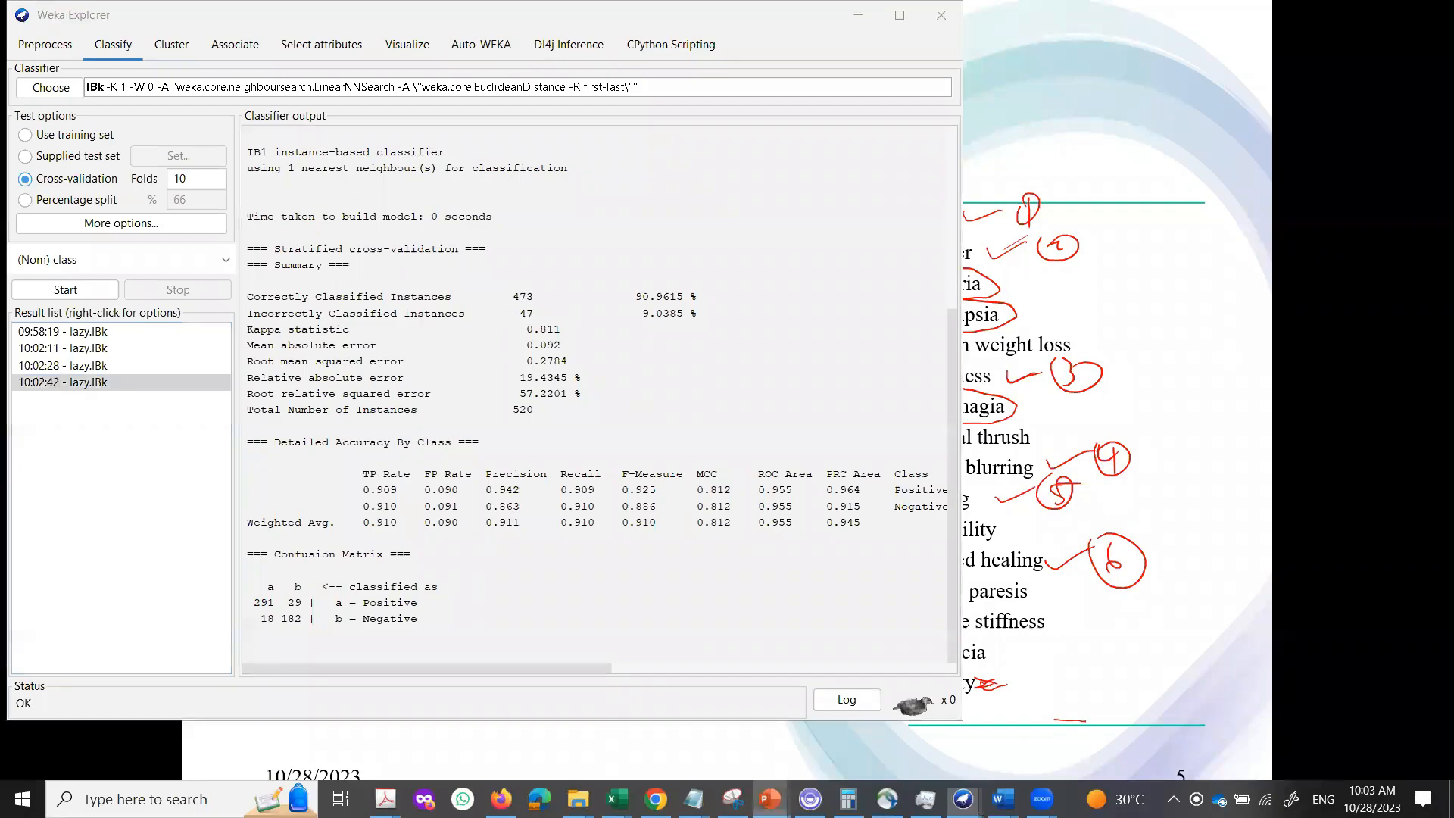
pyautogui.click(857, 745)
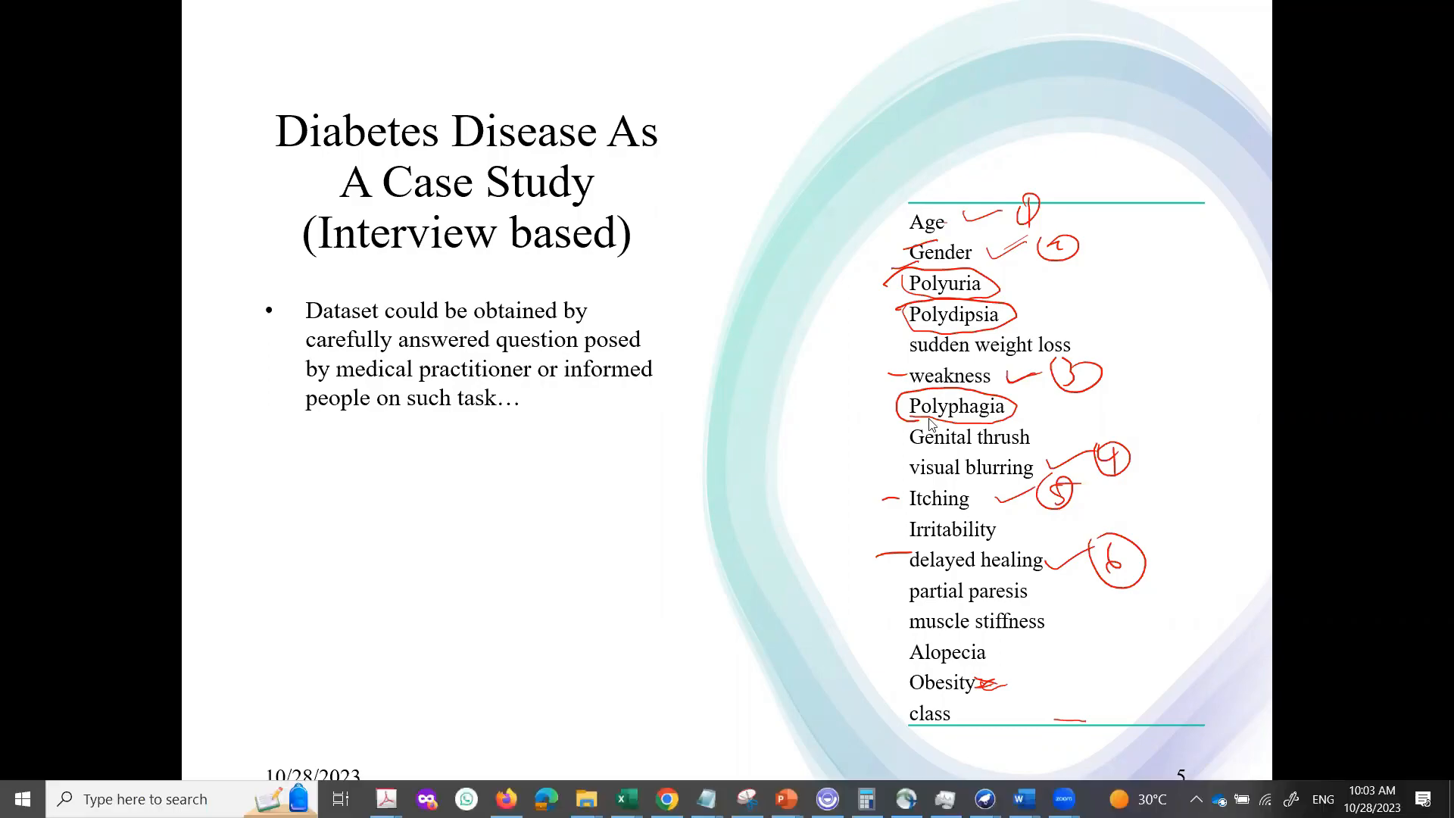
pyautogui.press('super')
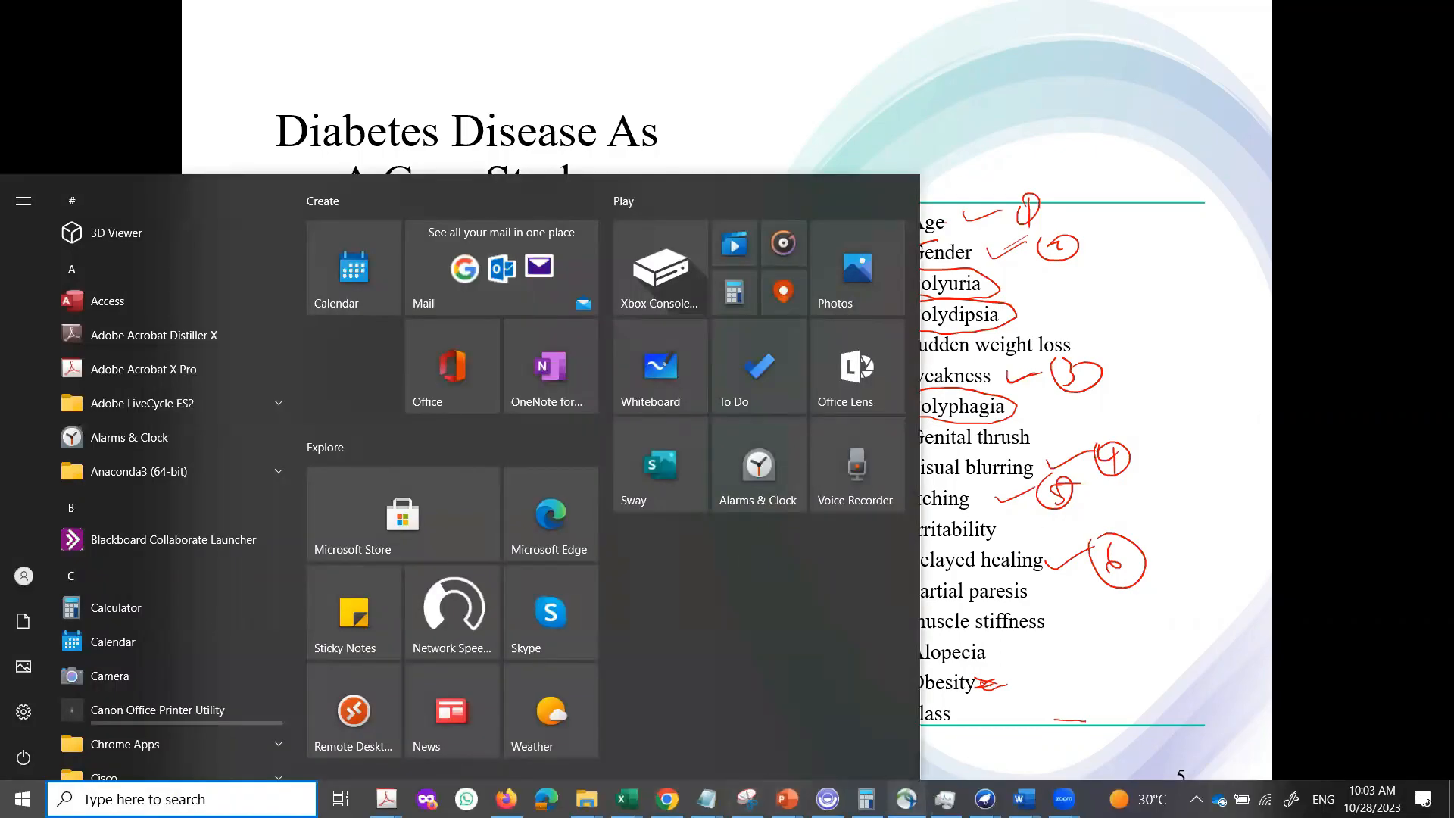
pyautogui.moveTo(984, 799)
pyautogui.click(1189, 739)
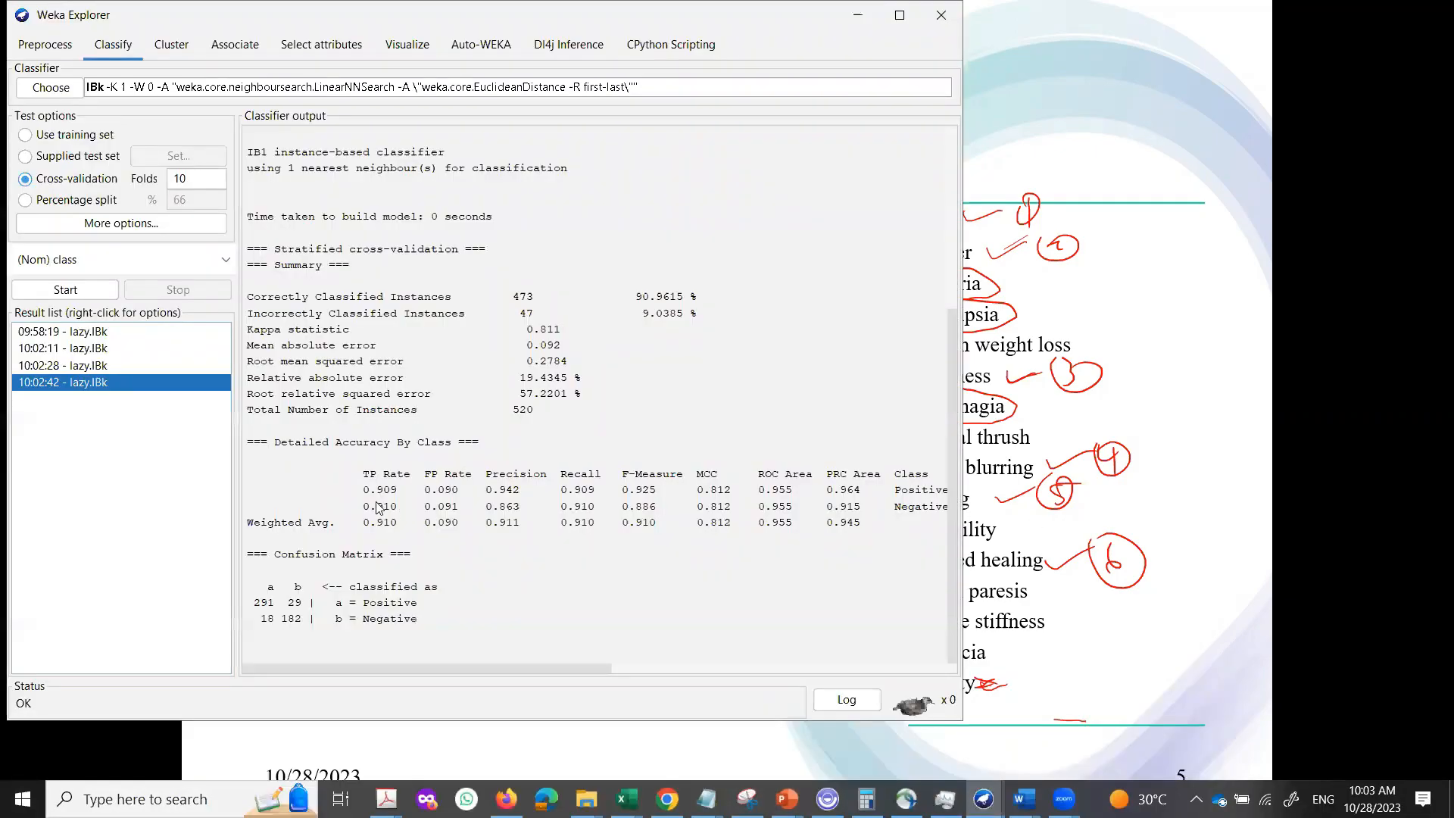
# Step: Examine the value distributions of the retained diabetes attributes one by one, from Age through delayed healing
pyautogui.click(50, 47)
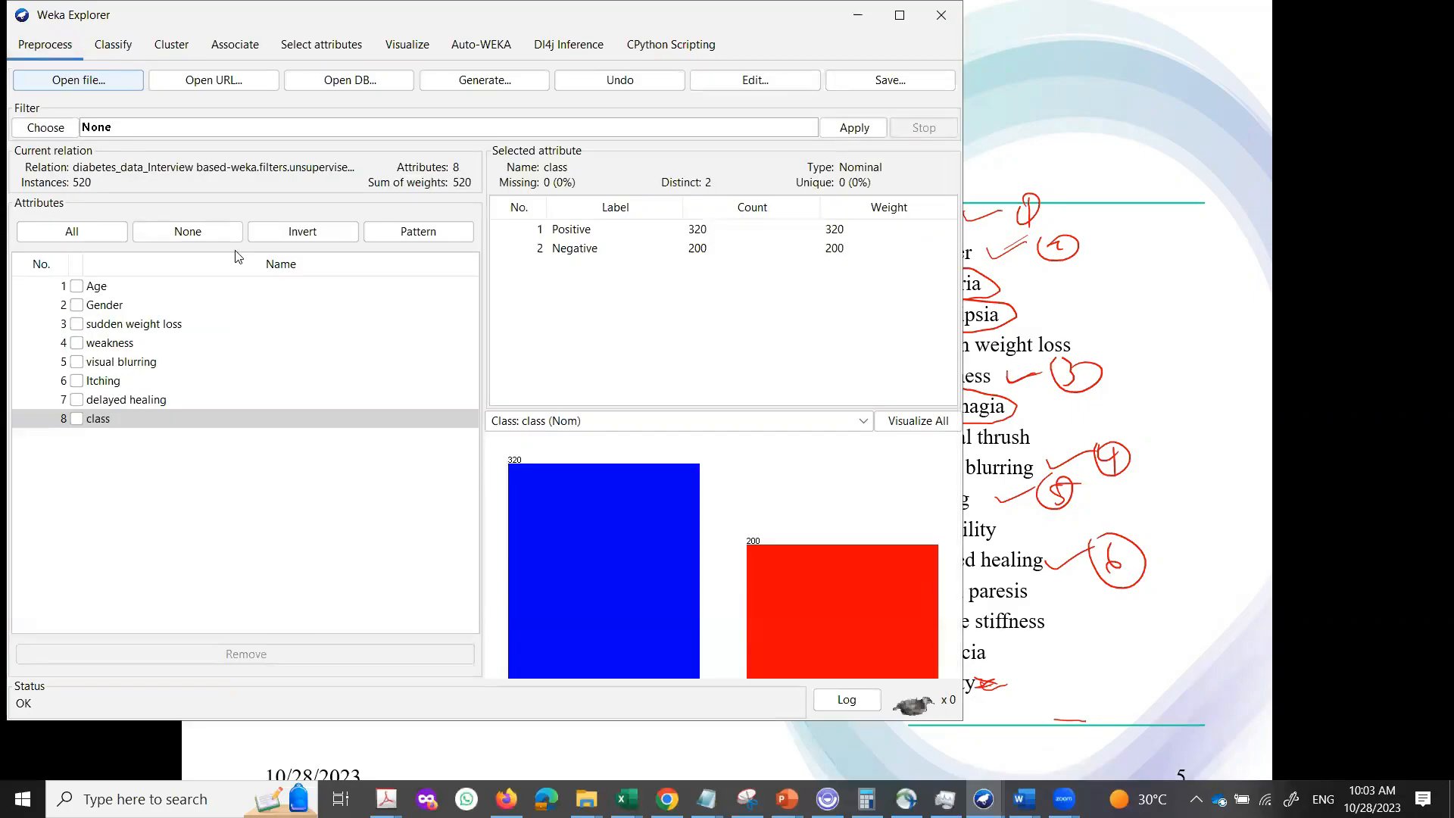
pyautogui.click(97, 292)
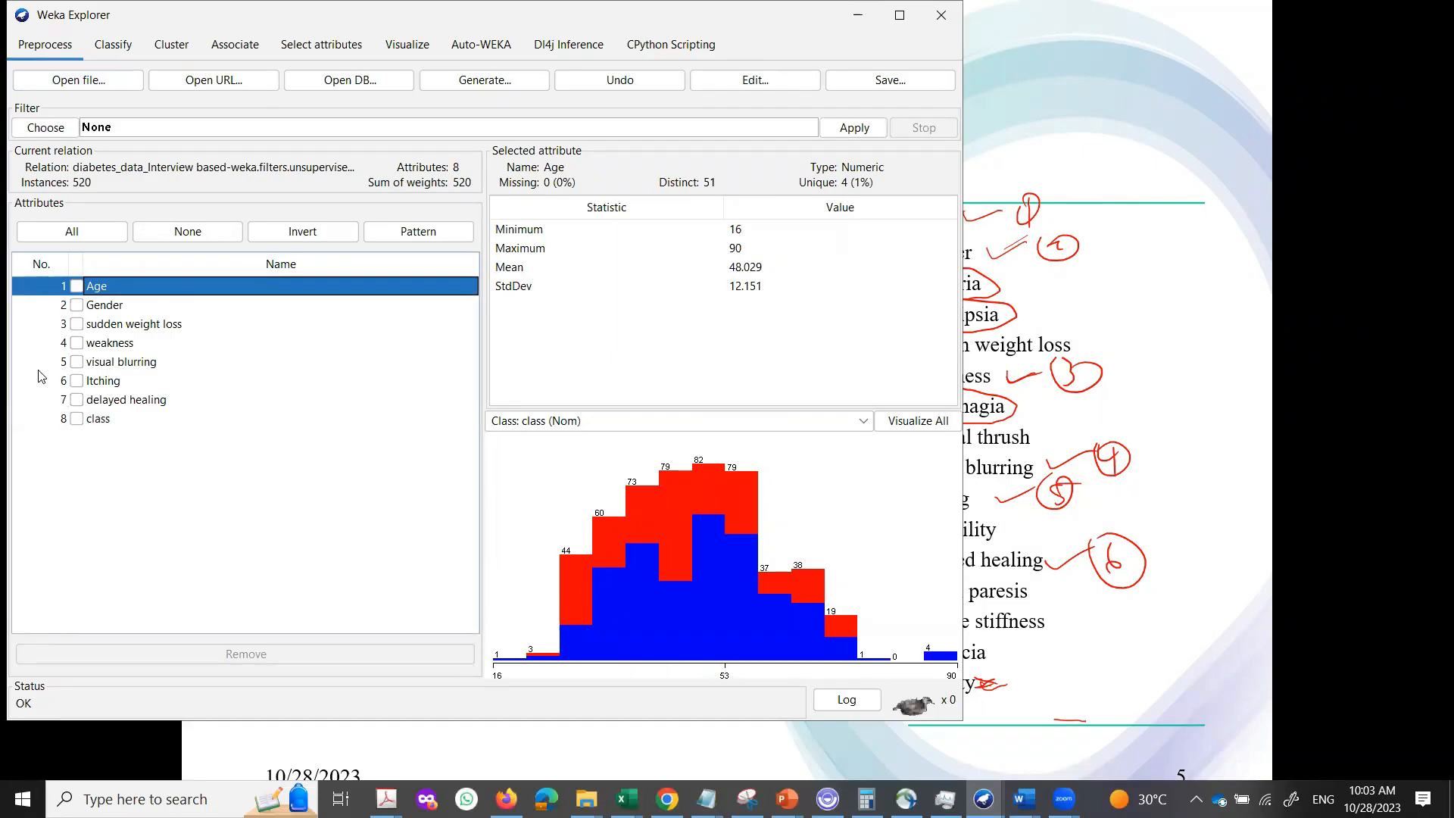
pyautogui.click(116, 308)
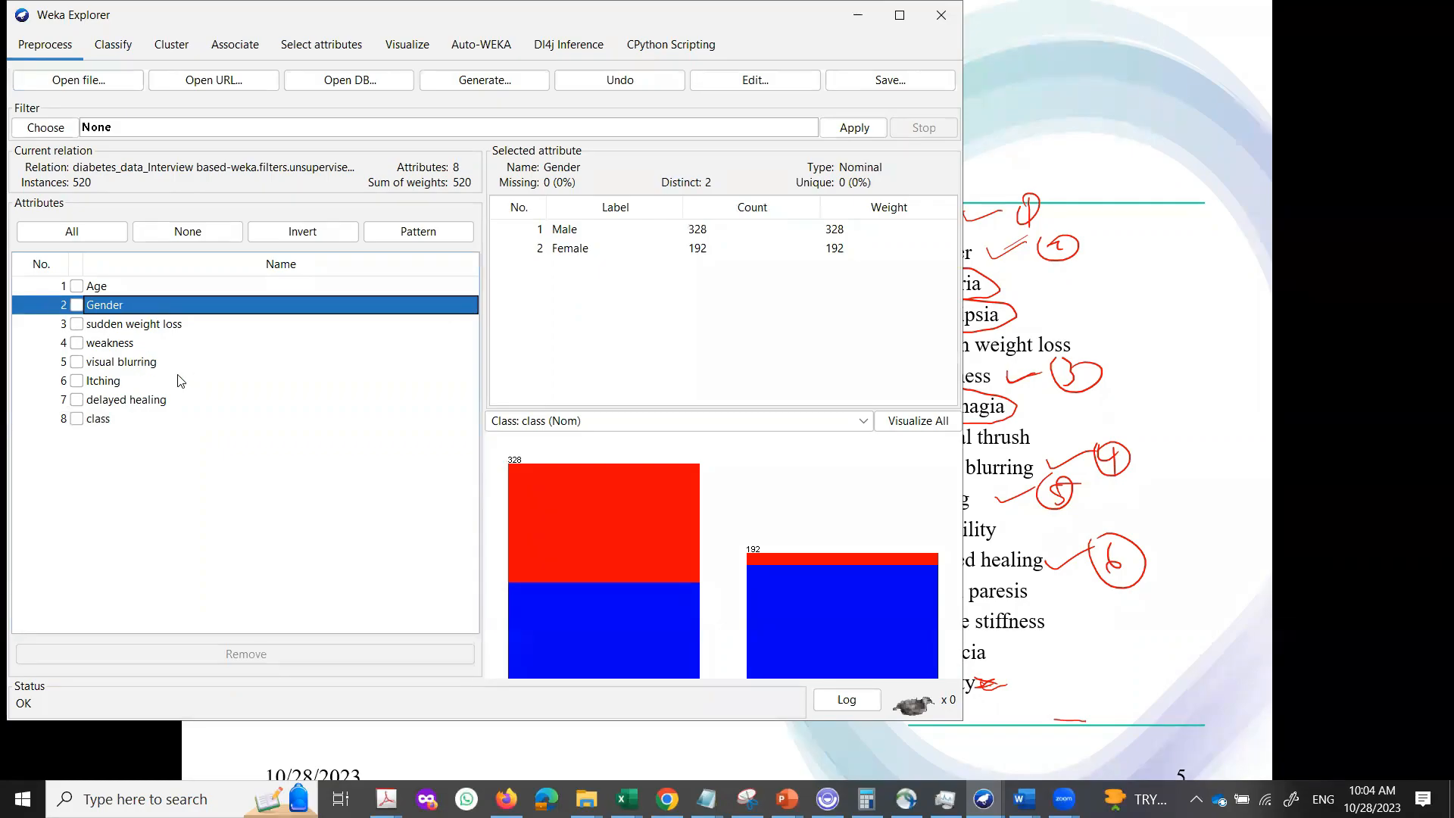
pyautogui.click(117, 326)
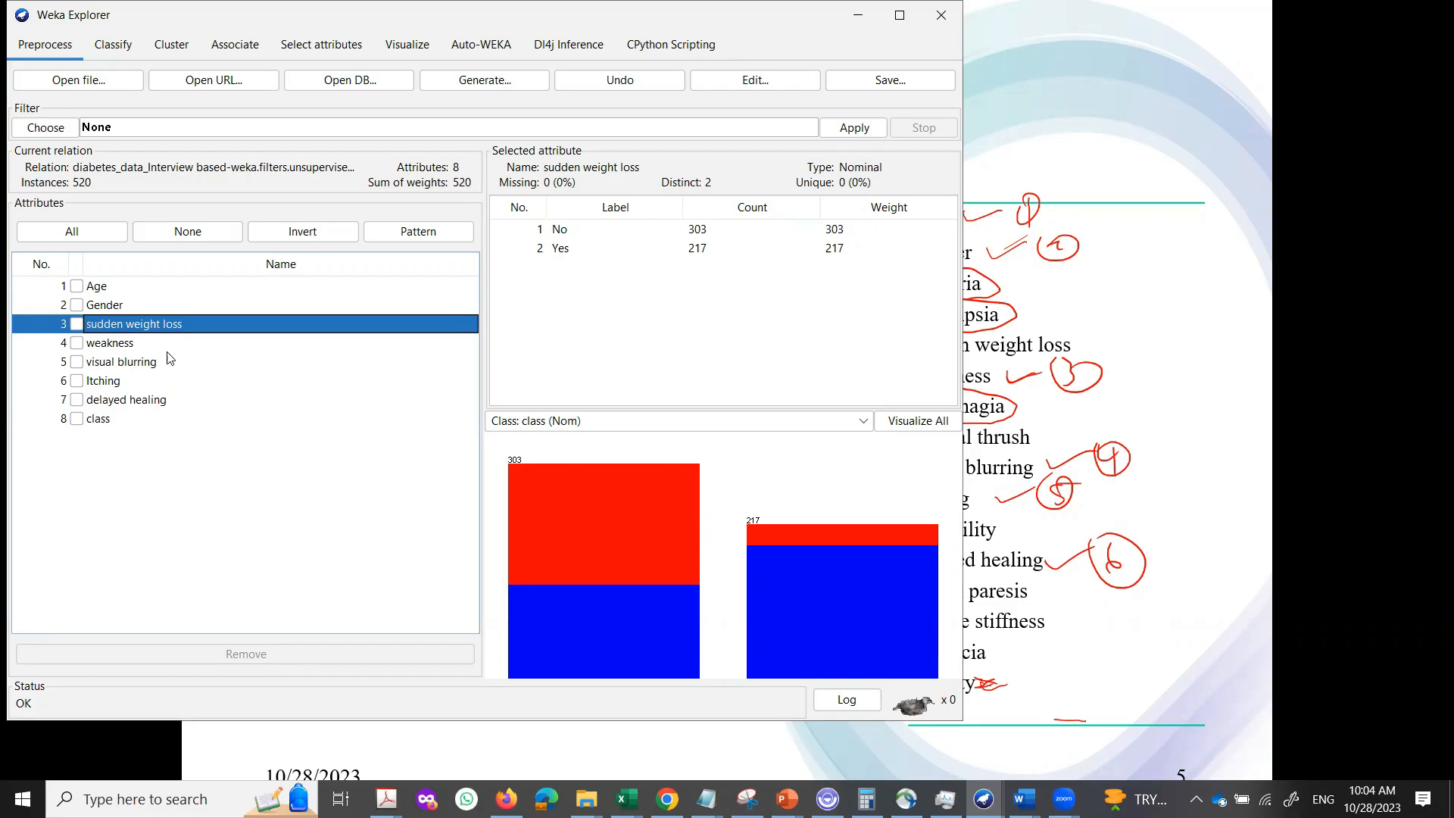
pyautogui.click(120, 349)
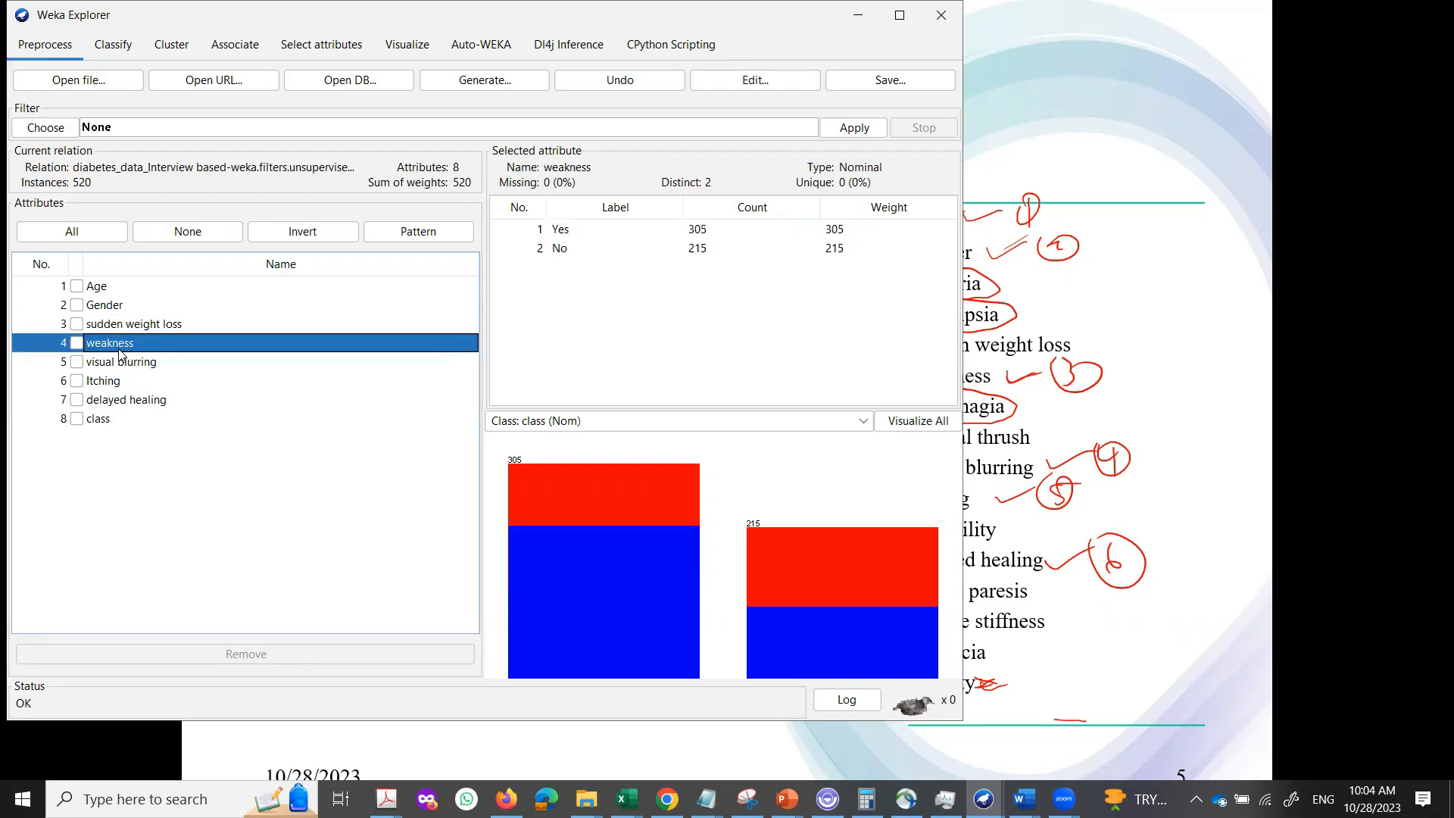
pyautogui.click(130, 363)
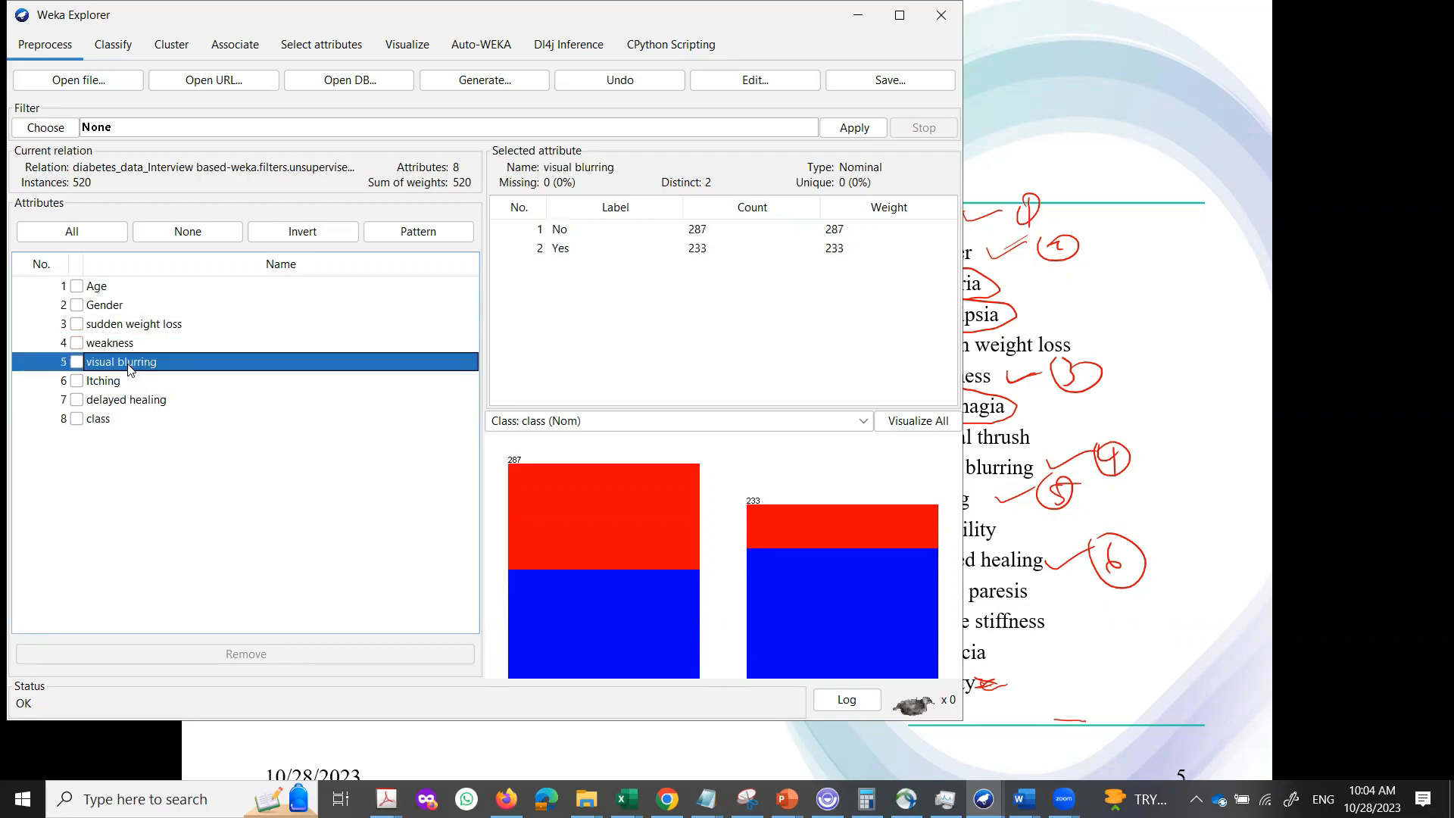
pyautogui.click(110, 384)
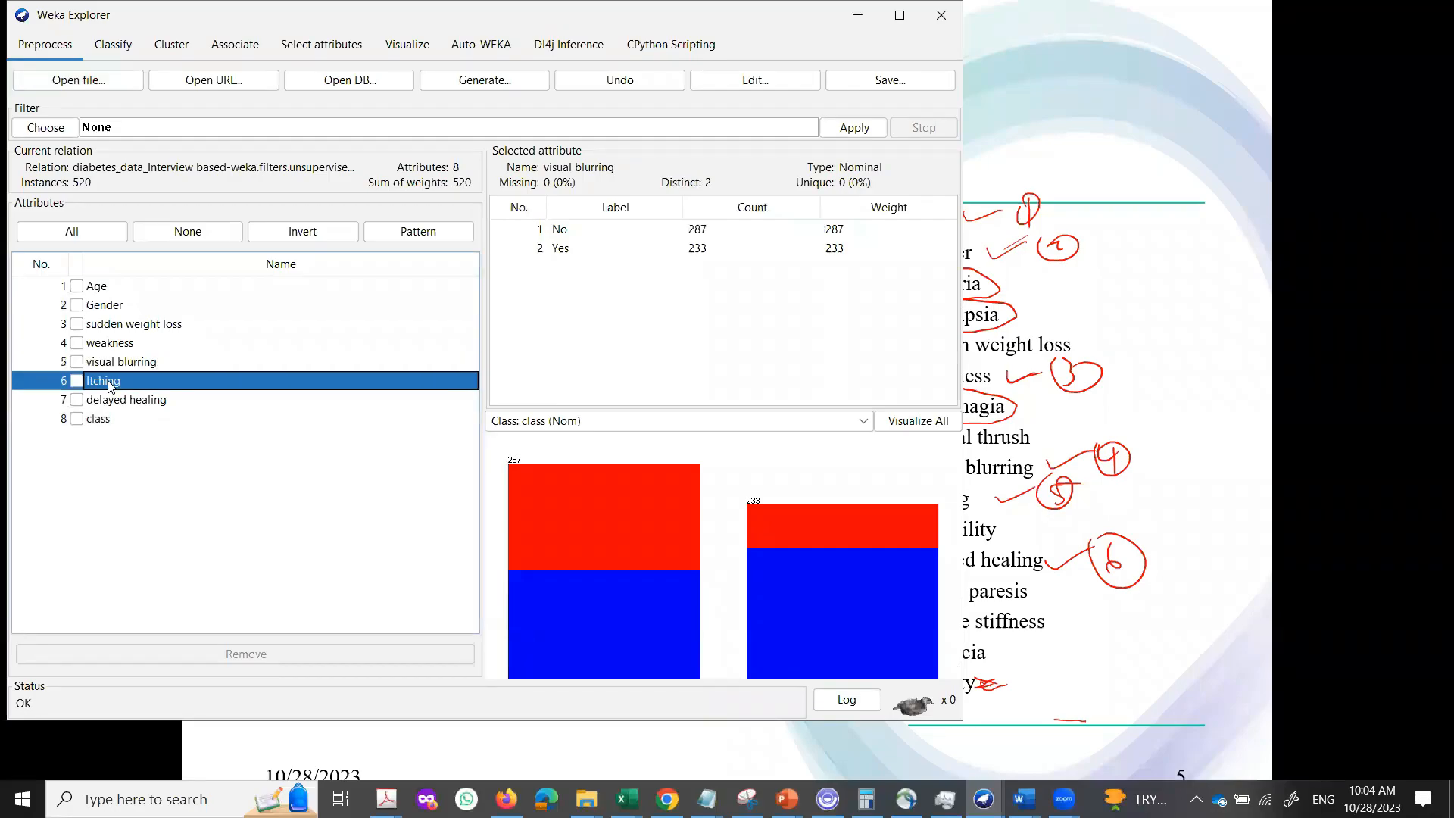
pyautogui.click(135, 404)
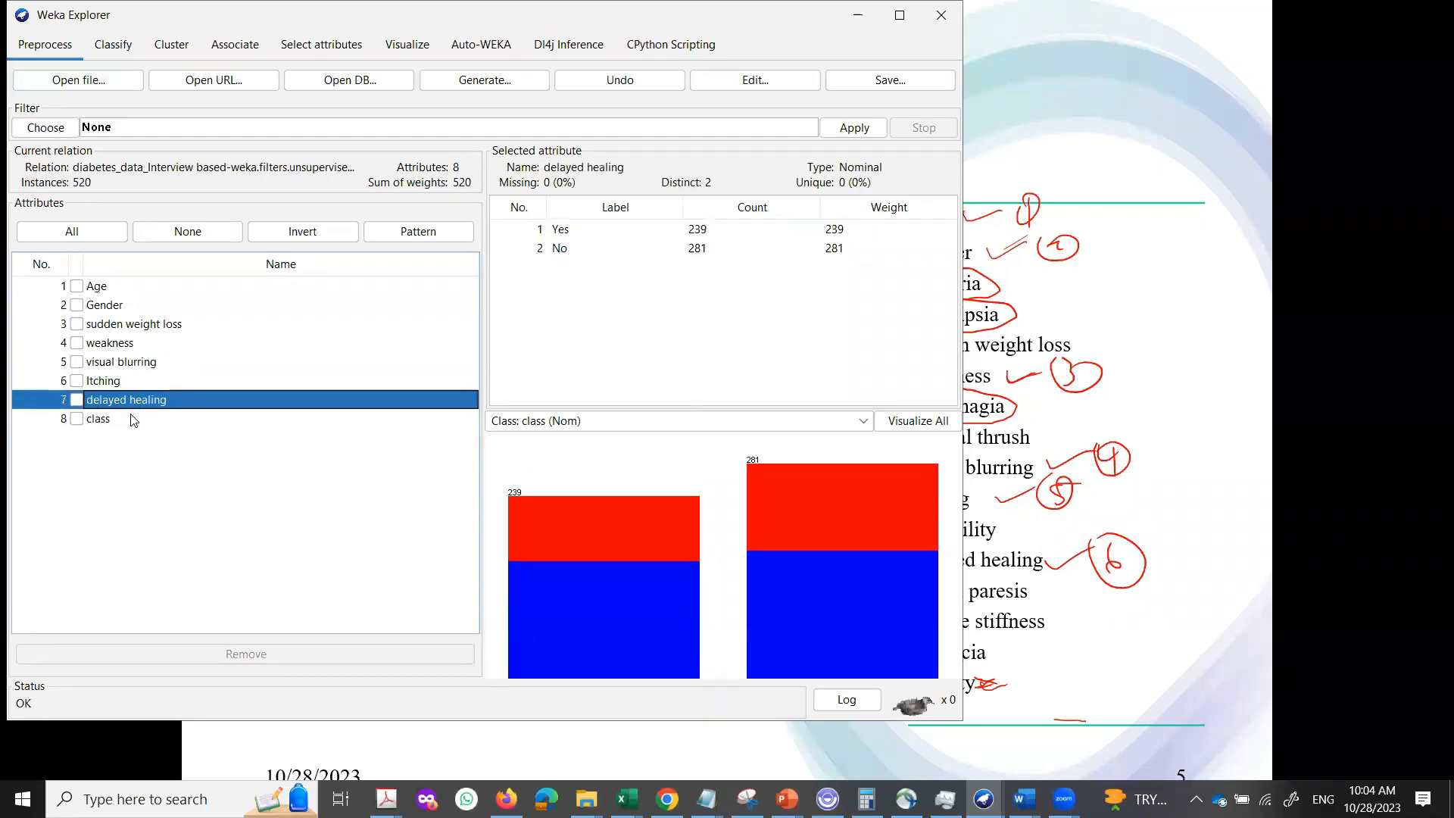
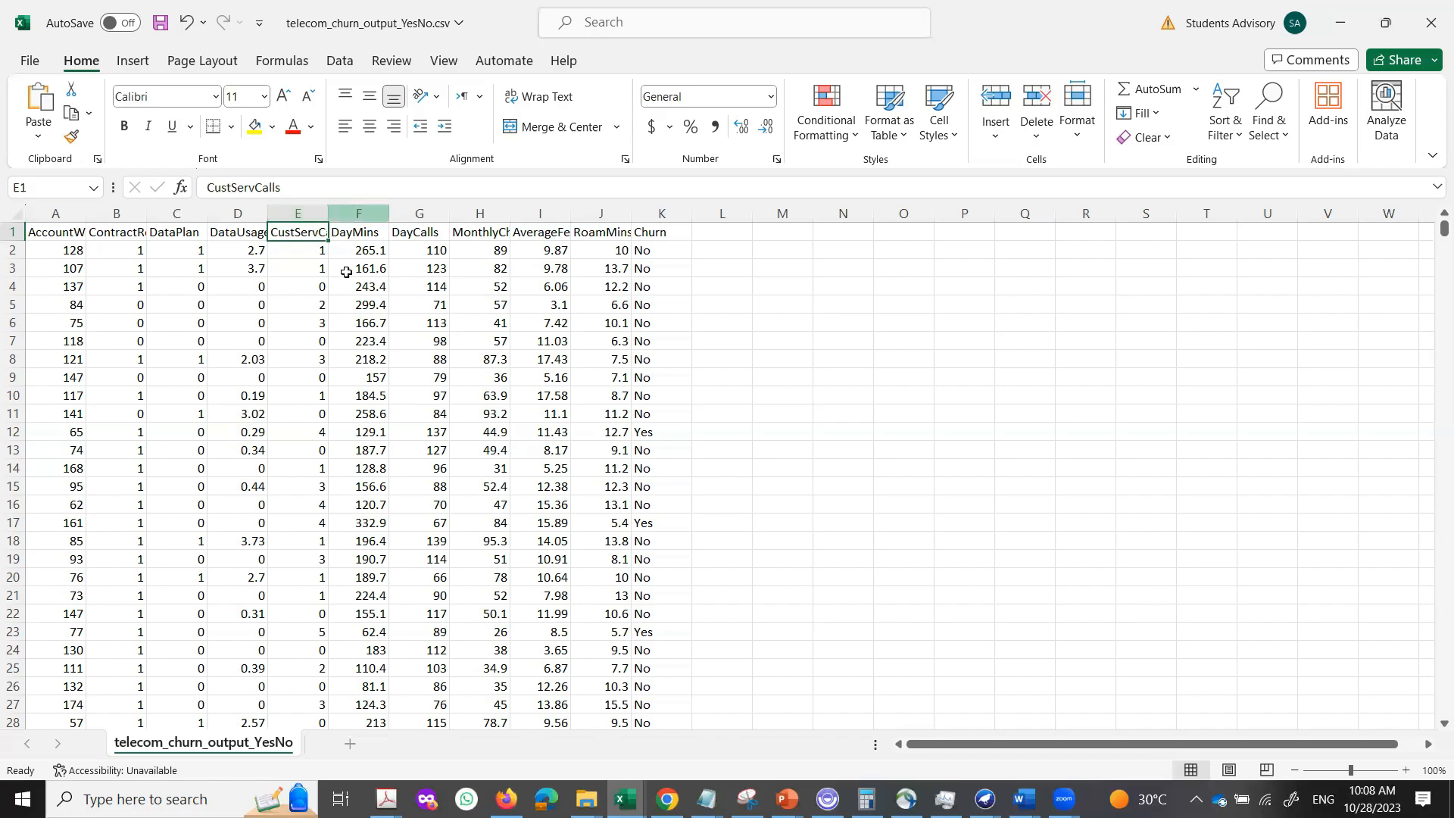
# Step: In Excel, read the telecom churn dataset's column headings one by one, from DayMins through Churn
pyautogui.click(359, 231)
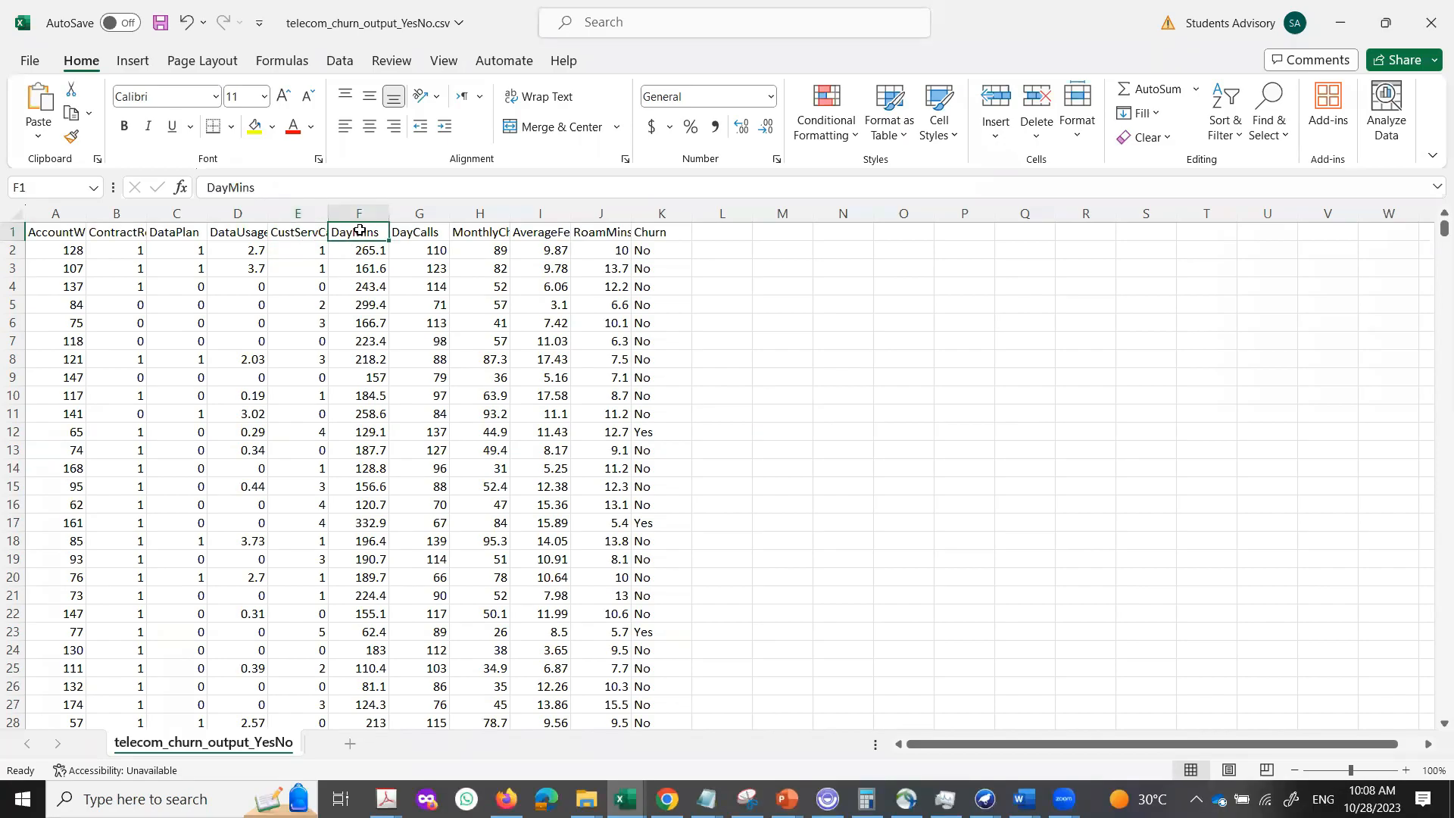
pyautogui.click(422, 234)
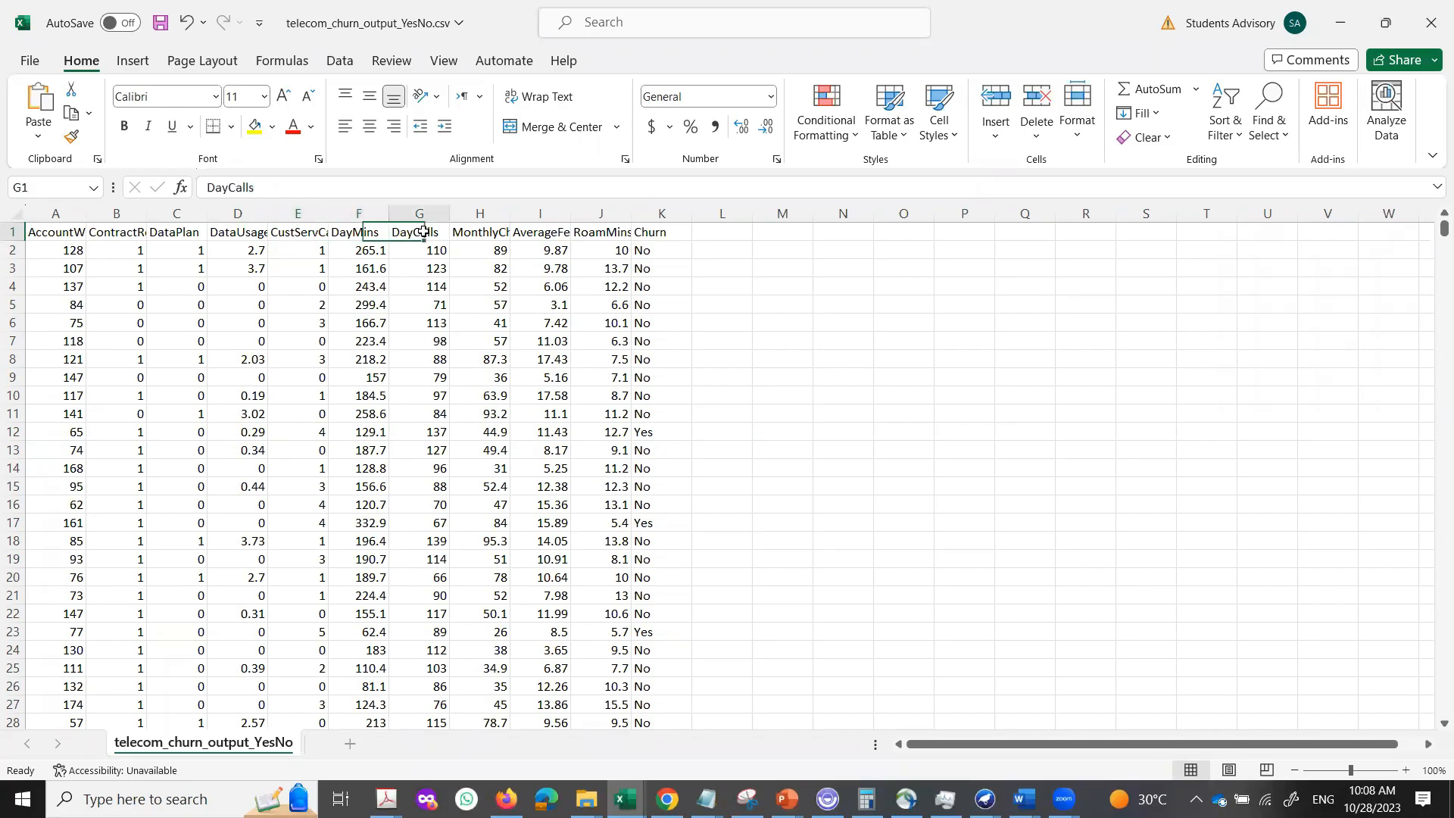
pyautogui.click(485, 233)
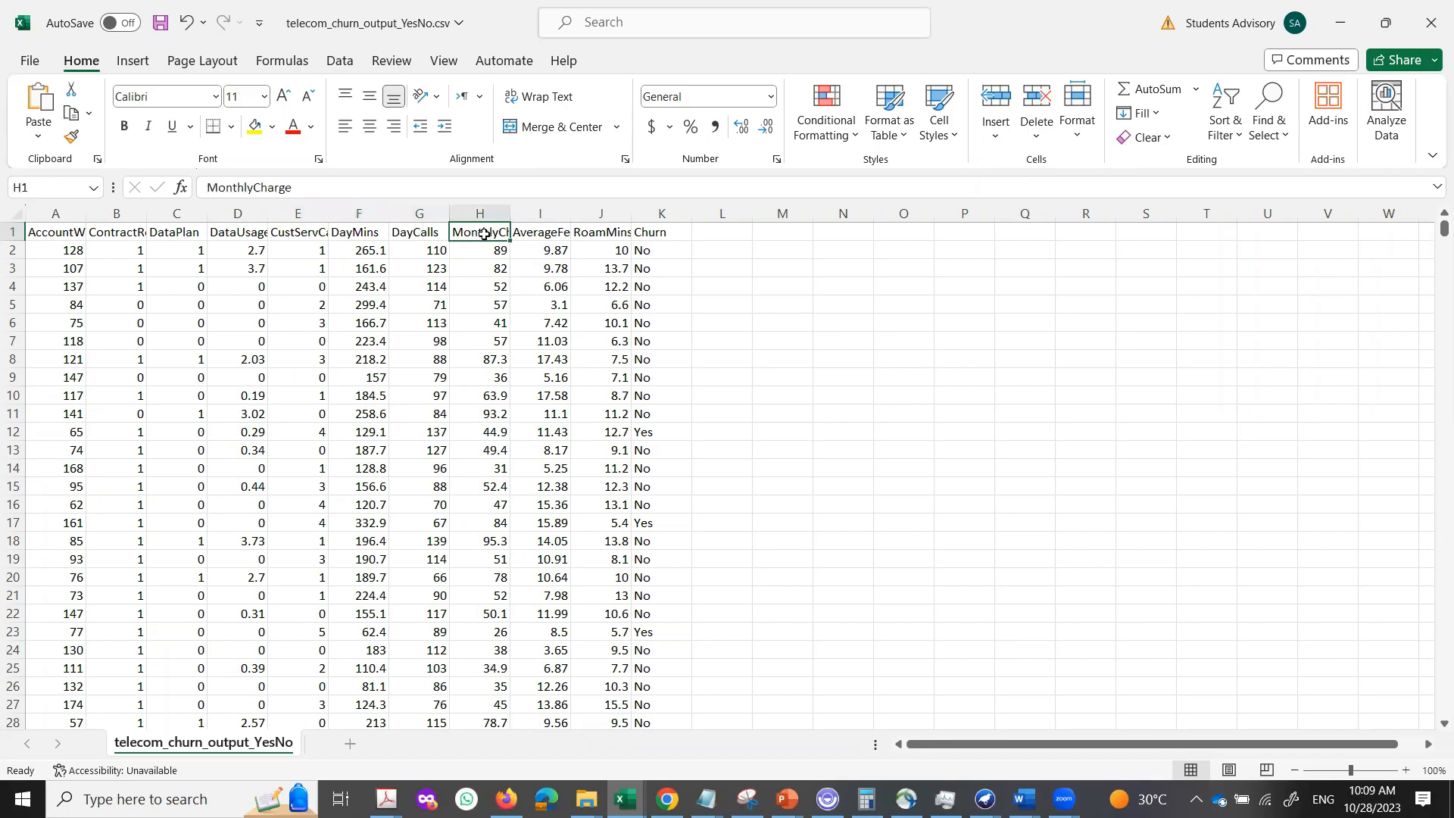
pyautogui.click(526, 232)
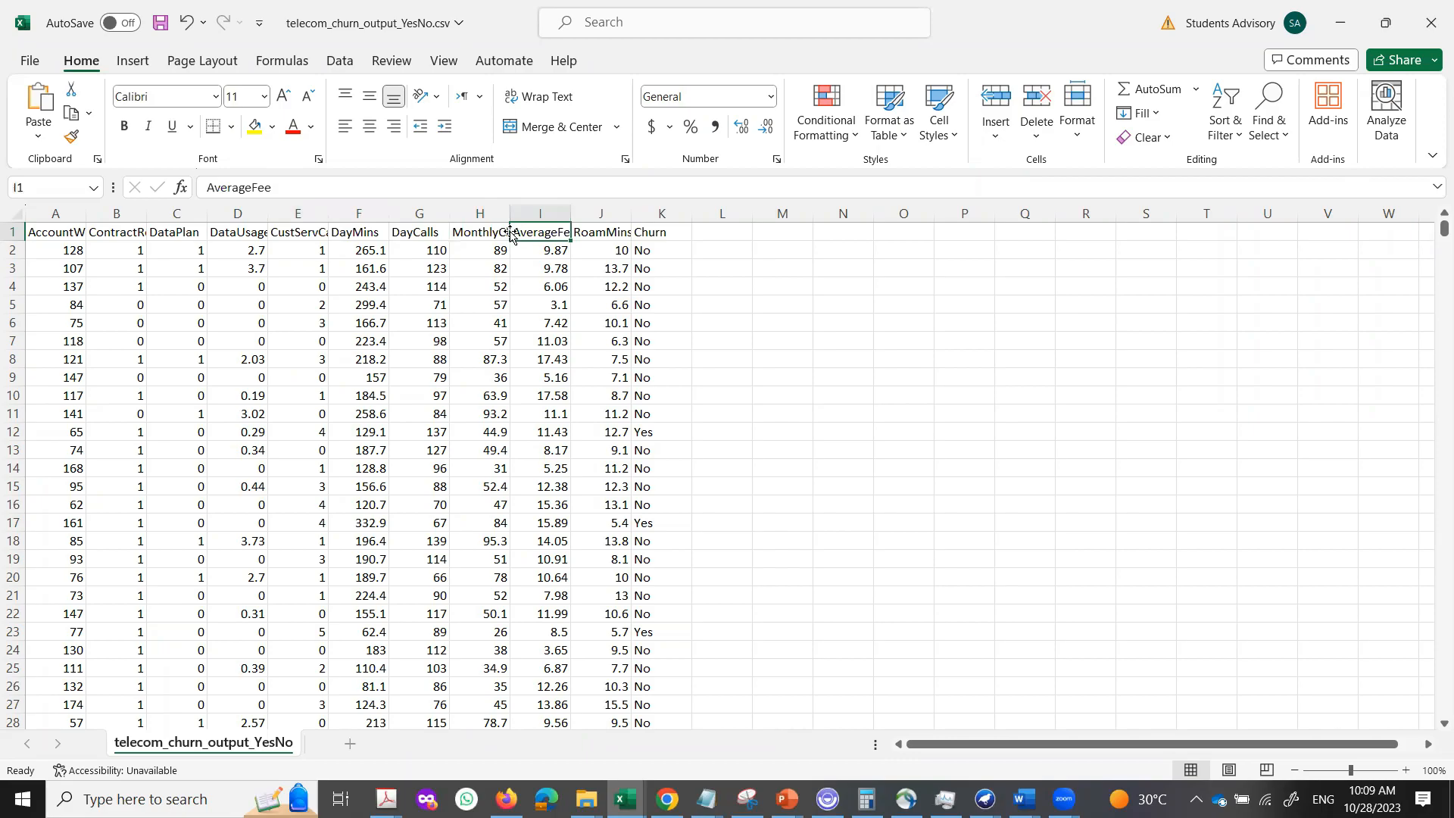
pyautogui.click(597, 232)
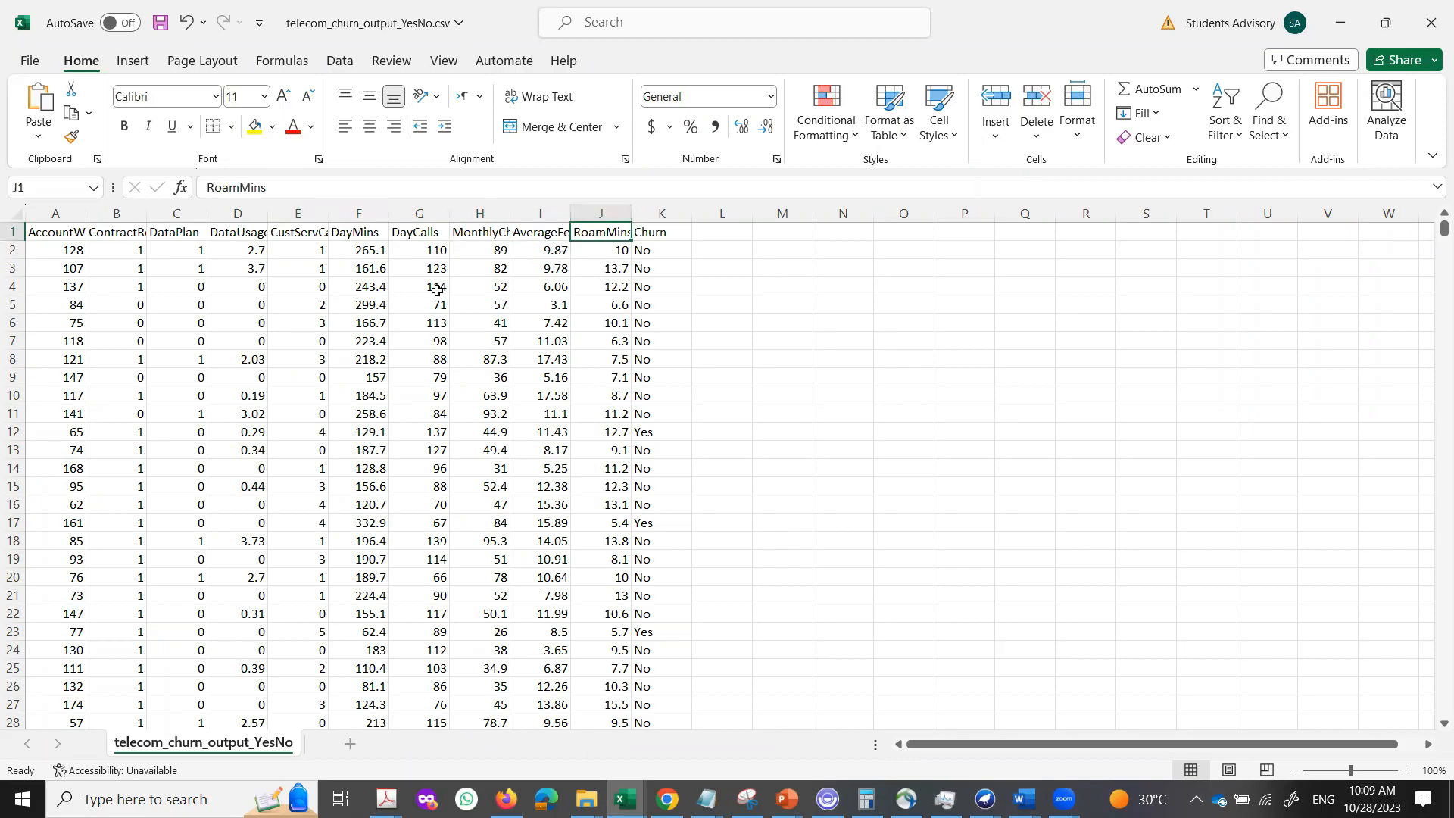
pyautogui.click(654, 231)
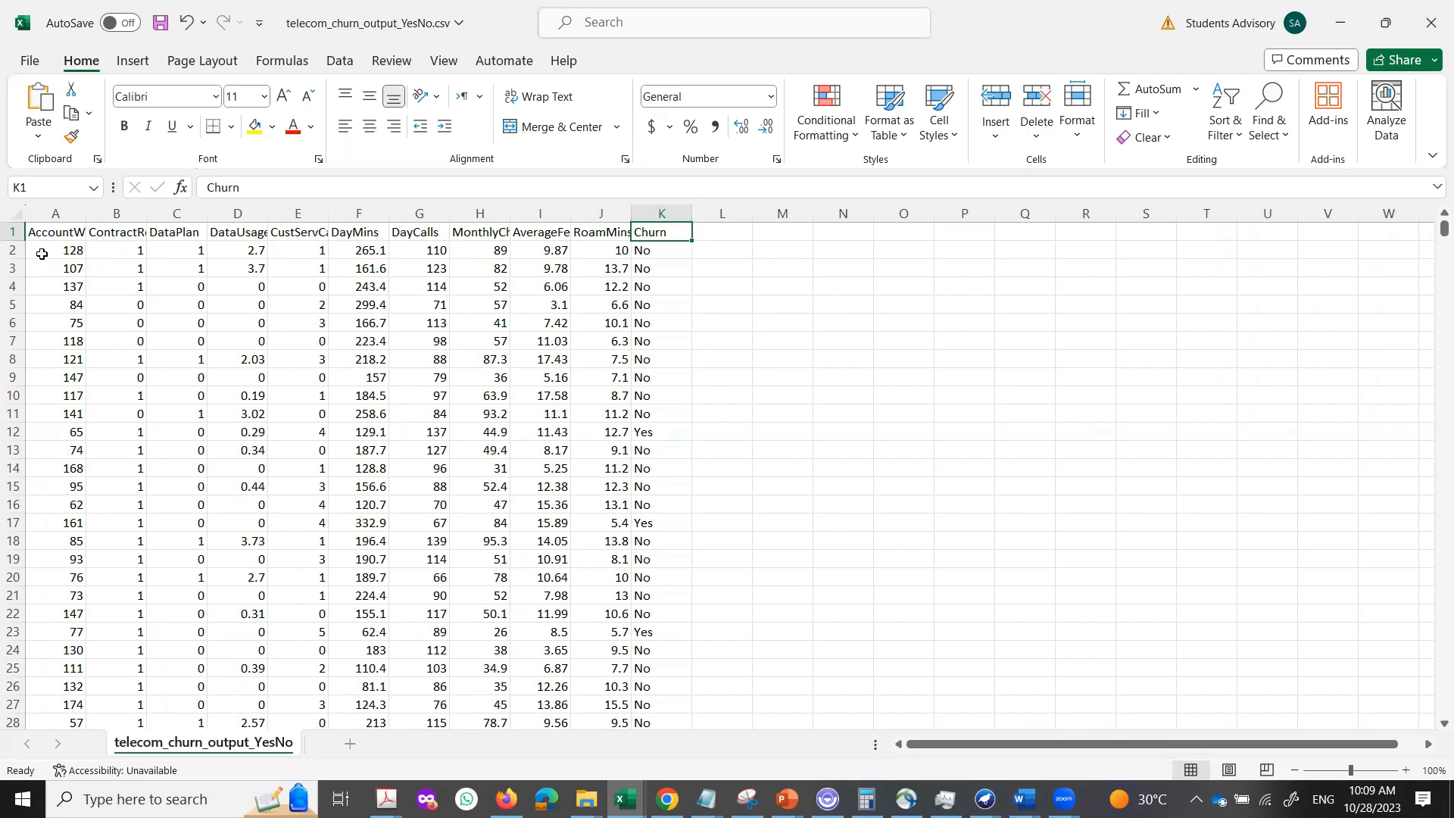
# Step: Highlight the header row A1:K1 and the first two records in A2:K3 to examine the churn dataset's structure
pyautogui.moveTo(51, 234); pyautogui.dragTo(658, 232)
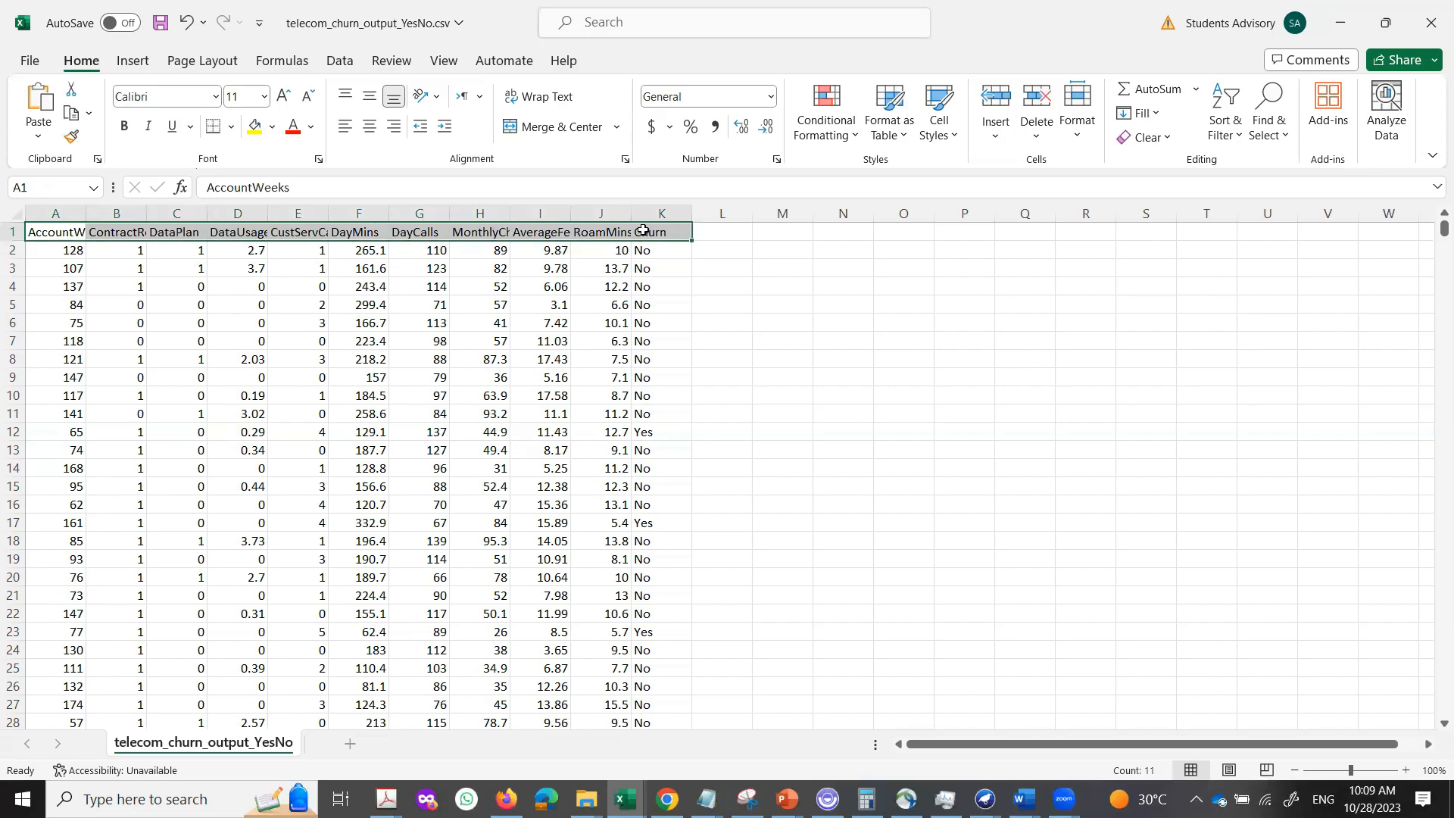
pyautogui.click(379, 251)
pyautogui.moveTo(45, 255); pyautogui.dragTo(670, 265)
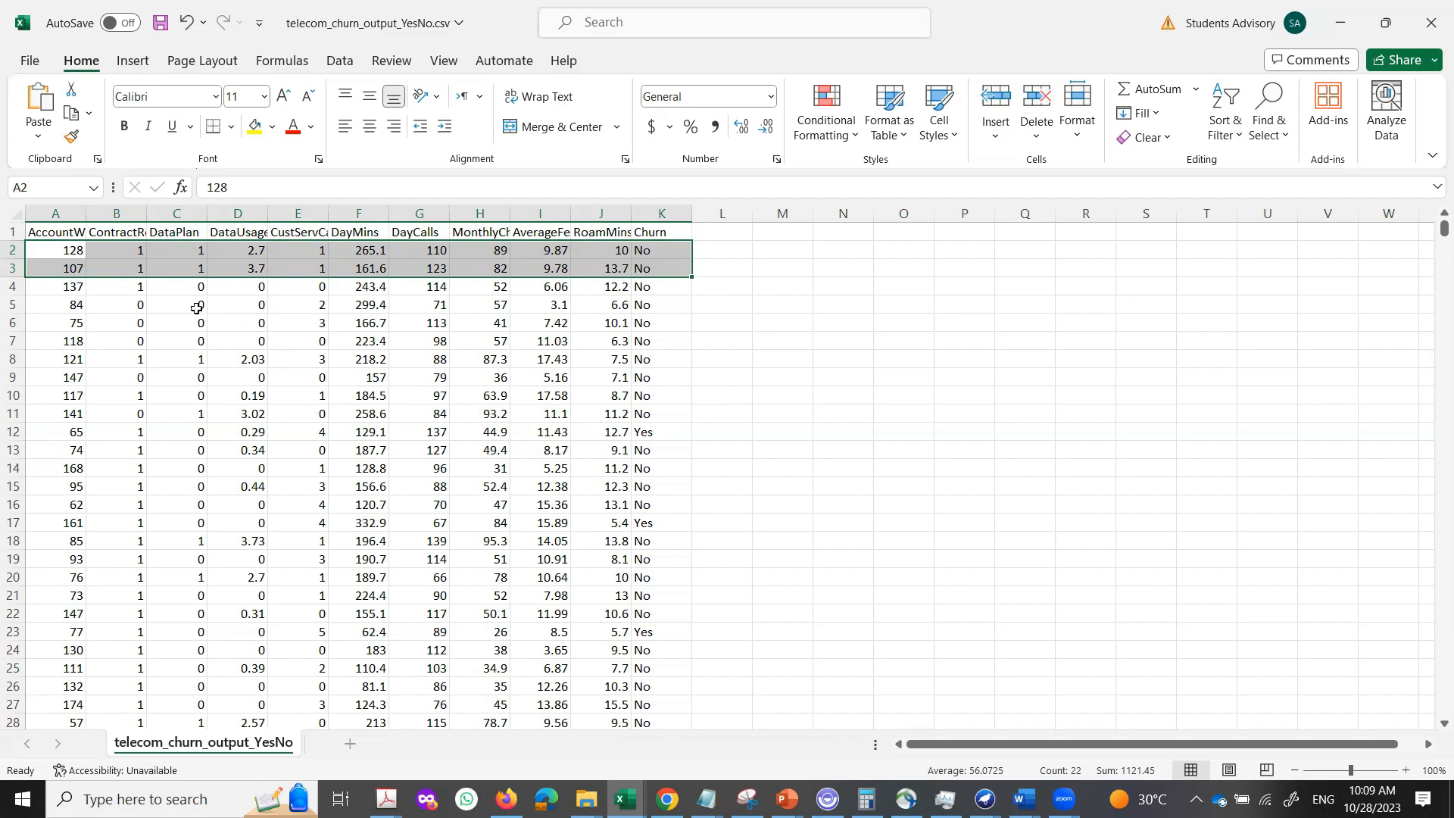
pyautogui.click(154, 287)
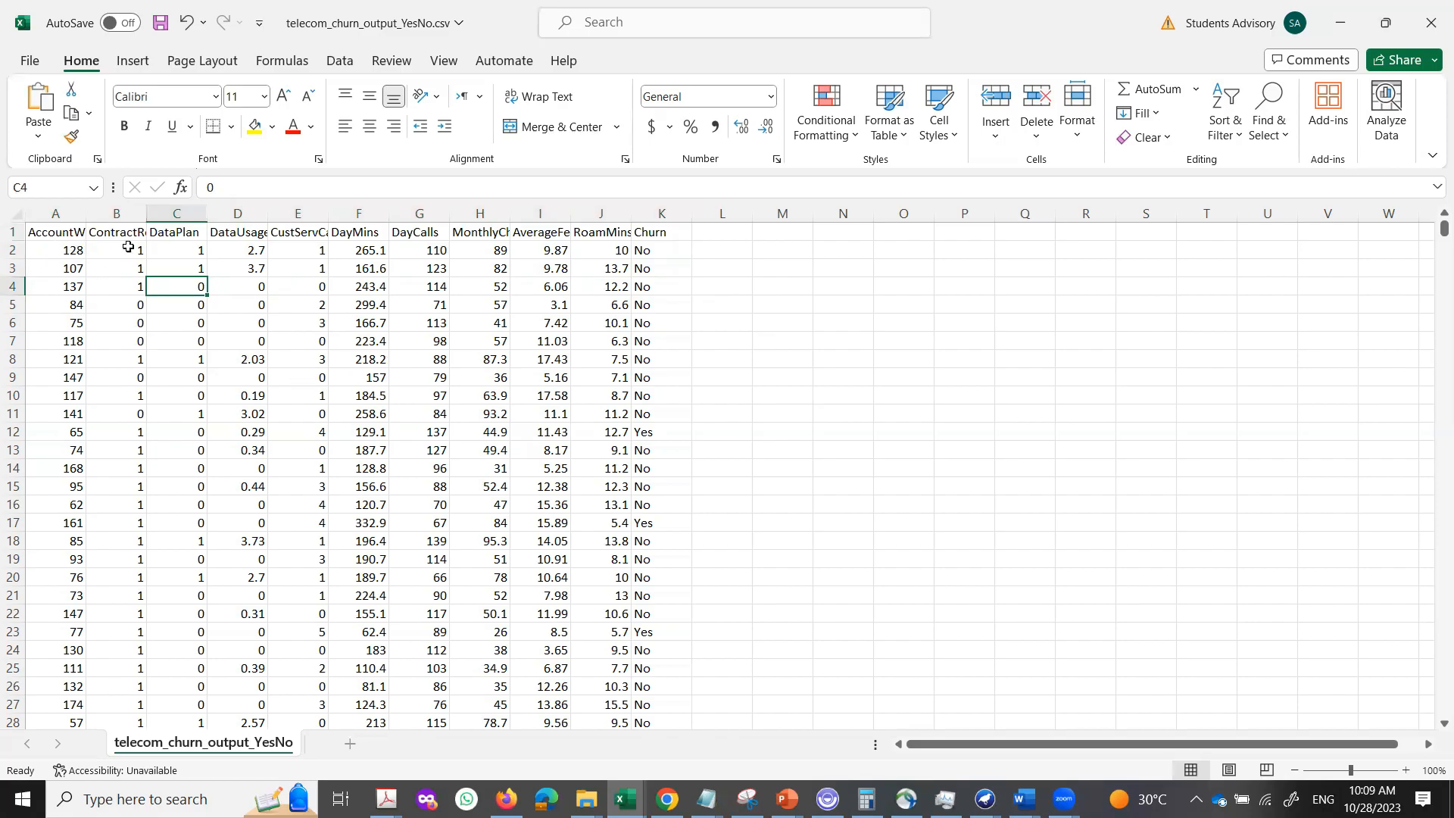
# Step: Examine the Yes/No values in the Churn column across the telecom churn records
pyautogui.click(653, 234)
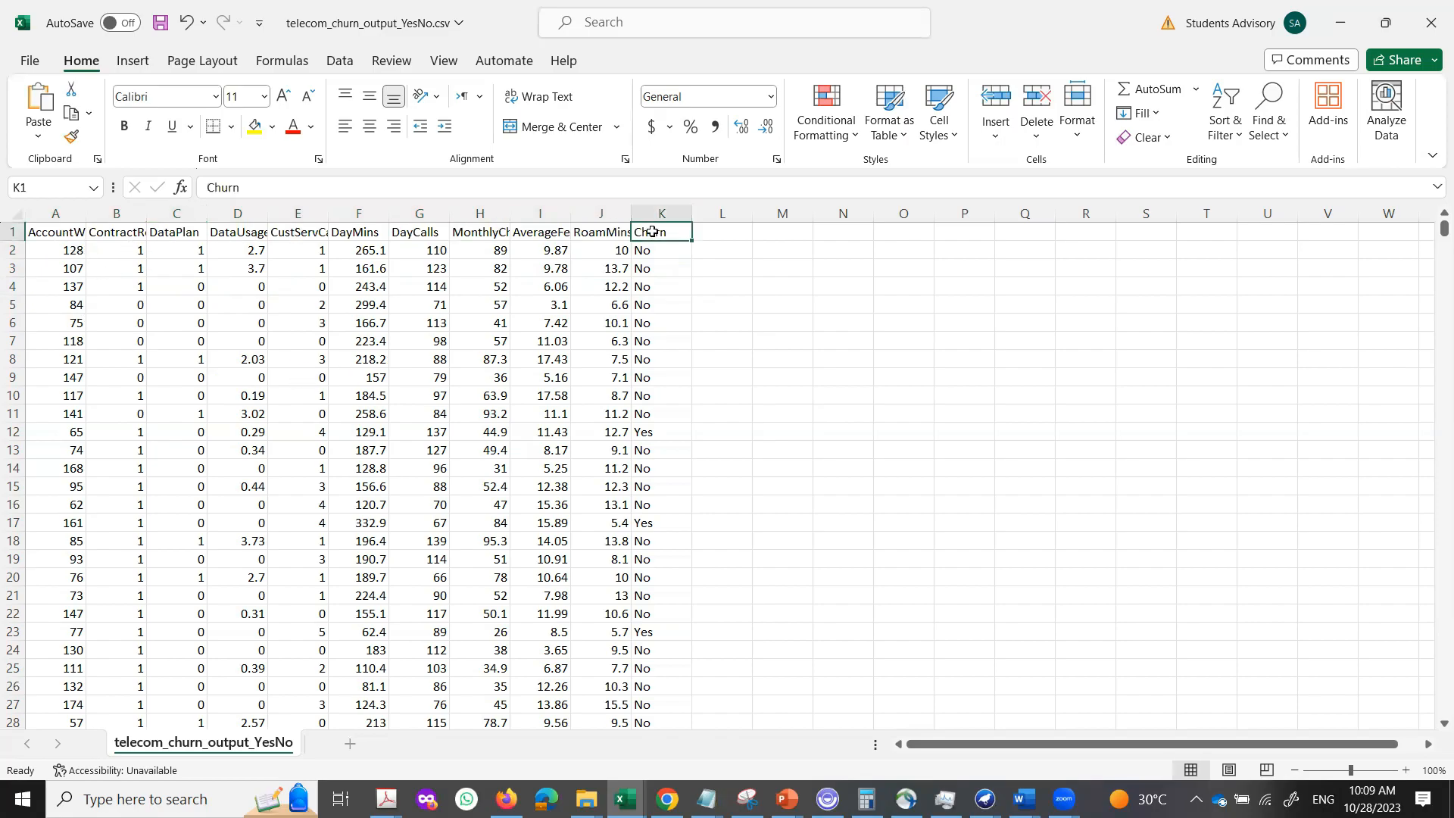
pyautogui.click(645, 257)
pyautogui.moveTo(630, 328); pyautogui.dragTo(633, 343)
pyautogui.click(648, 376)
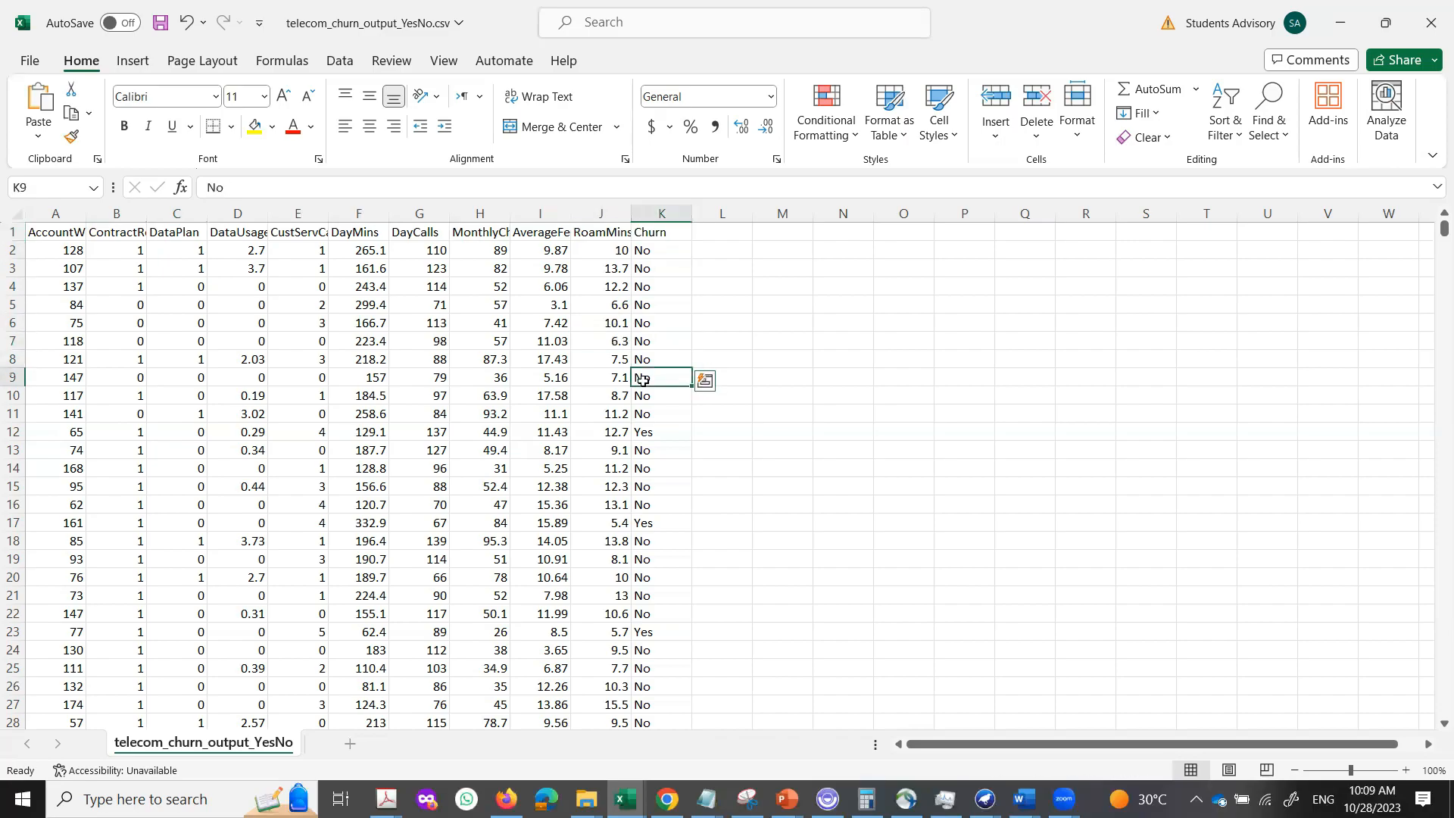
pyautogui.scroll(-16, 666, 455)
pyautogui.scroll(-16, 678, 490)
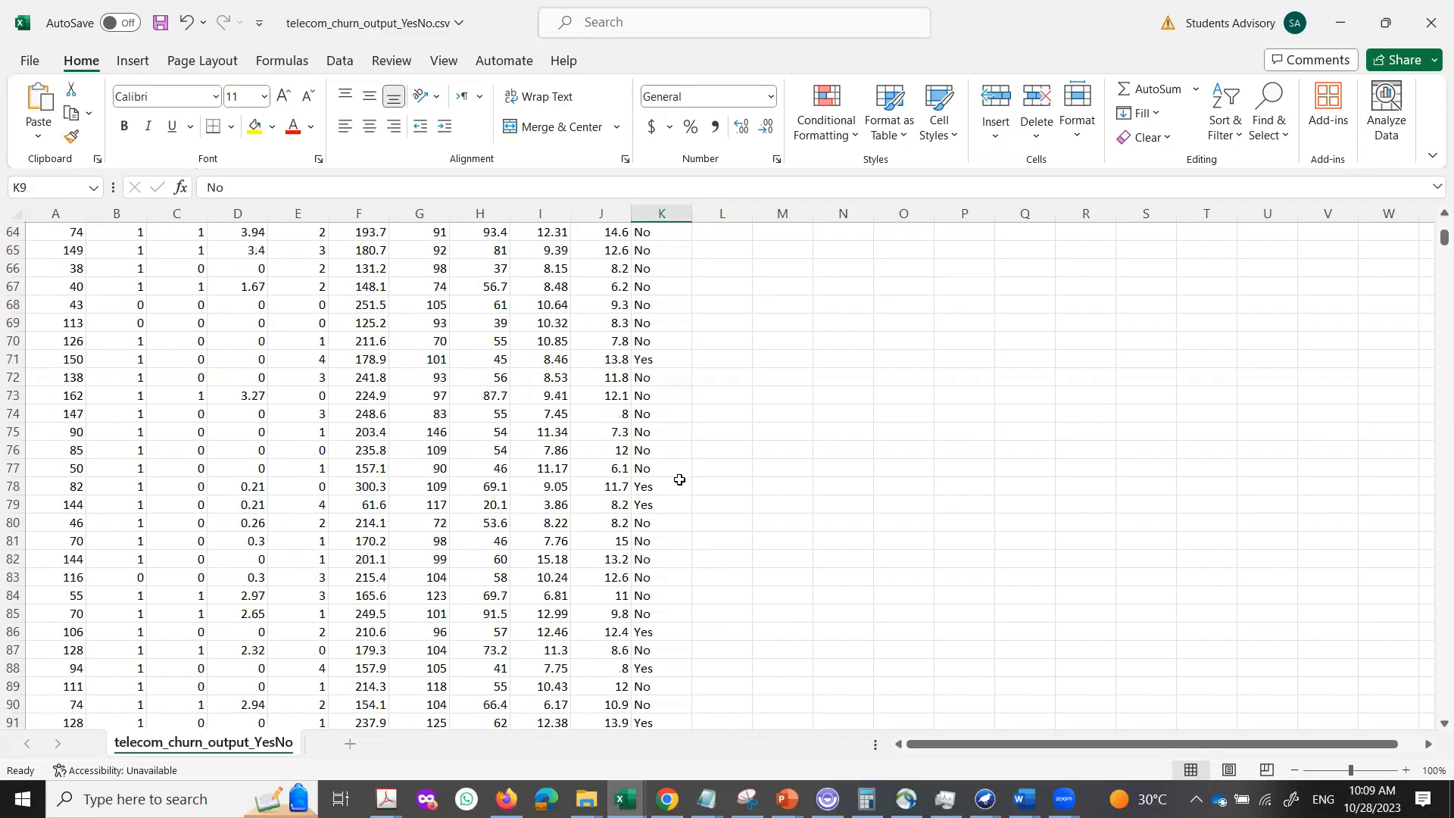
pyautogui.scroll(20, 673, 490)
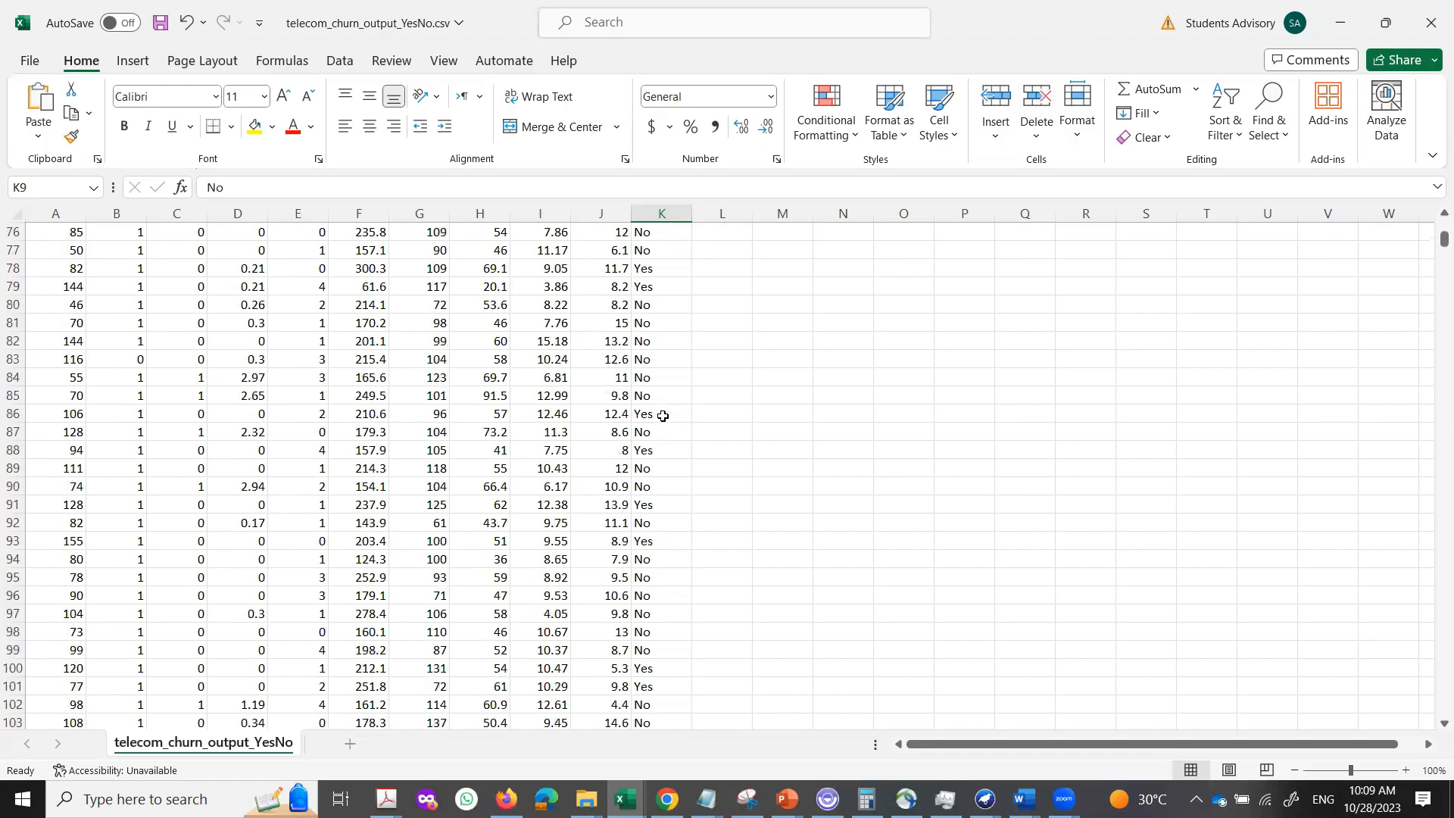
pyautogui.scroll(2, 663, 369)
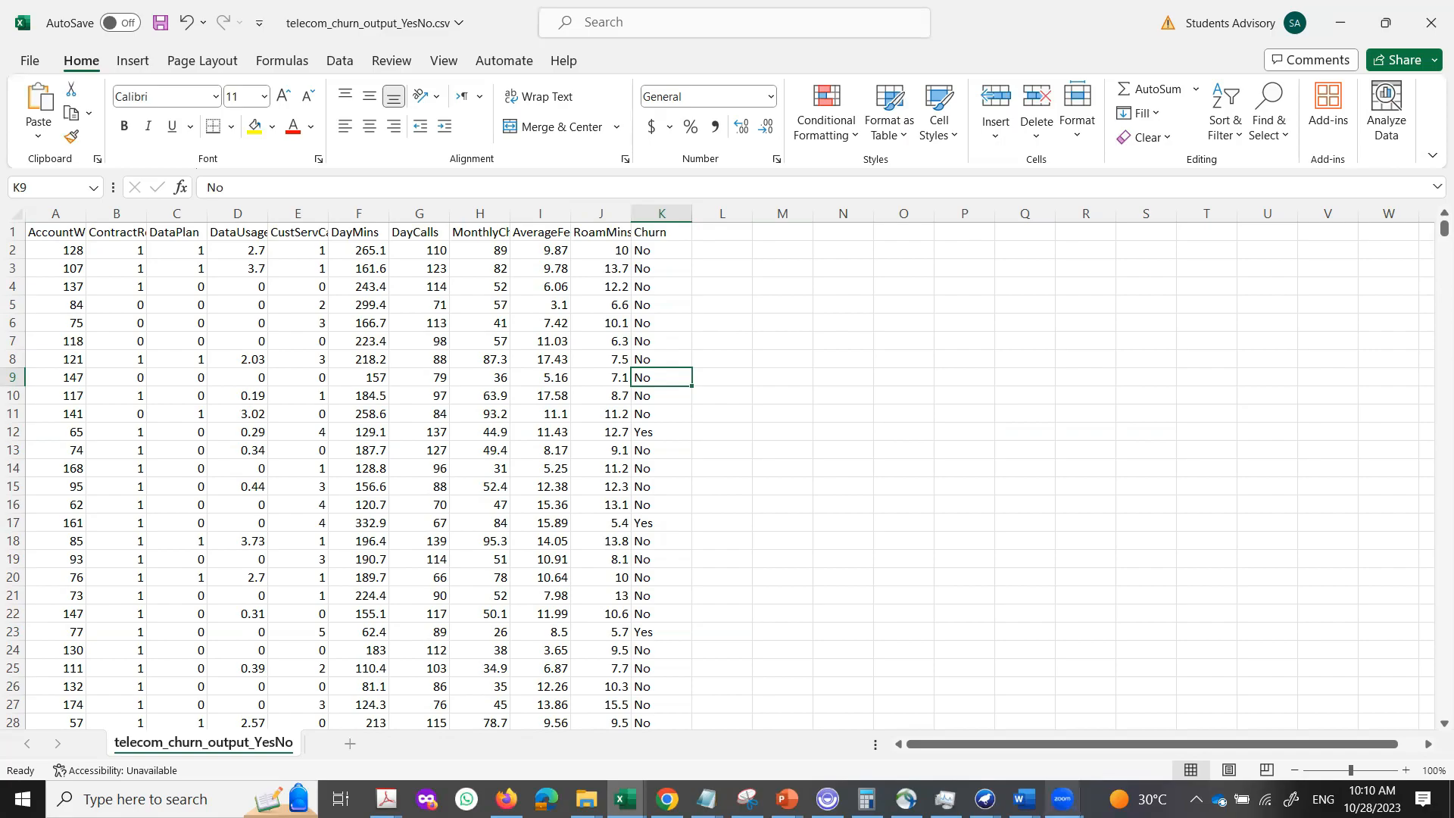
# Step: Switch to Weka Explorer and load the telecom_churn_output_YesNo.csv dataset
pyautogui.moveTo(984, 799)
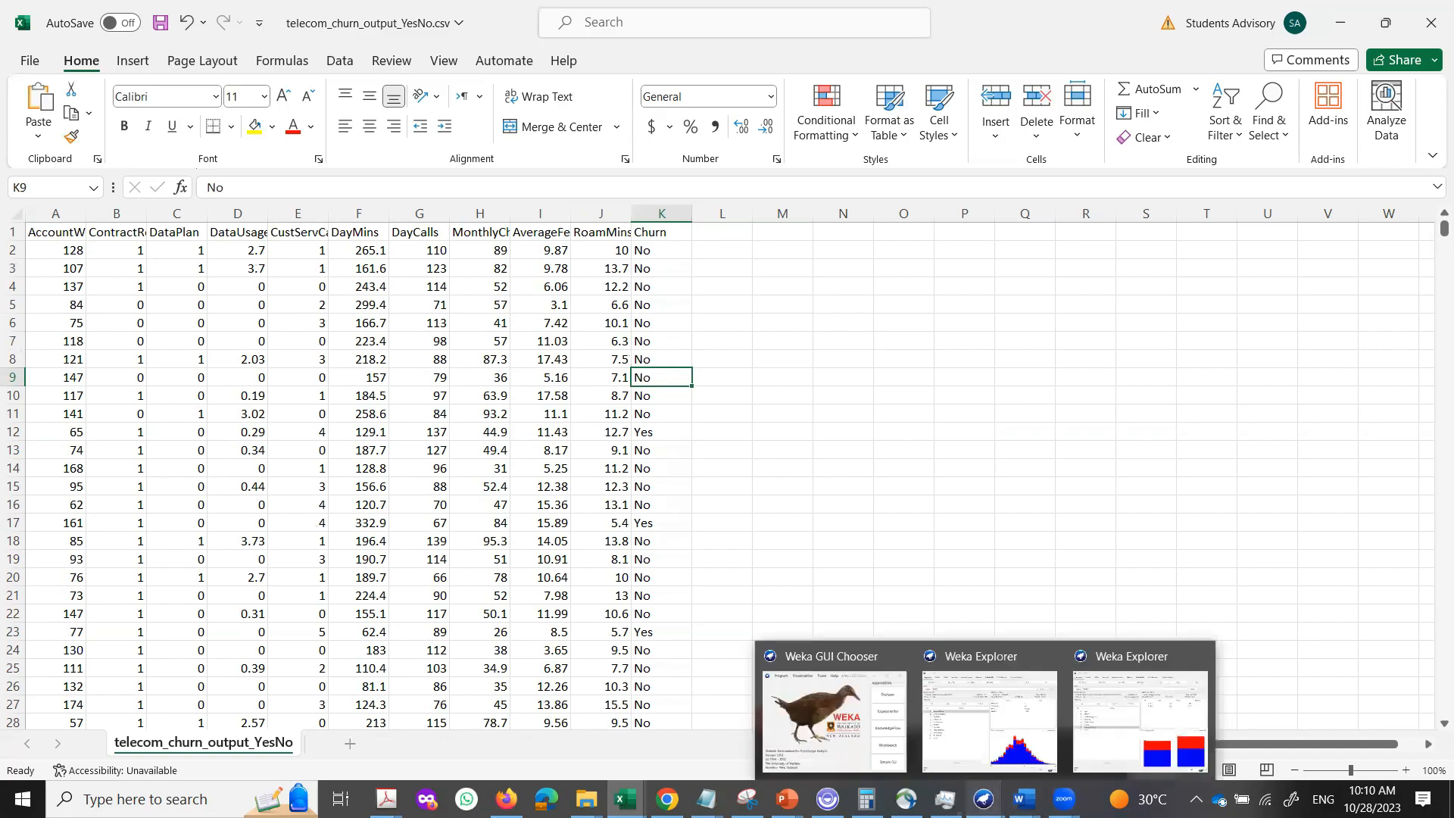
pyautogui.click(981, 740)
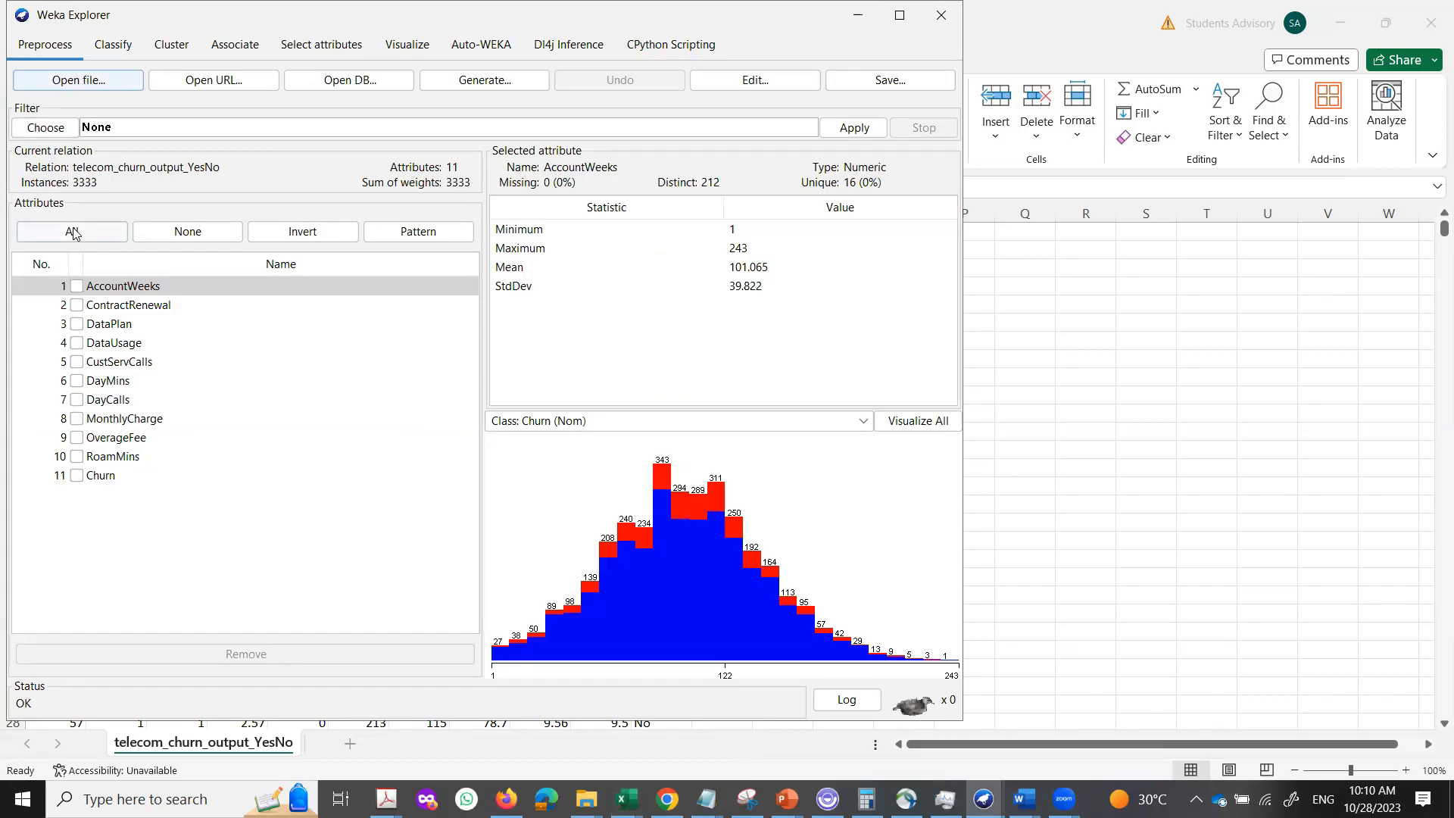
pyautogui.click(104, 88)
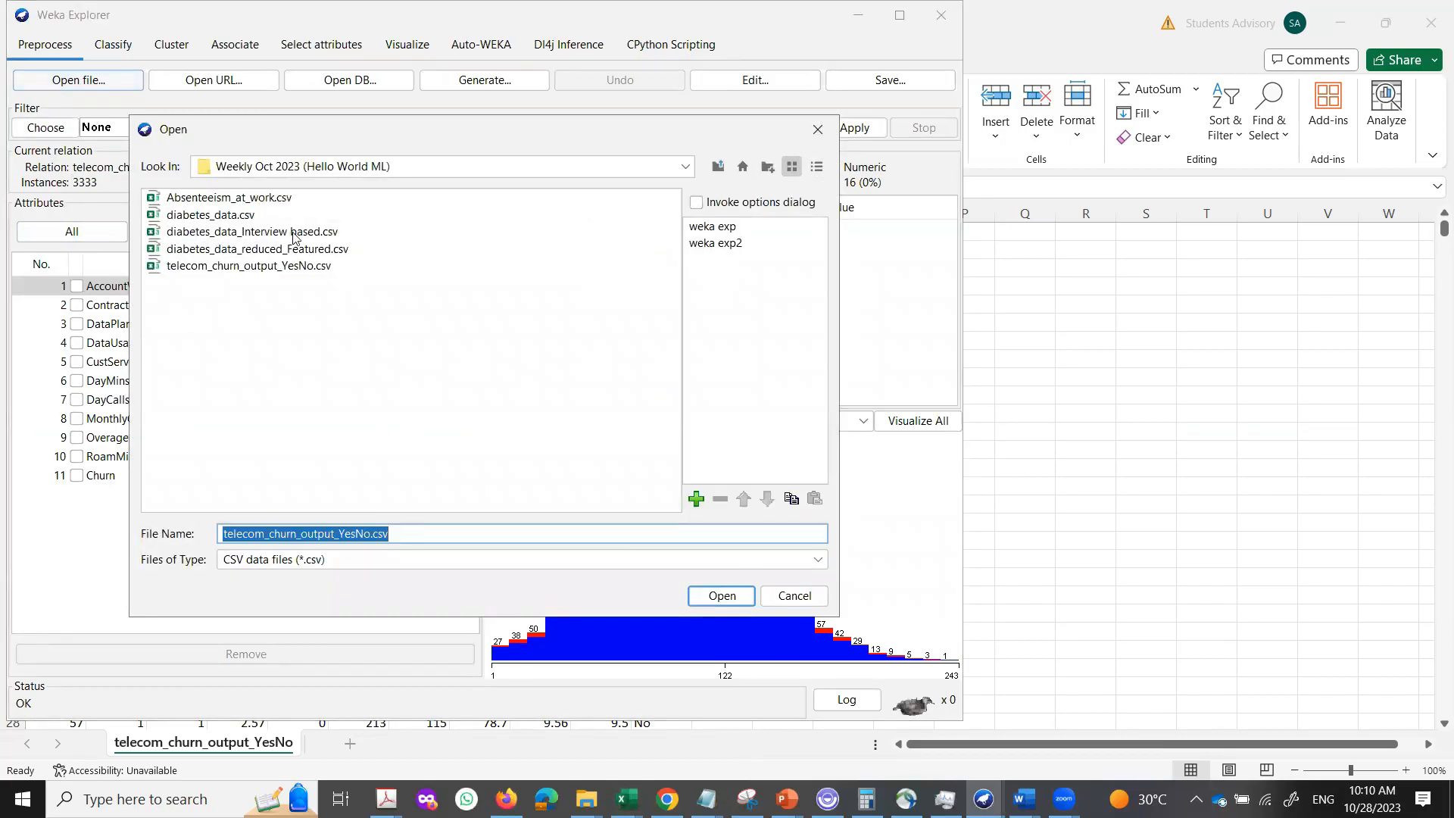
pyautogui.click(268, 266)
pyautogui.click(722, 596)
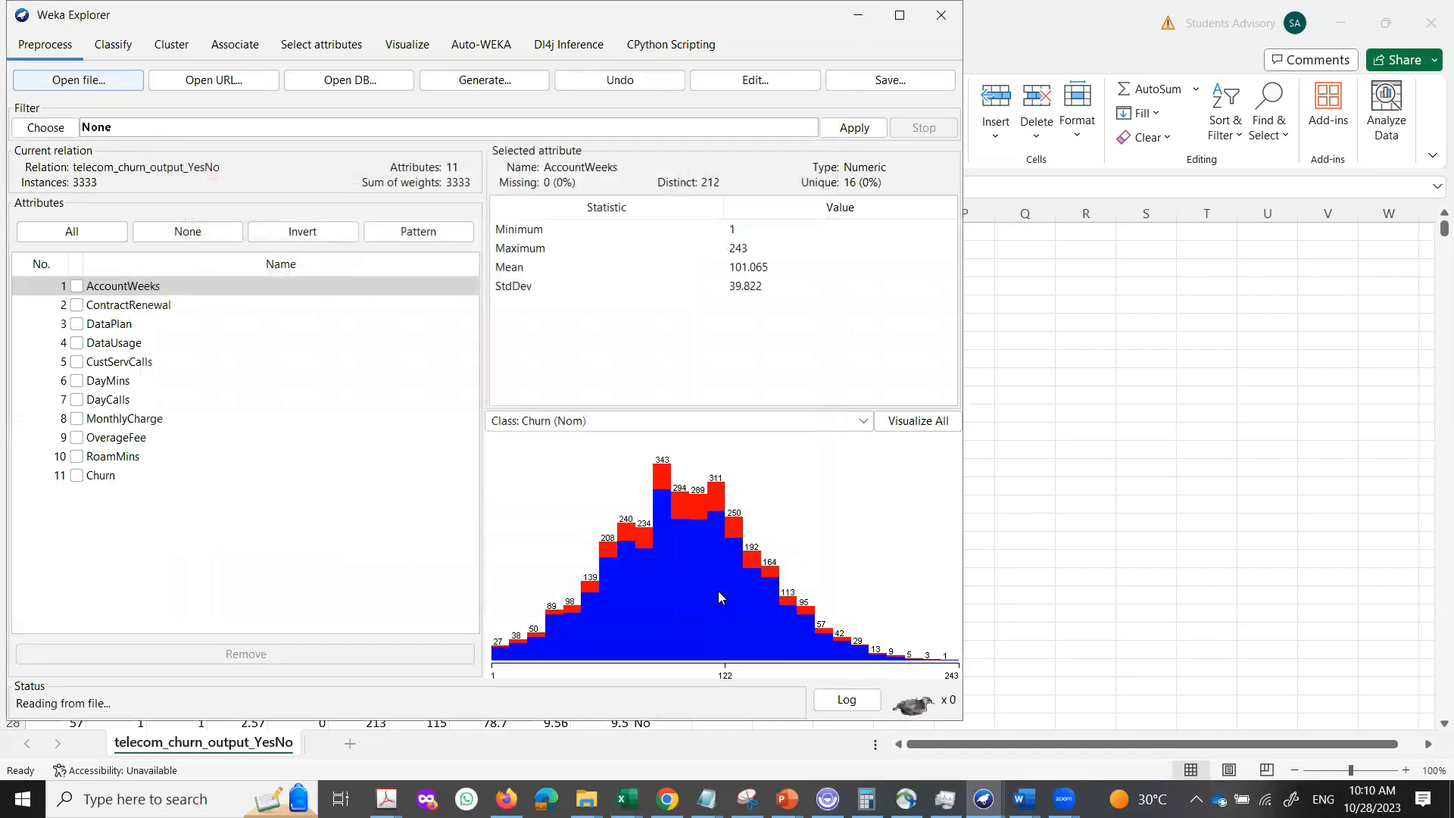
# Step: Inspect the churn dataset's first attributes one by one, from AccountWeeks to DataPlan
pyautogui.click(102, 291)
pyautogui.press('Down')
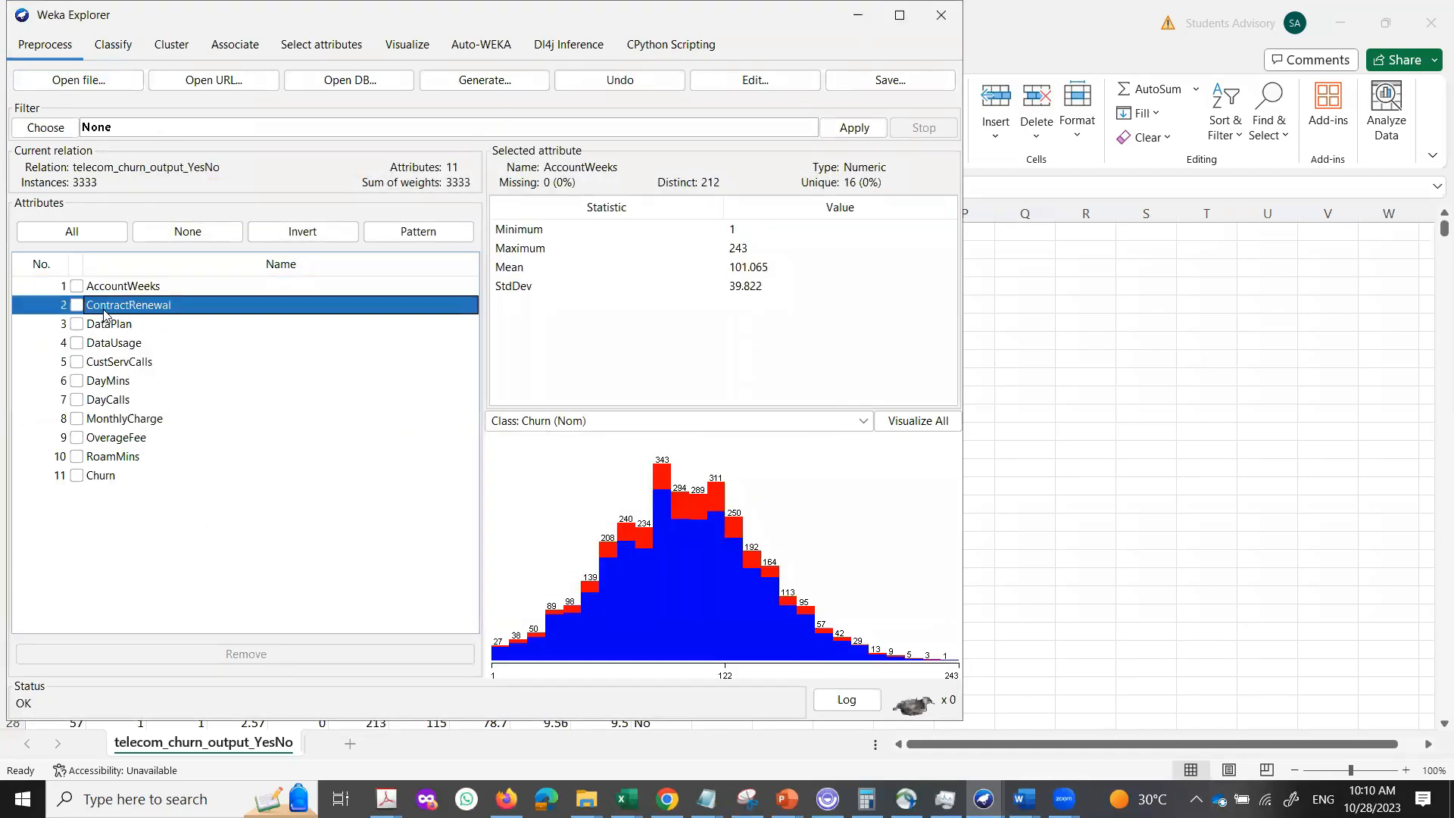
pyautogui.press('Down')
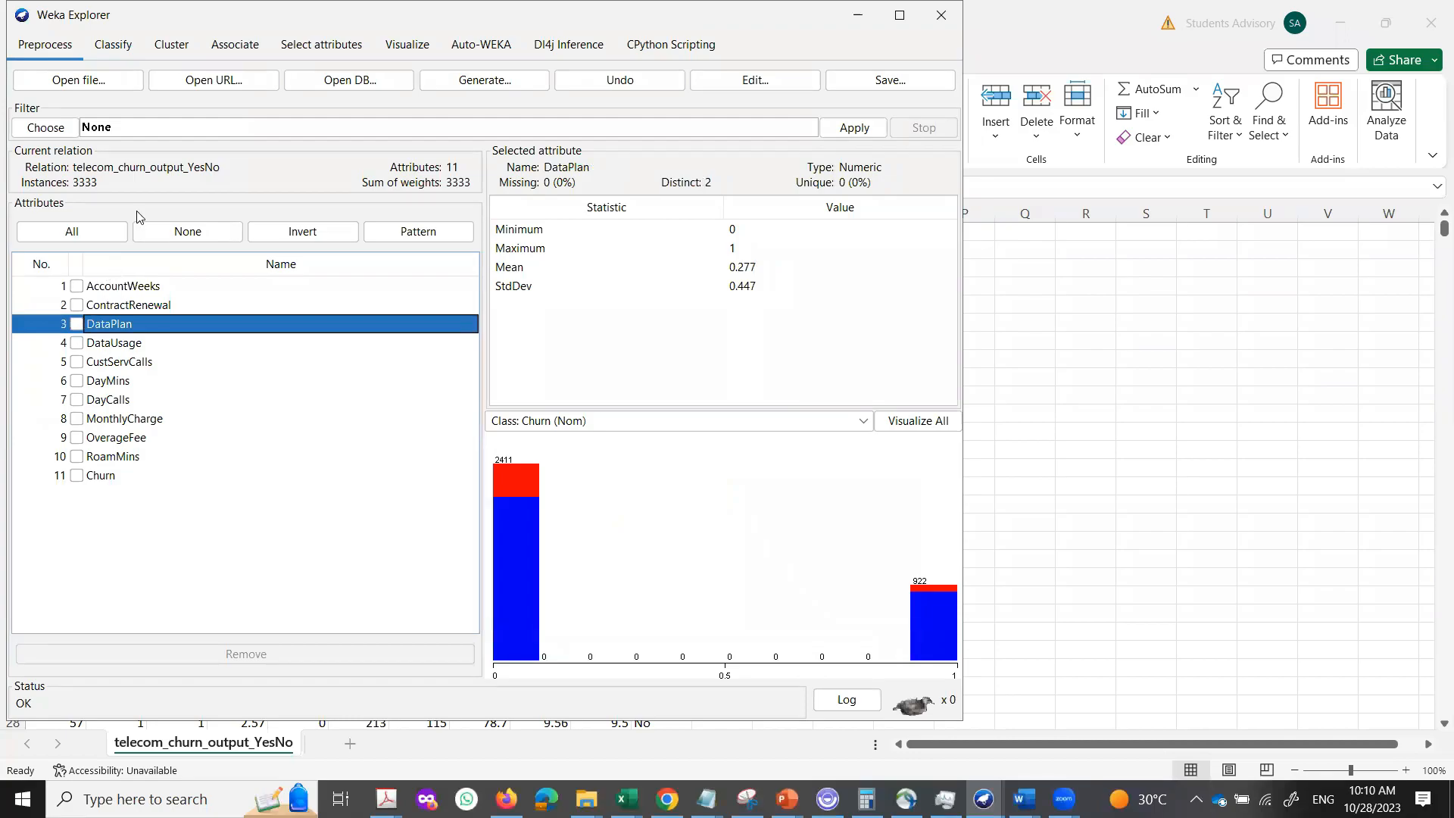
# Step: Run the IBk classifier with K = 1 on the Churn class using 10-fold cross-validation
pyautogui.click(113, 45)
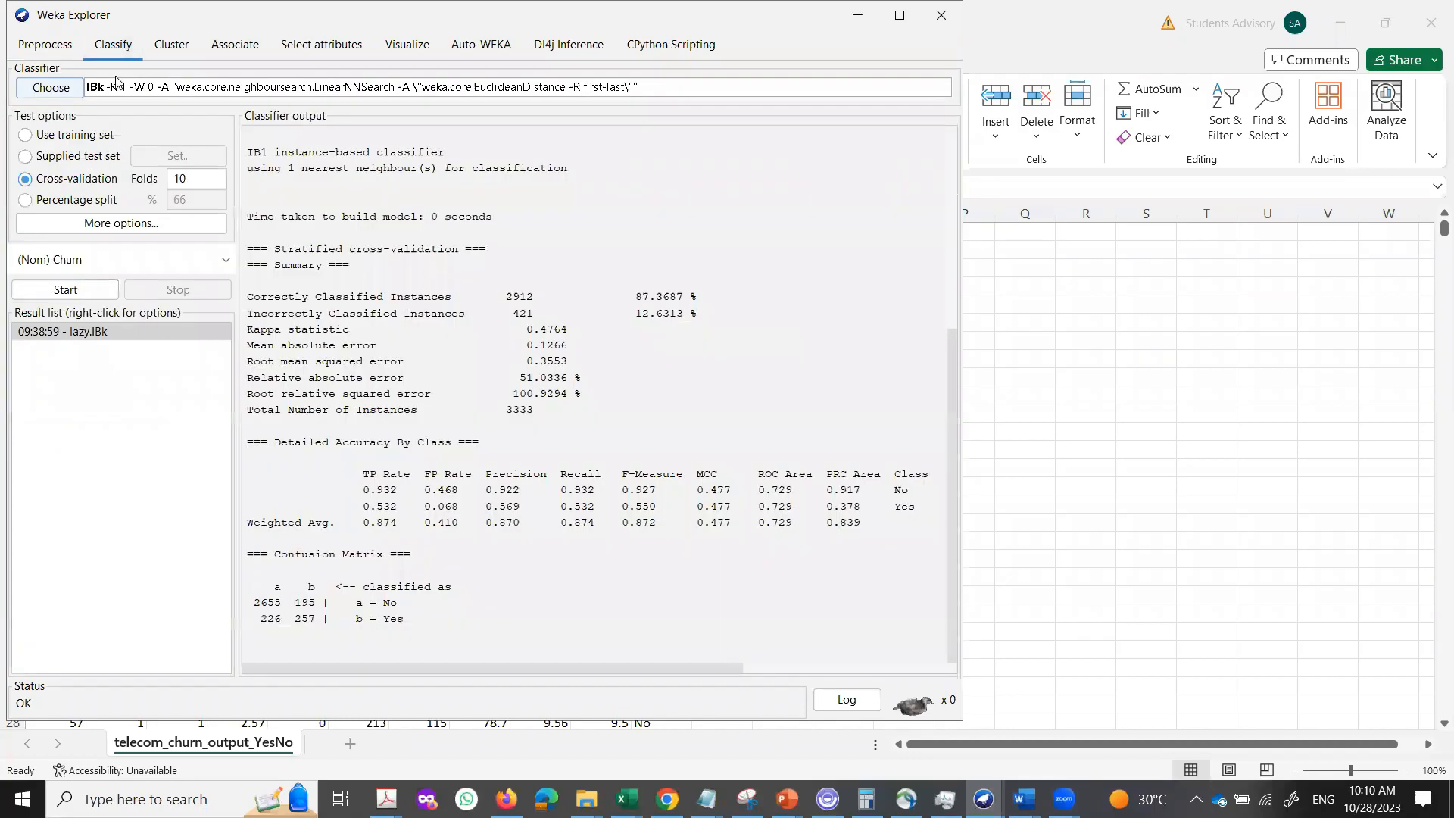
pyautogui.click(51, 86)
pyautogui.click(91, 184)
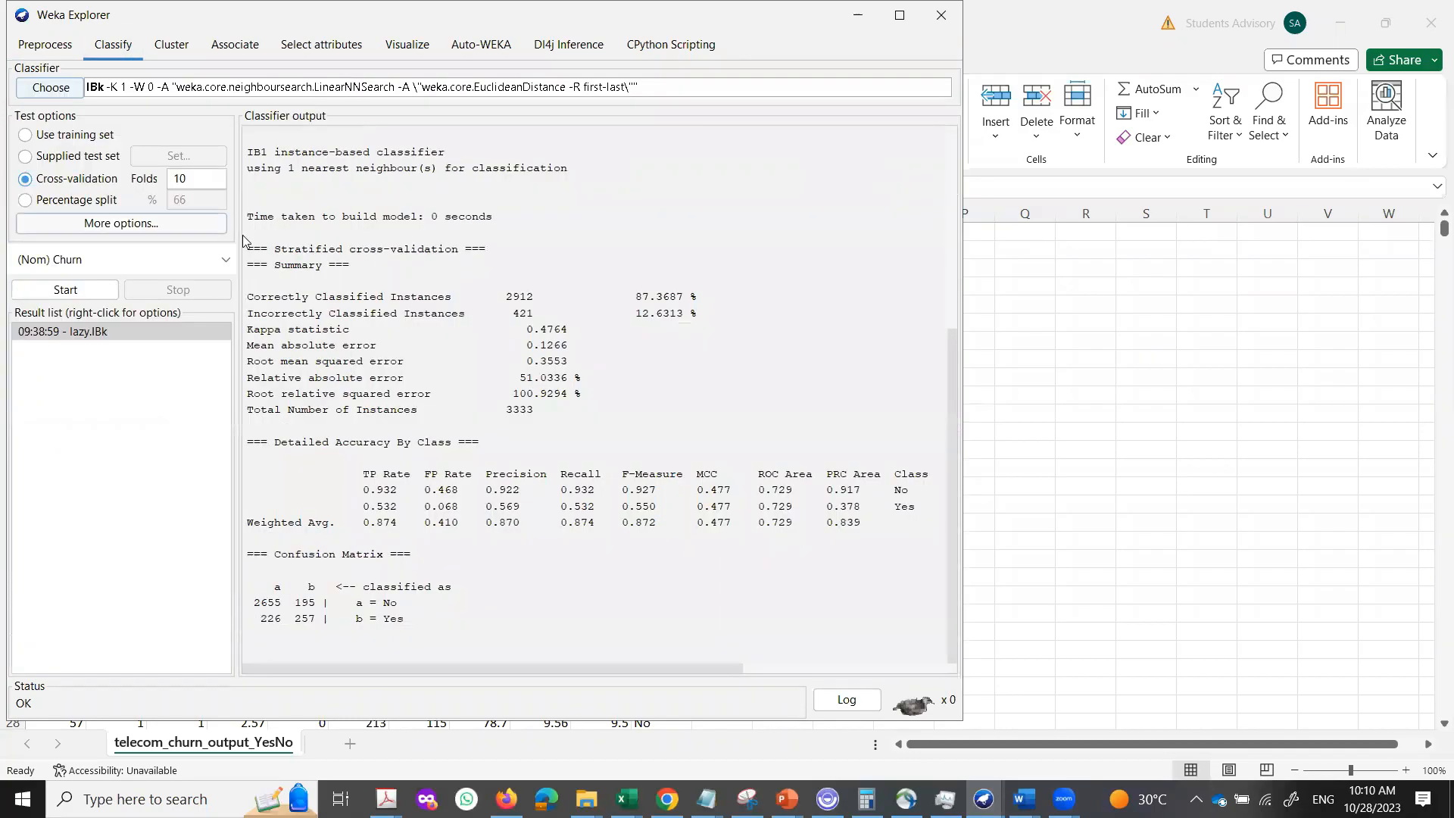
pyautogui.click(66, 290)
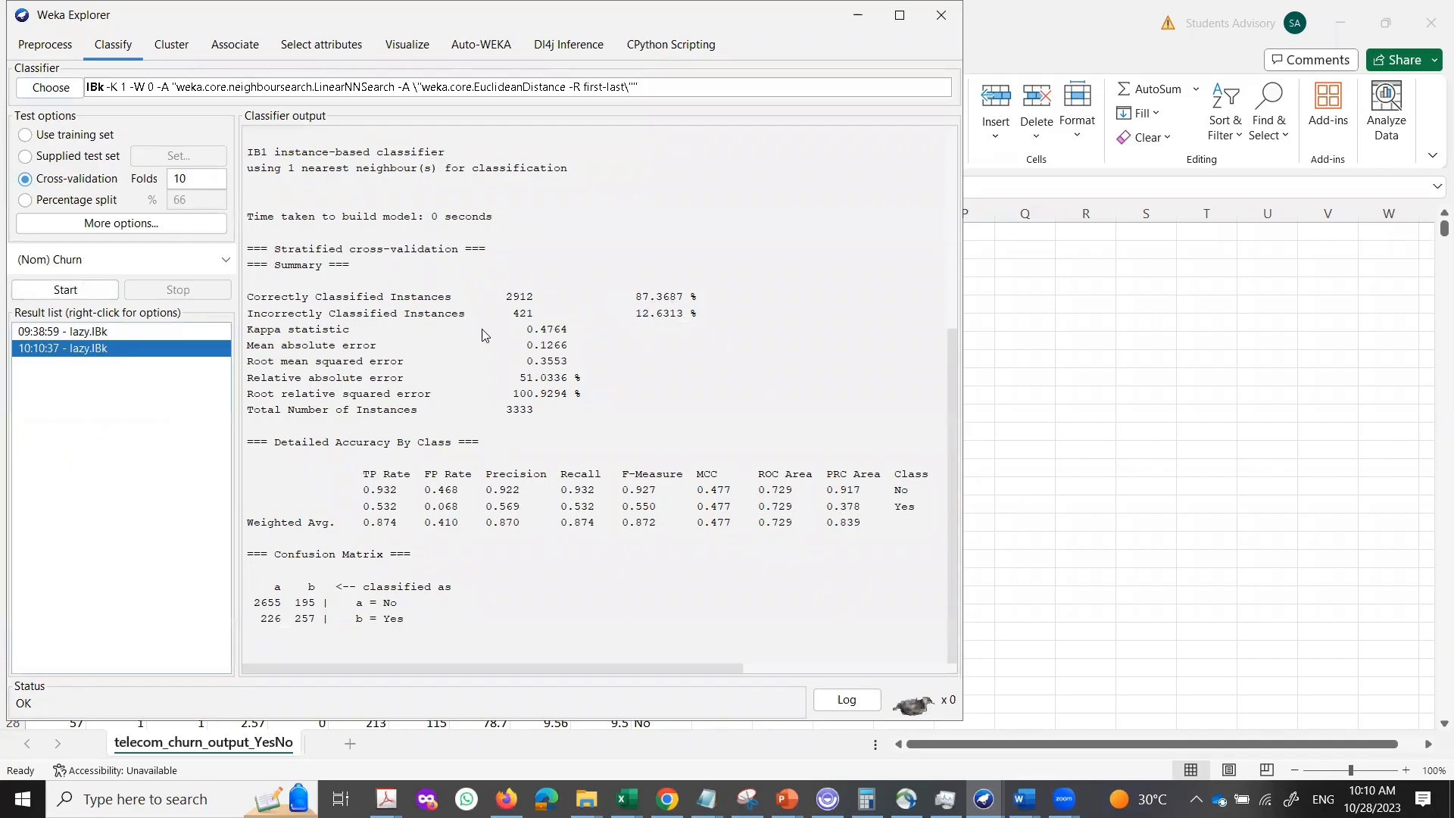
# Step: Set the IBk classifier's KNN to 3 and run the classification on the churn data
pyautogui.click(387, 93)
pyautogui.doubleClick(451, 274)
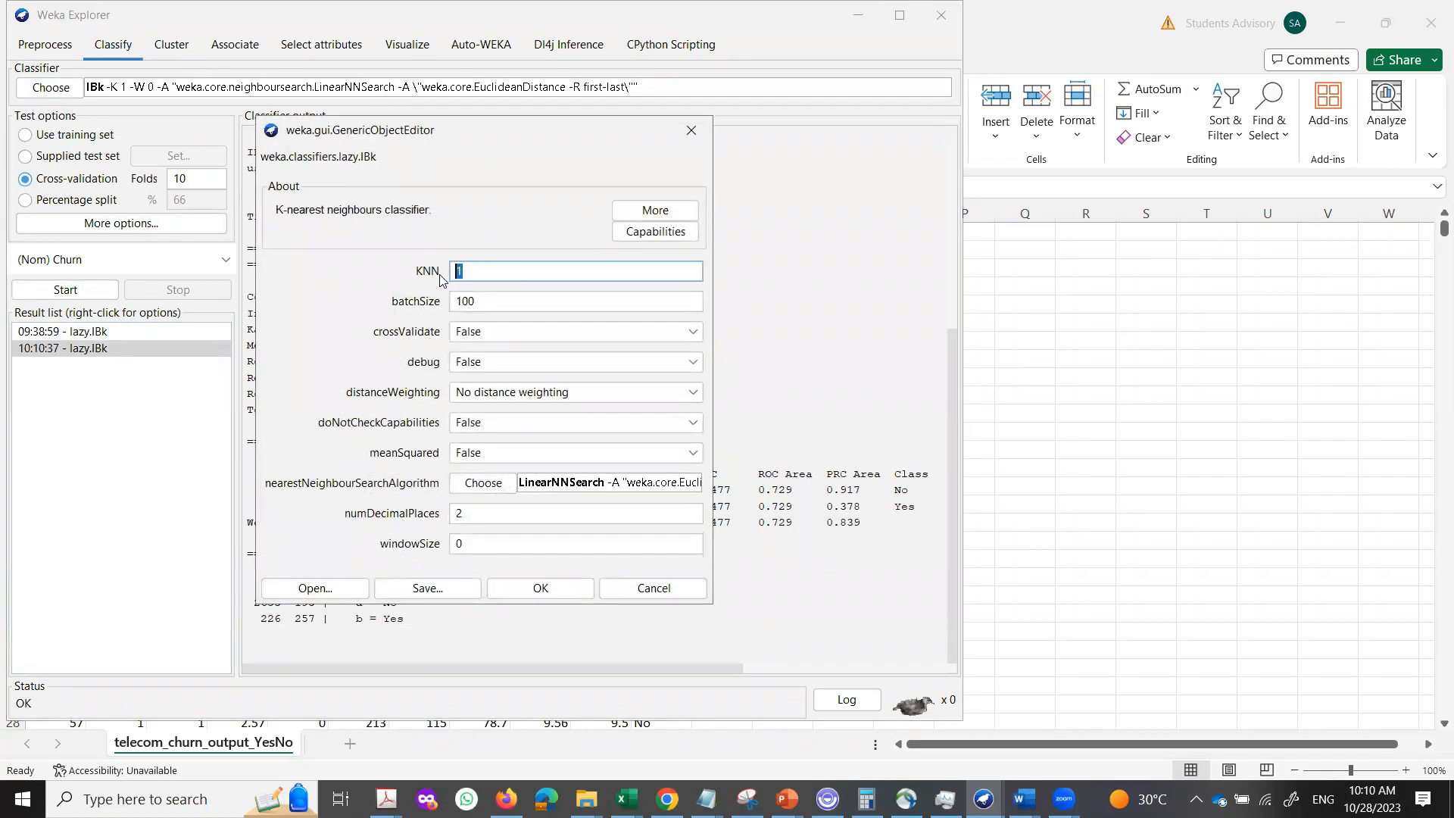
pyautogui.write('3')
pyautogui.click(527, 589)
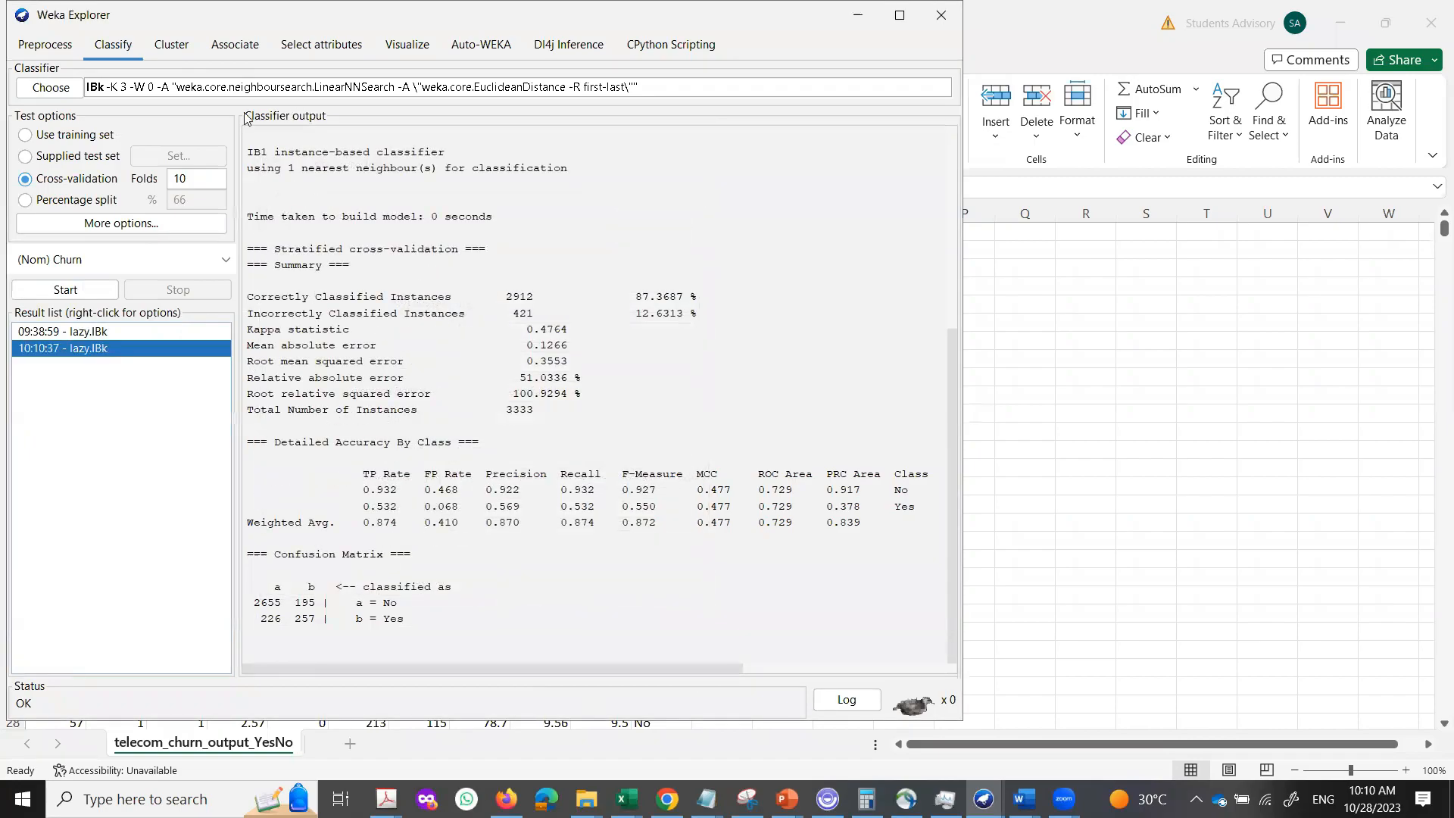
pyautogui.click(82, 291)
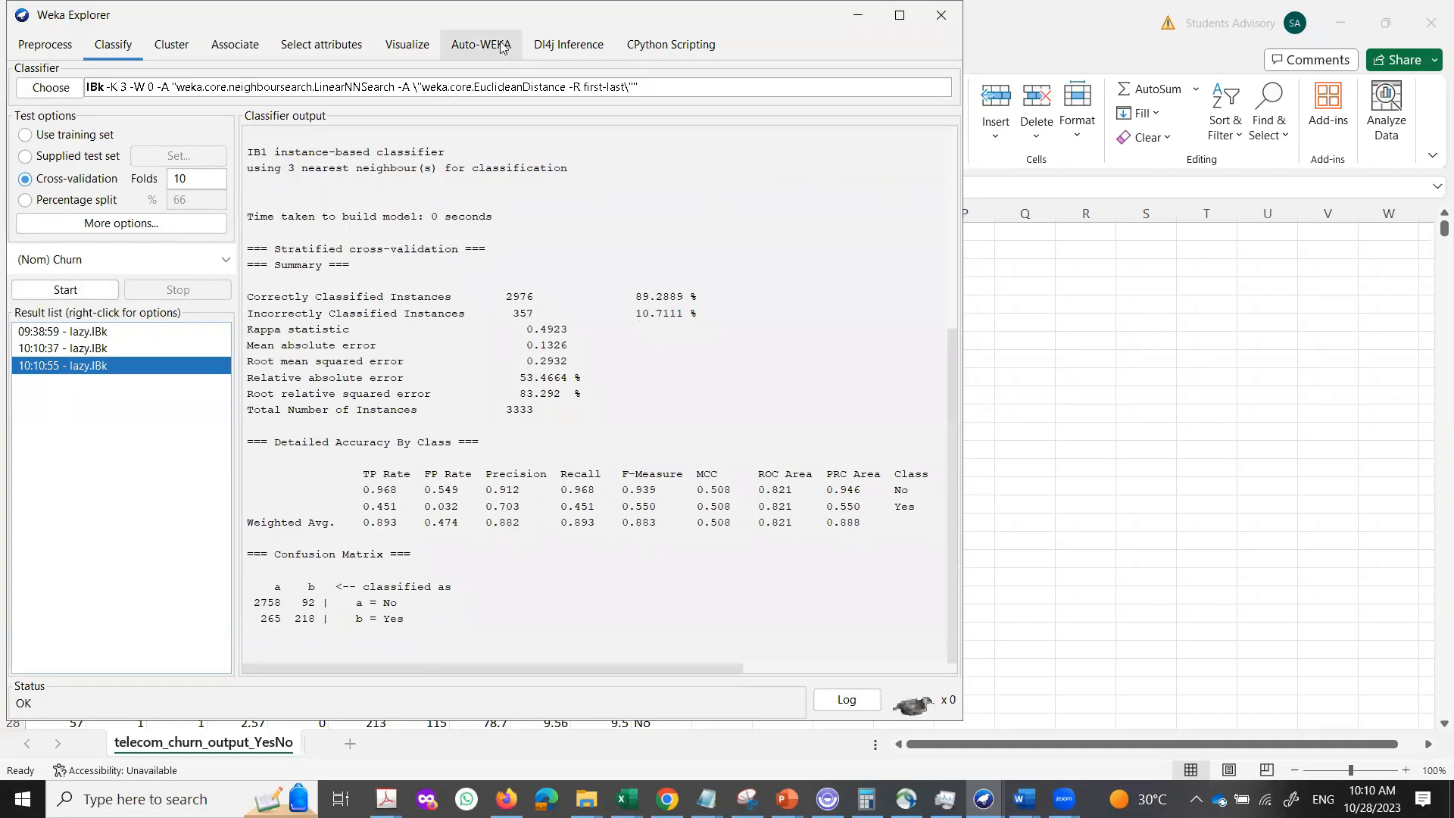
# Step: Set the IBk classifier's KNN to 5 and rerun the churn classification
pyautogui.click(469, 90)
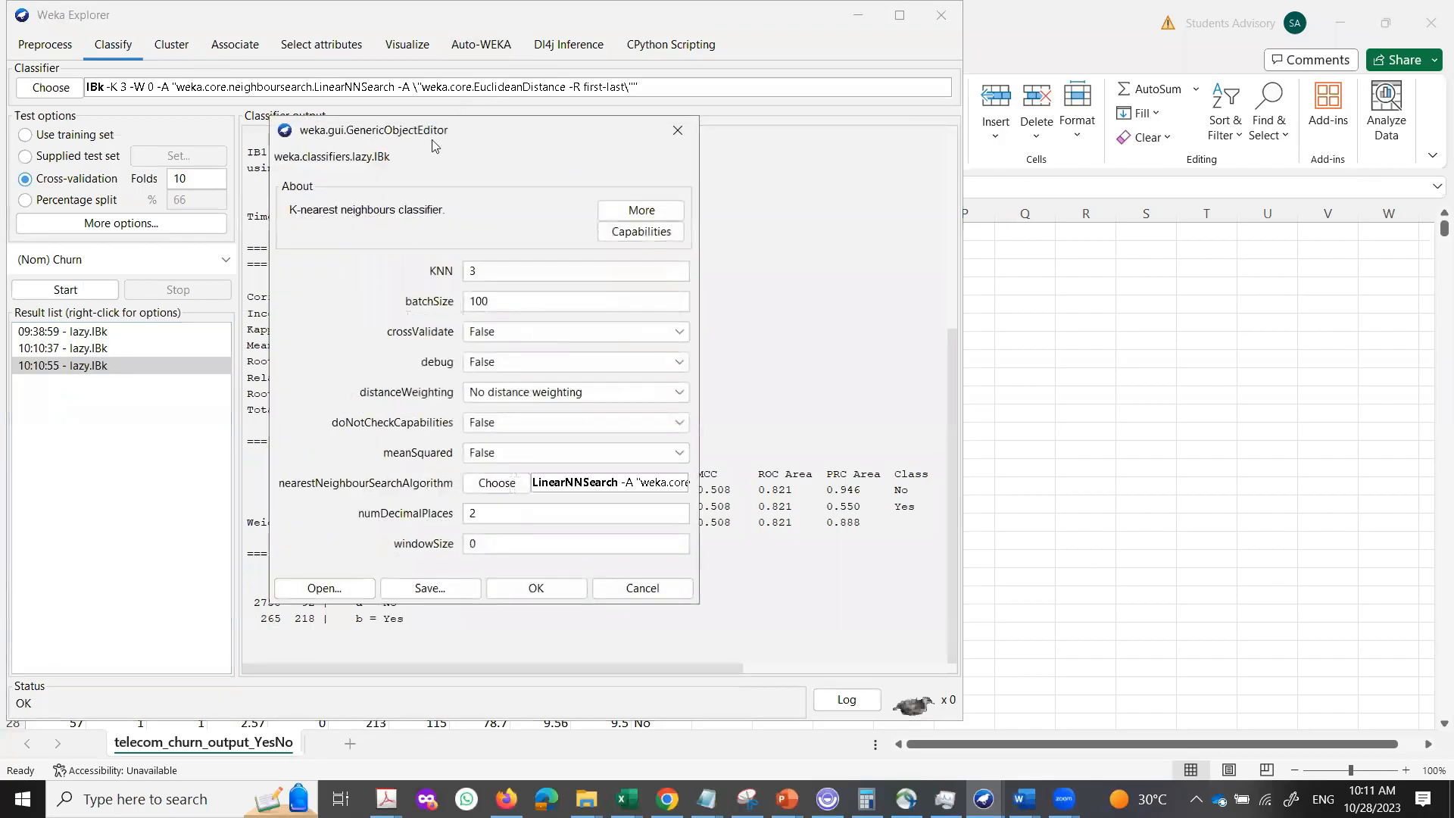
pyautogui.doubleClick(469, 272)
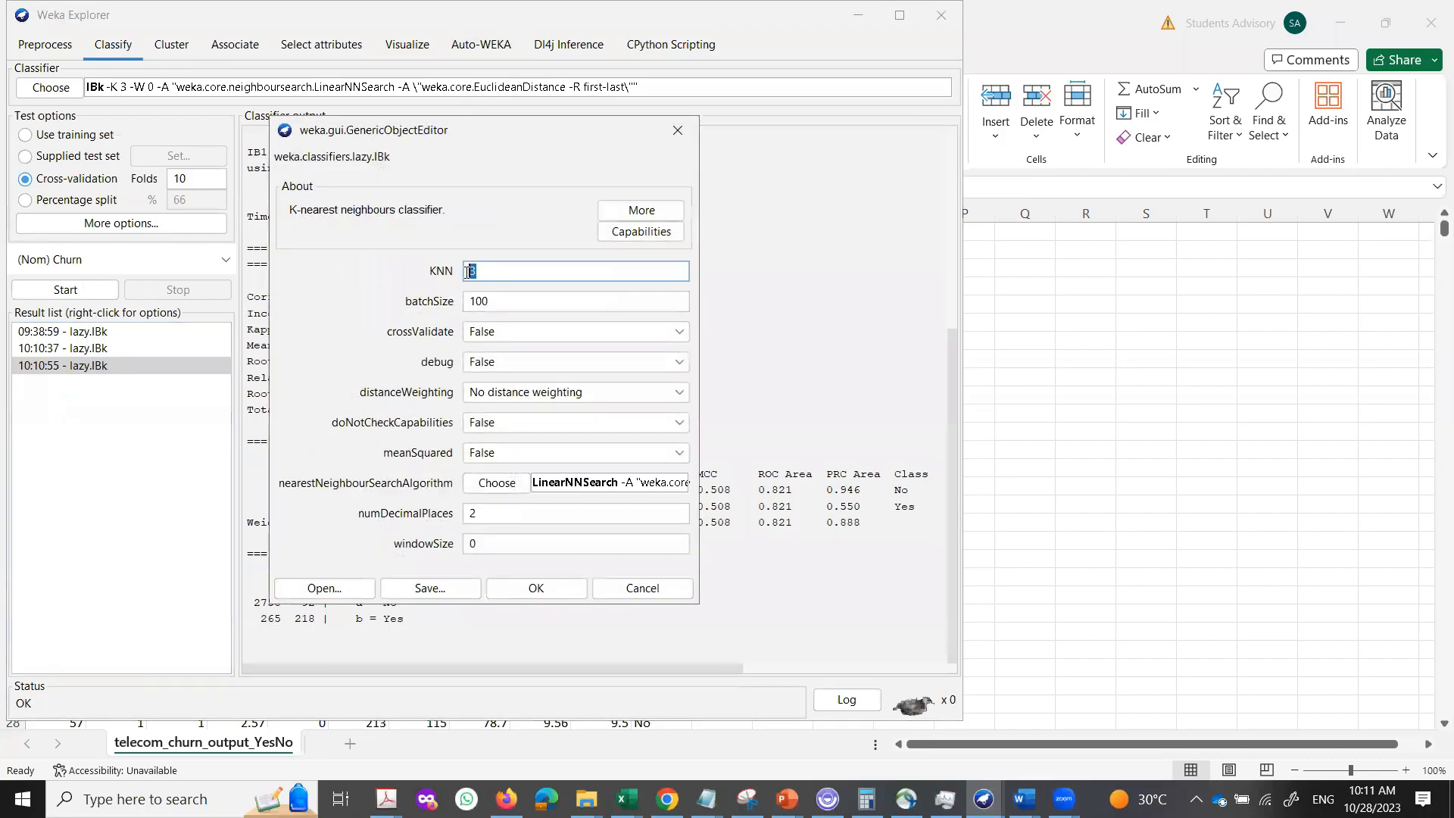
pyautogui.write('5')
pyautogui.click(514, 590)
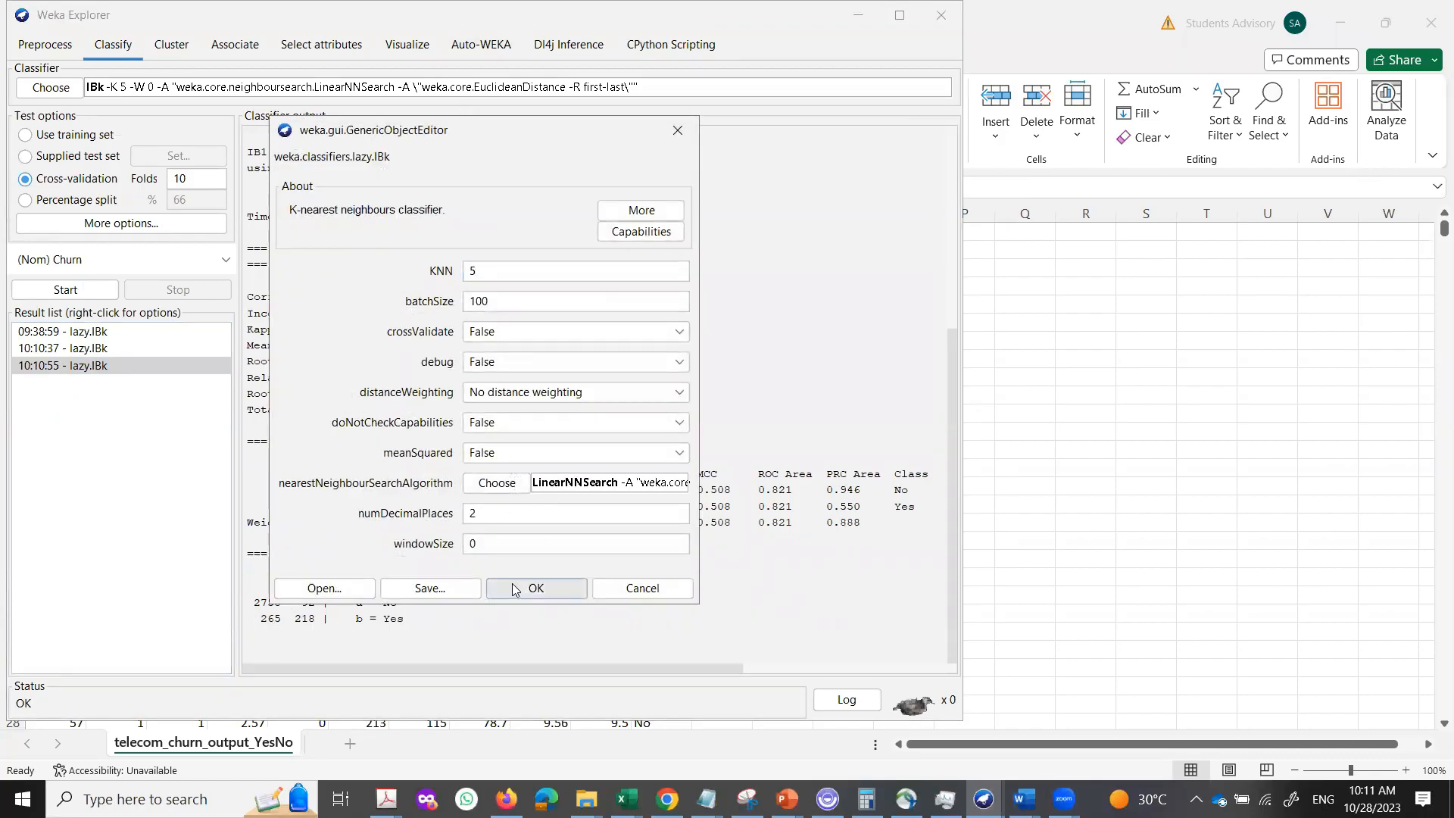
pyautogui.click(90, 292)
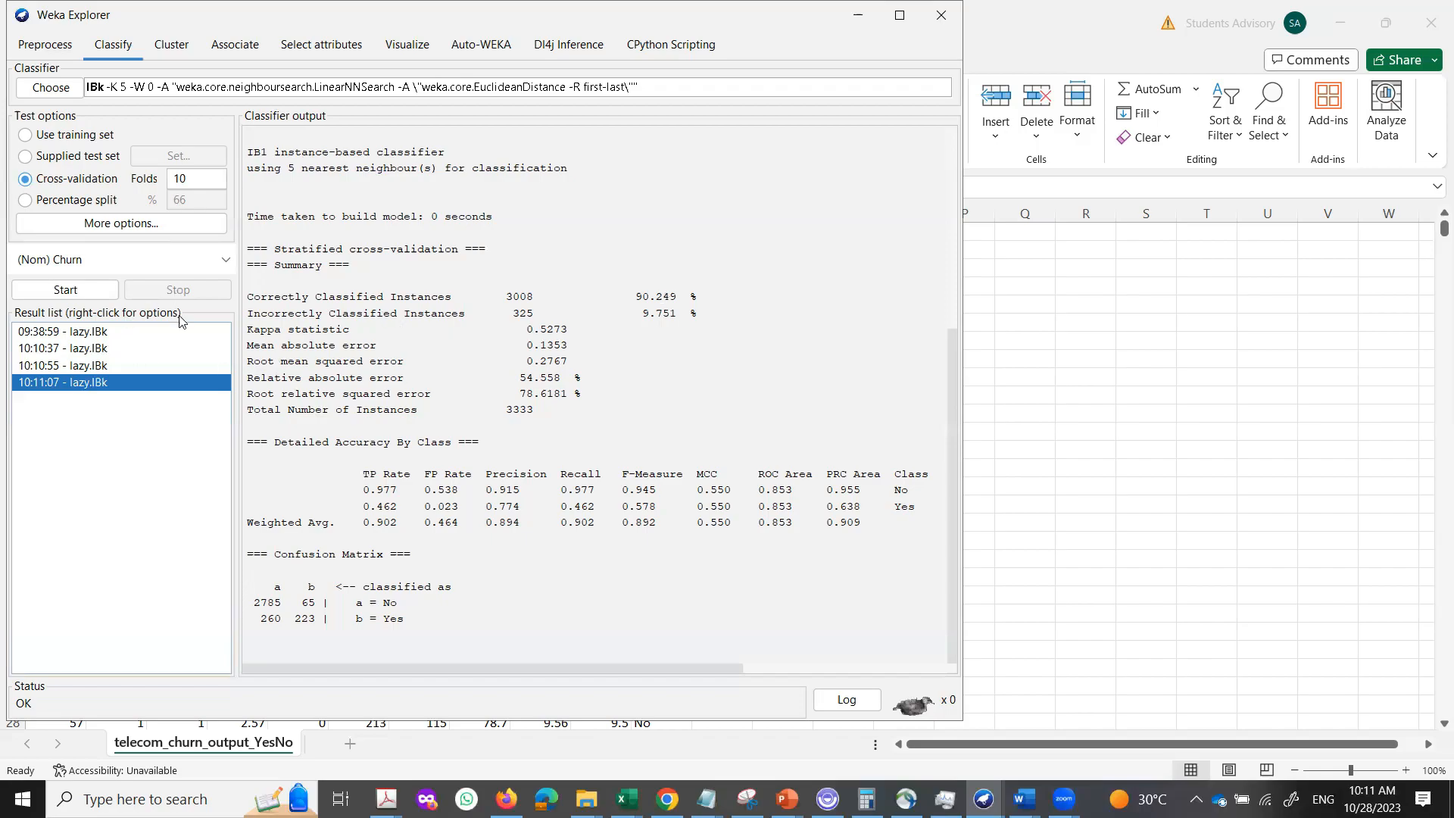
# Step: Raise the IBk classifier's KNN to 7 and run the churn classification again
pyautogui.click(382, 87)
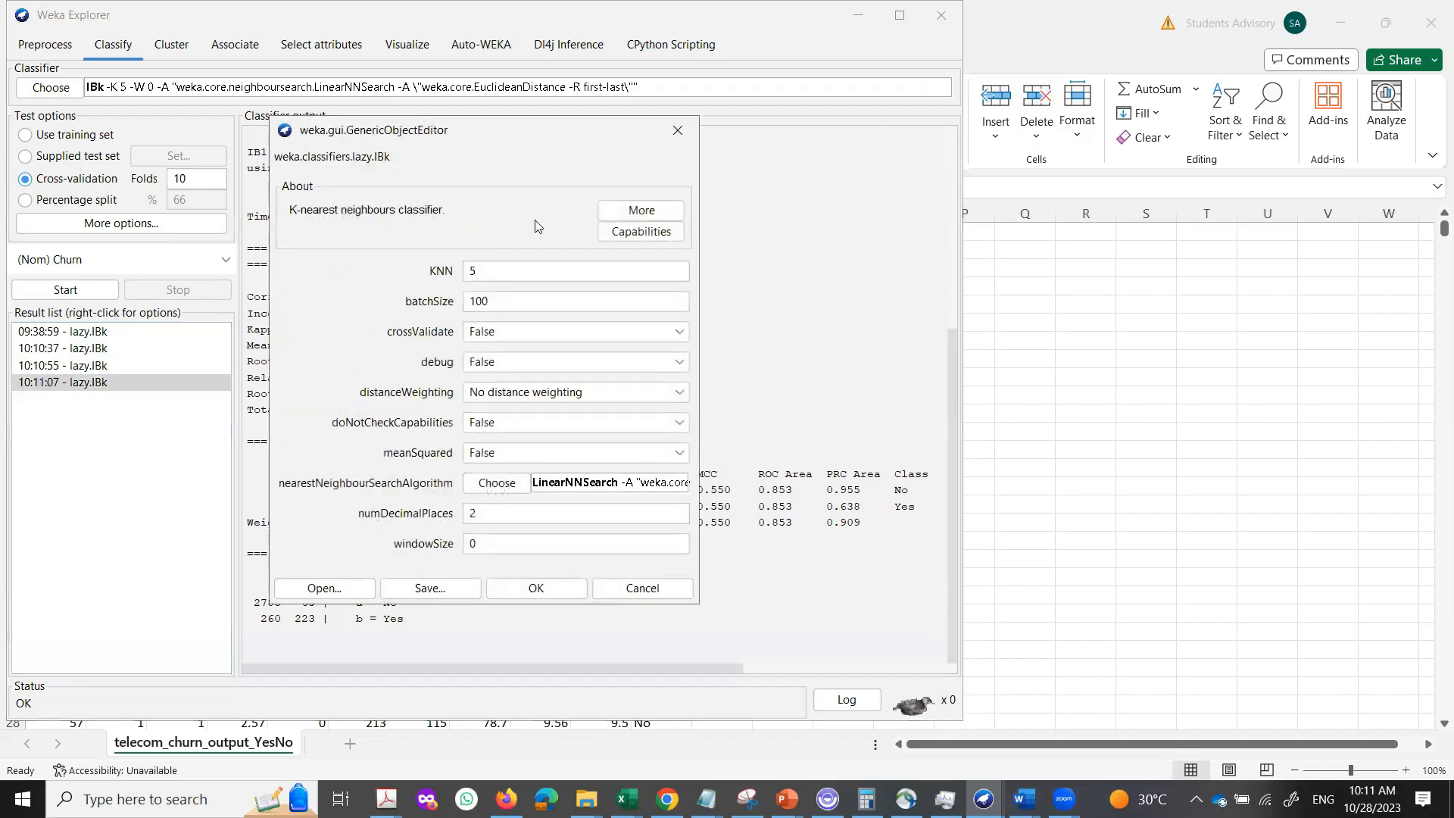
pyautogui.moveTo(498, 269); pyautogui.dragTo(435, 268)
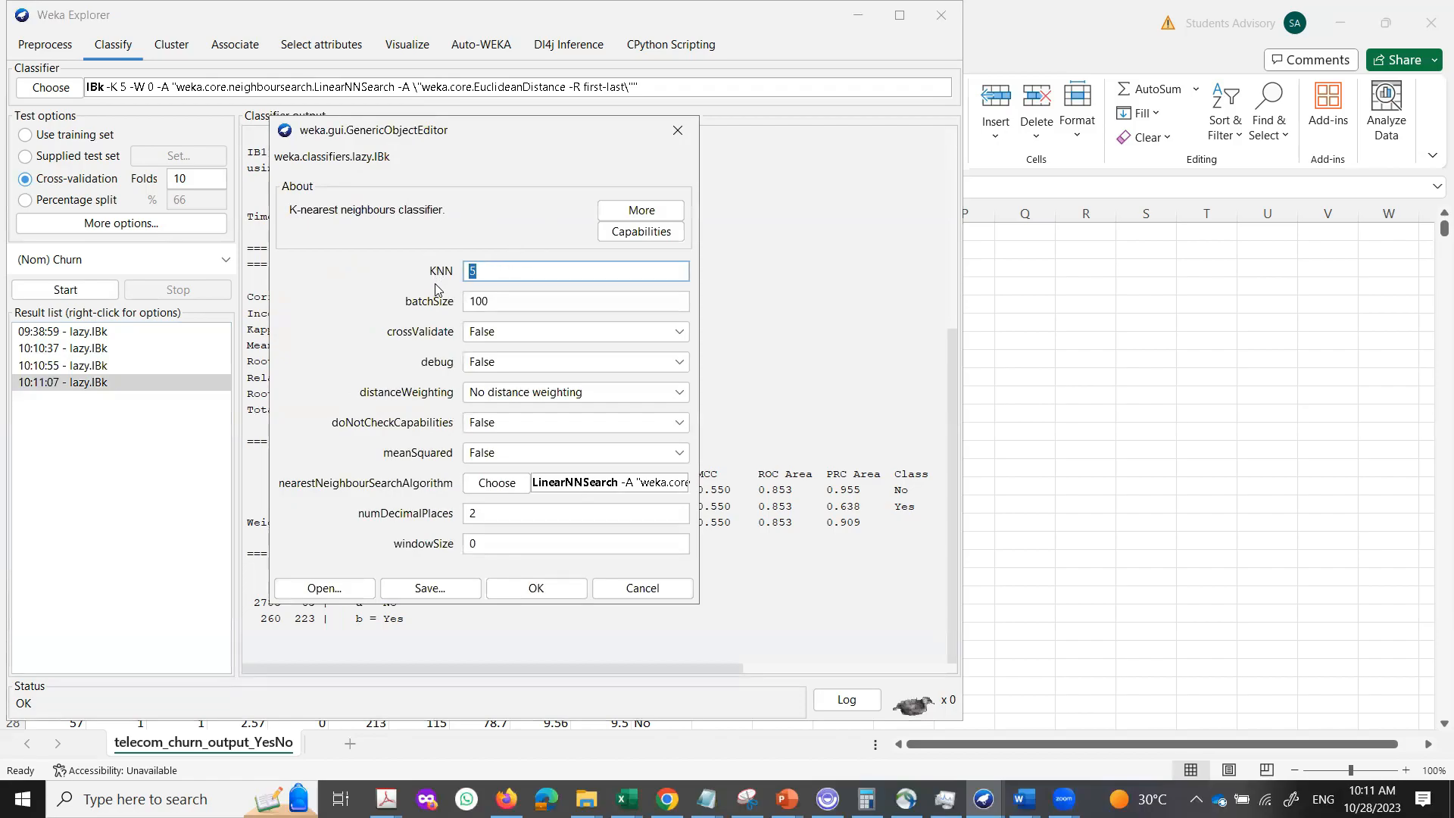
pyautogui.write('7')
pyautogui.click(555, 588)
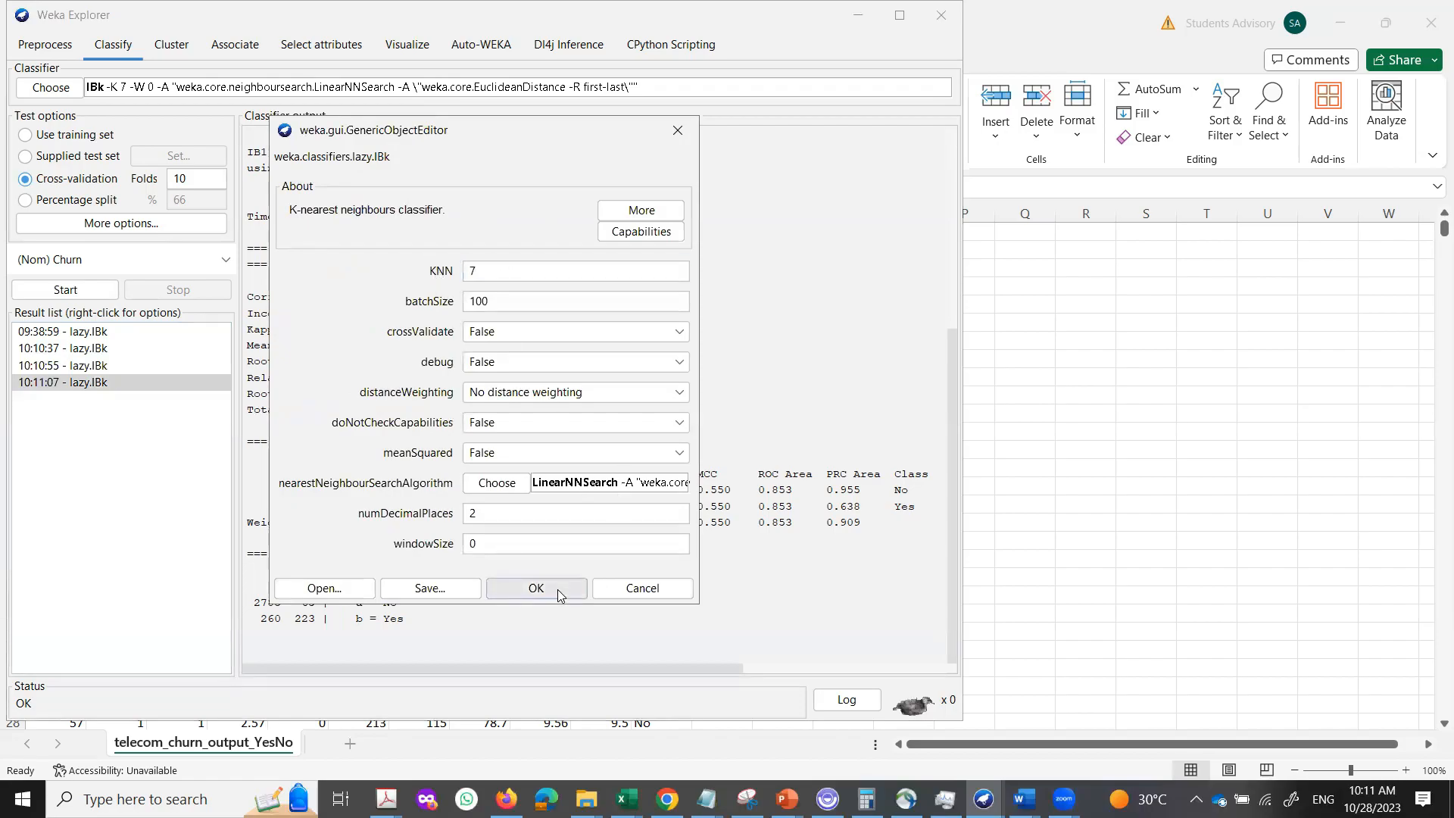
pyautogui.click(65, 289)
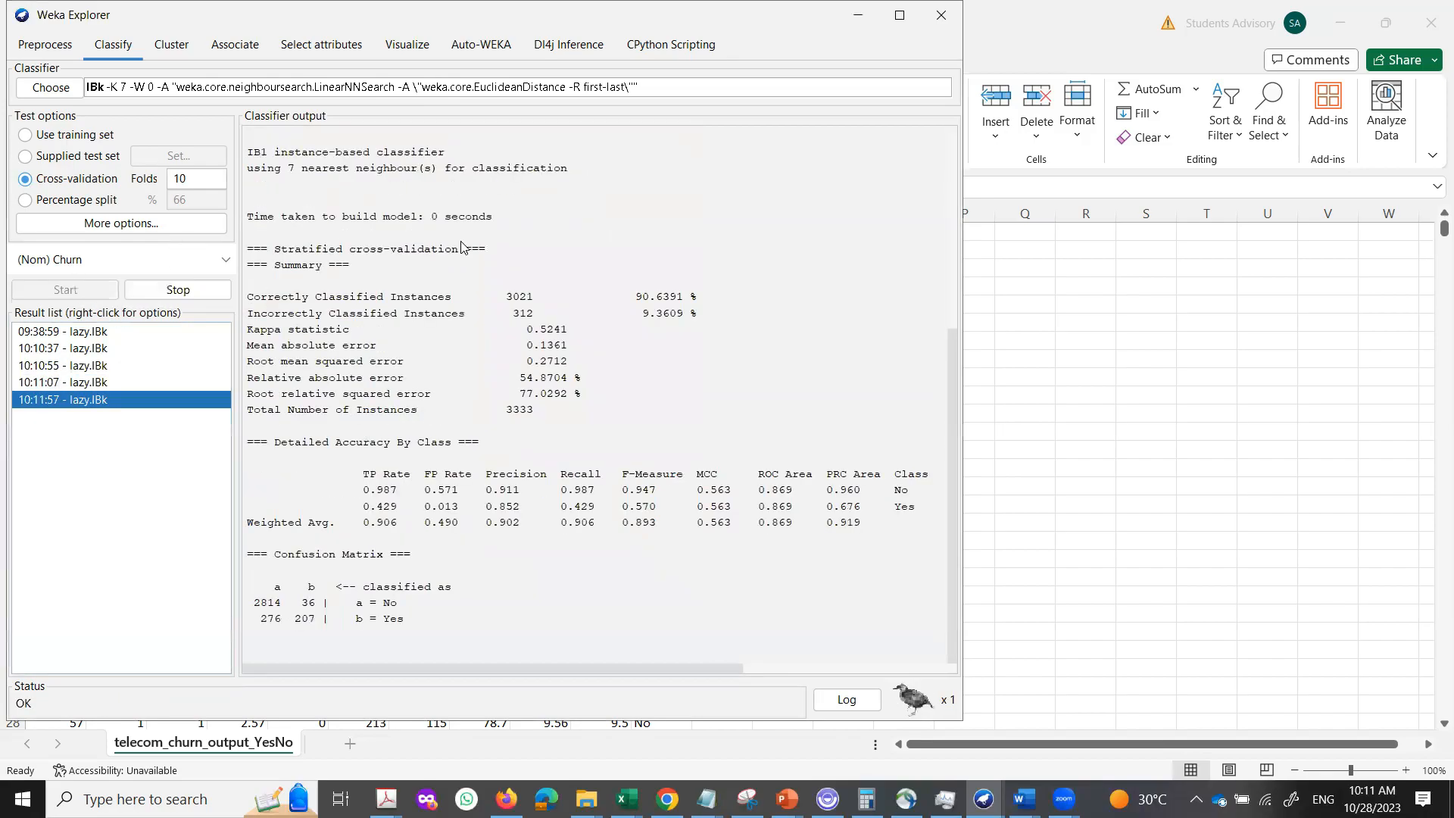
# Step: Set the IBk classifier's KNN to 9 and repeat the churn classification
pyautogui.click(474, 92)
pyautogui.doubleClick(471, 272)
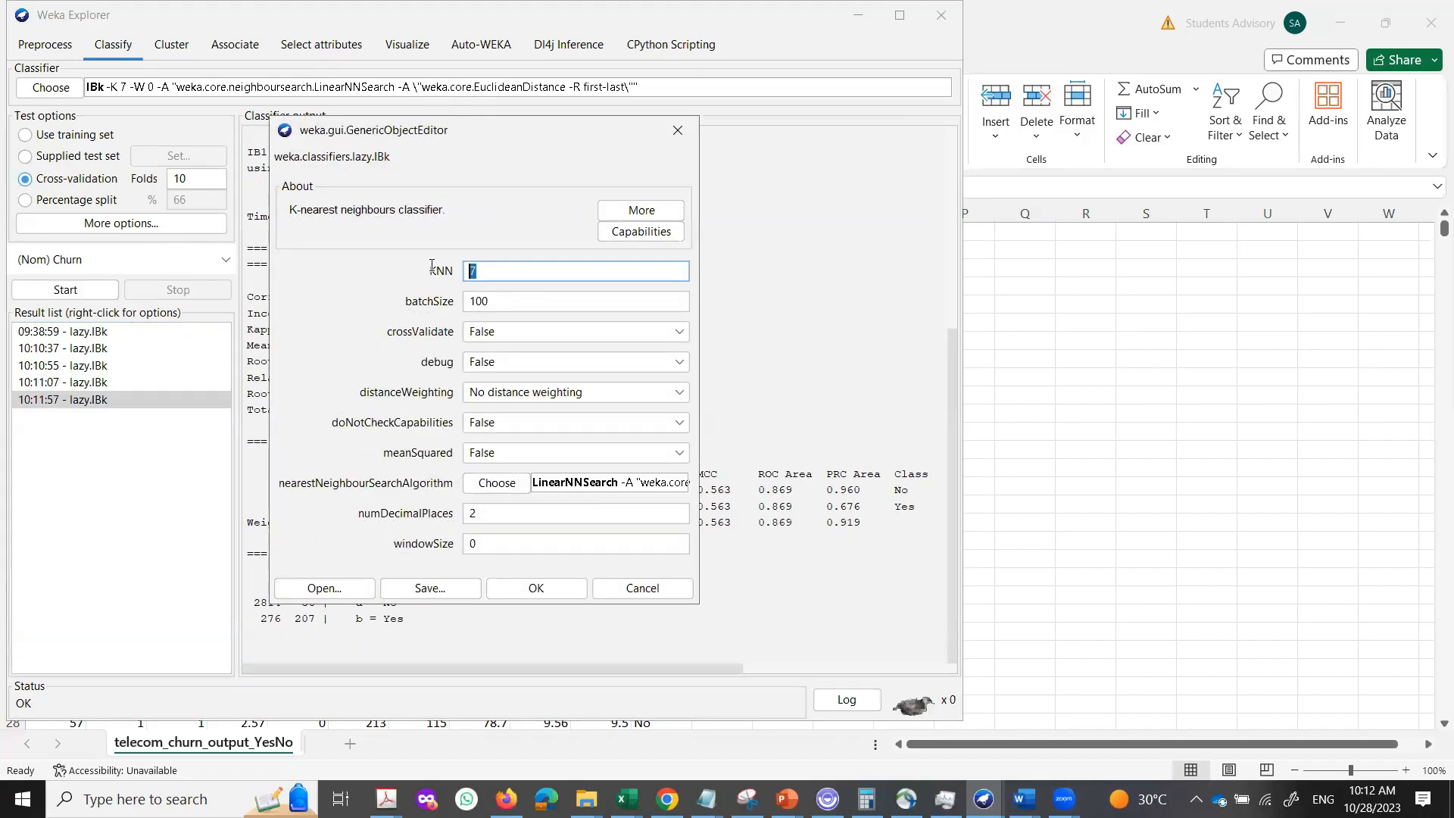
pyautogui.write('9')
pyautogui.click(523, 595)
pyautogui.click(82, 295)
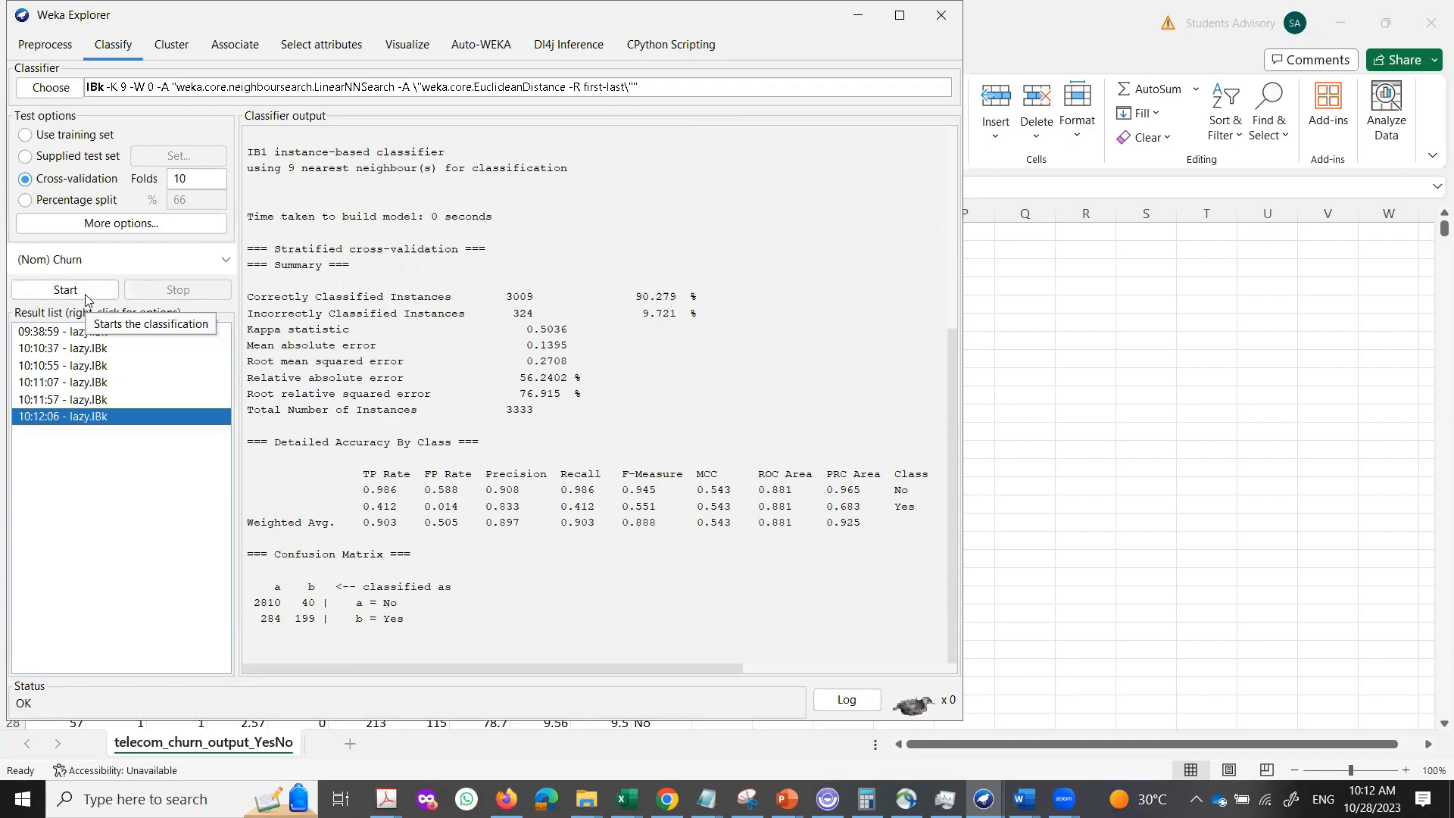
# Step: Open the IBk classifier's LinearNNSearch settings and set the distance function to ManhattanDistance
pyautogui.click(384, 84)
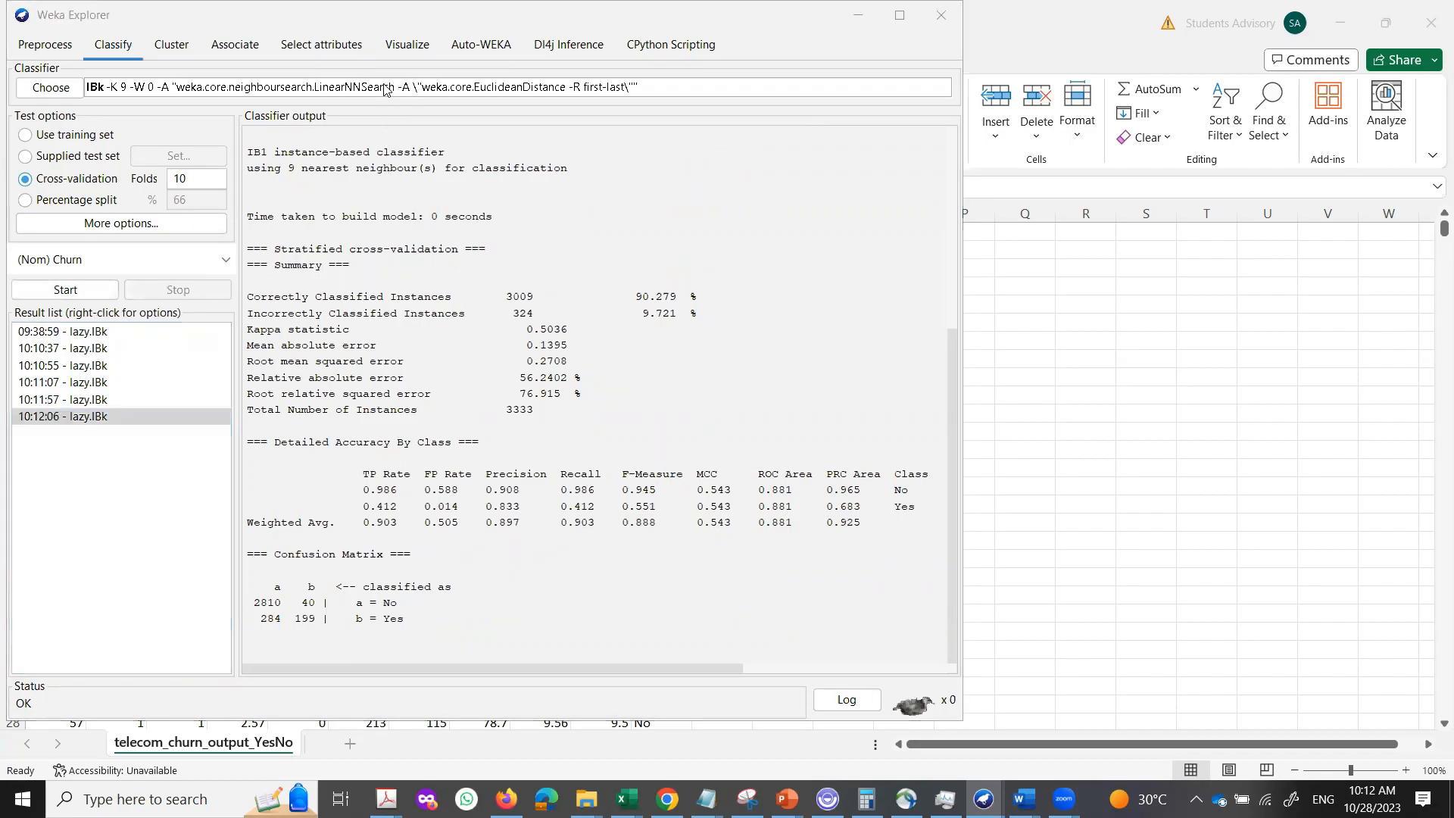
pyautogui.click(553, 484)
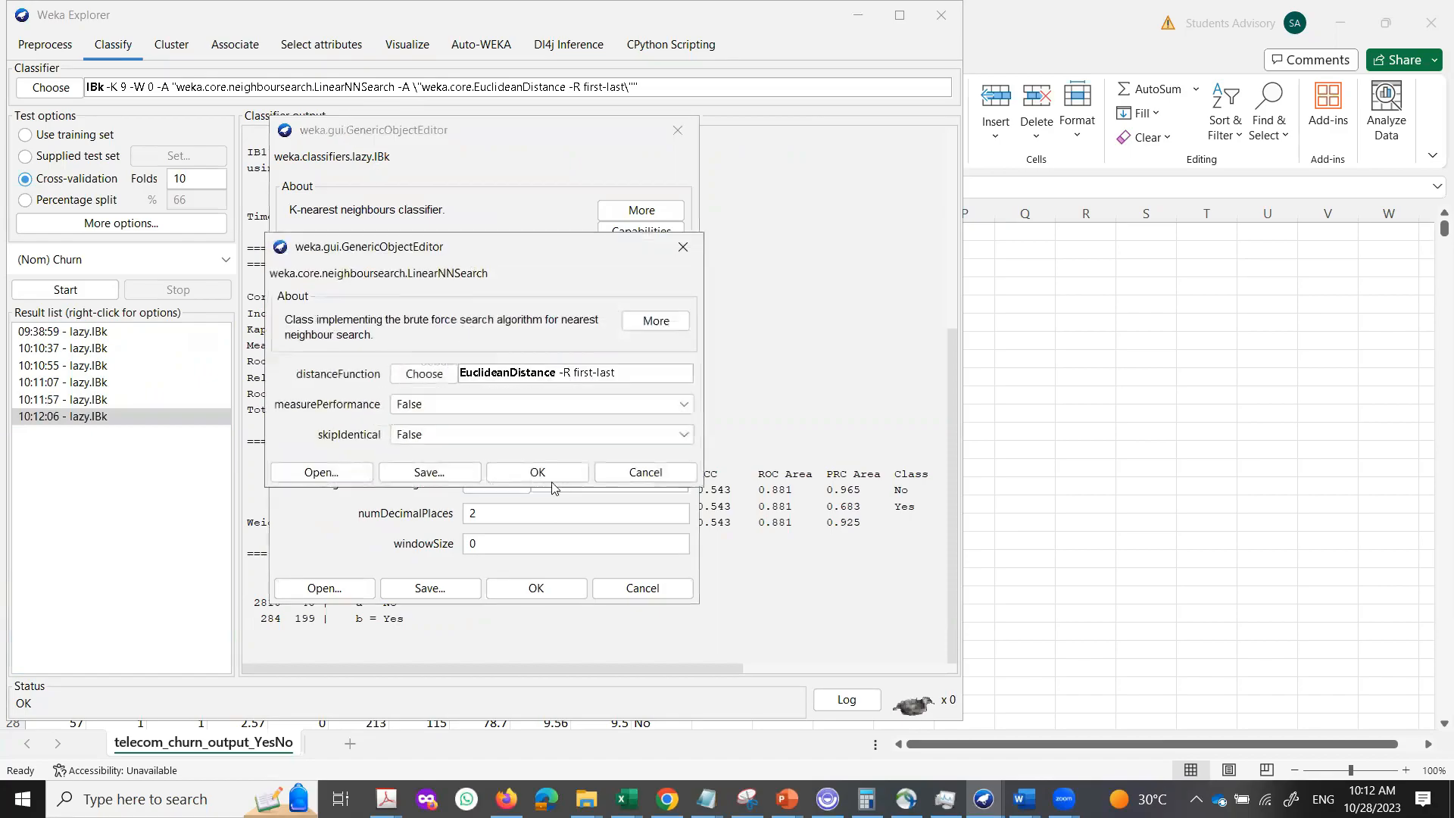
pyautogui.click(426, 374)
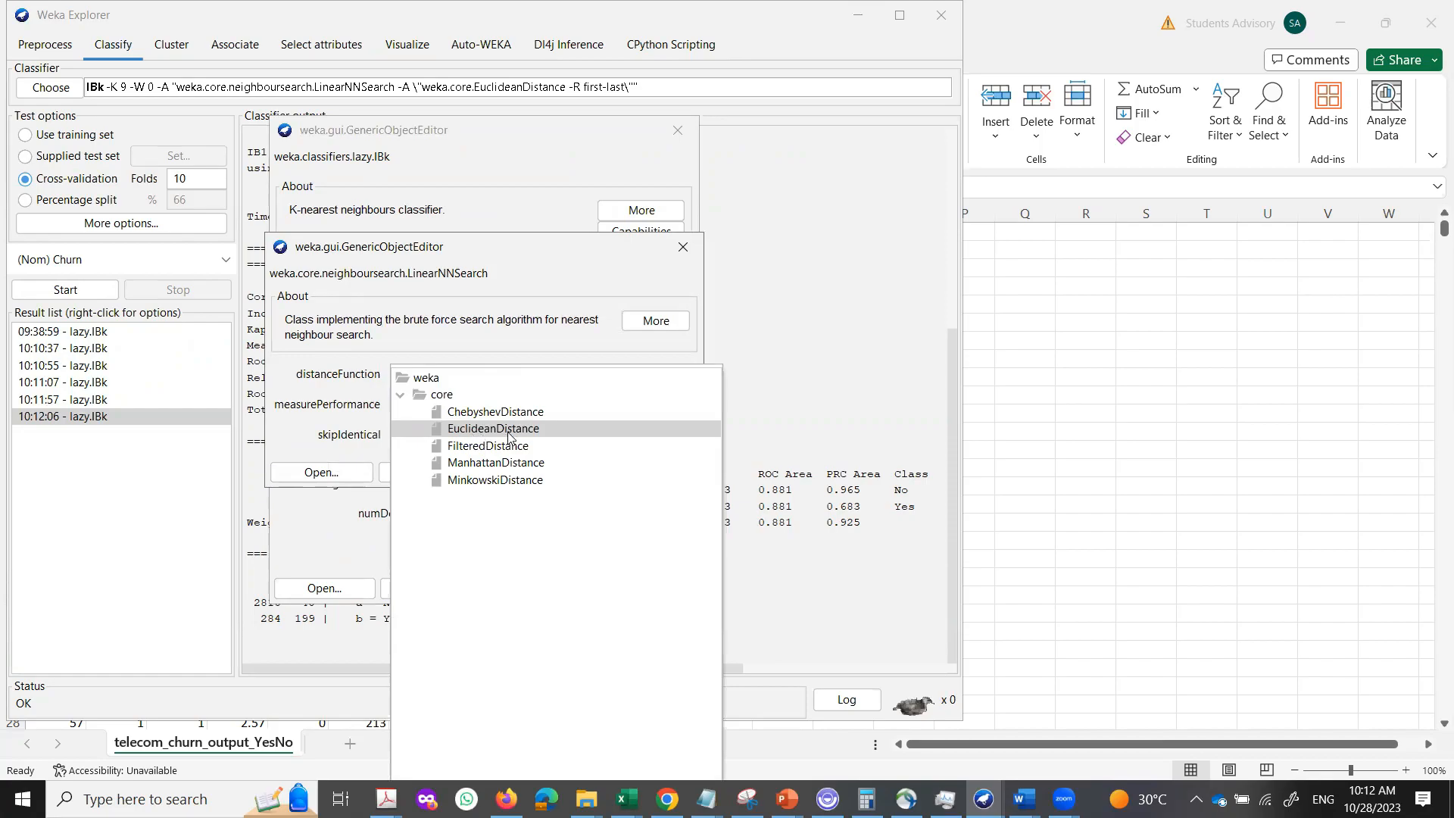
pyautogui.moveTo(509, 437)
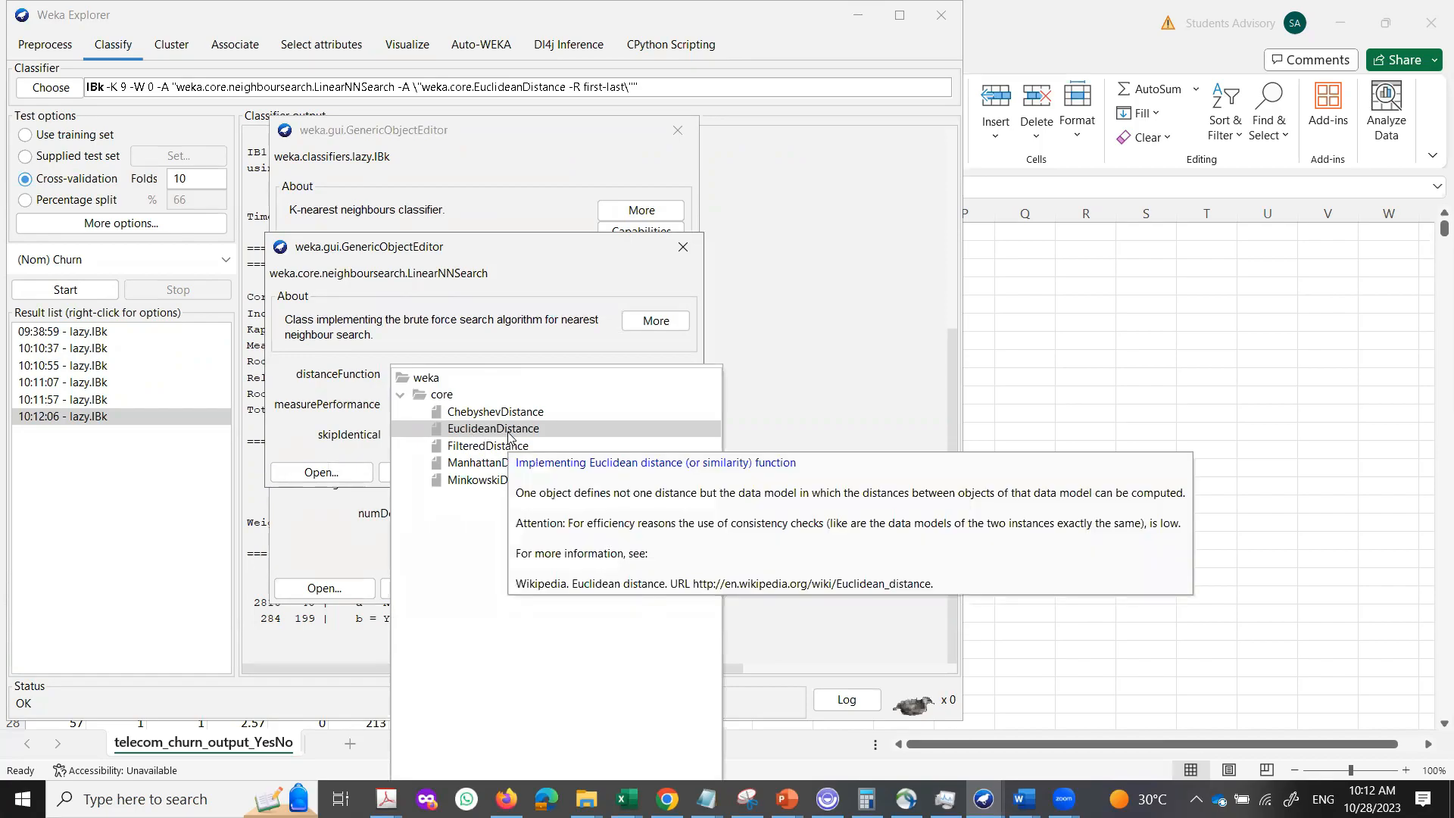
pyautogui.click(480, 463)
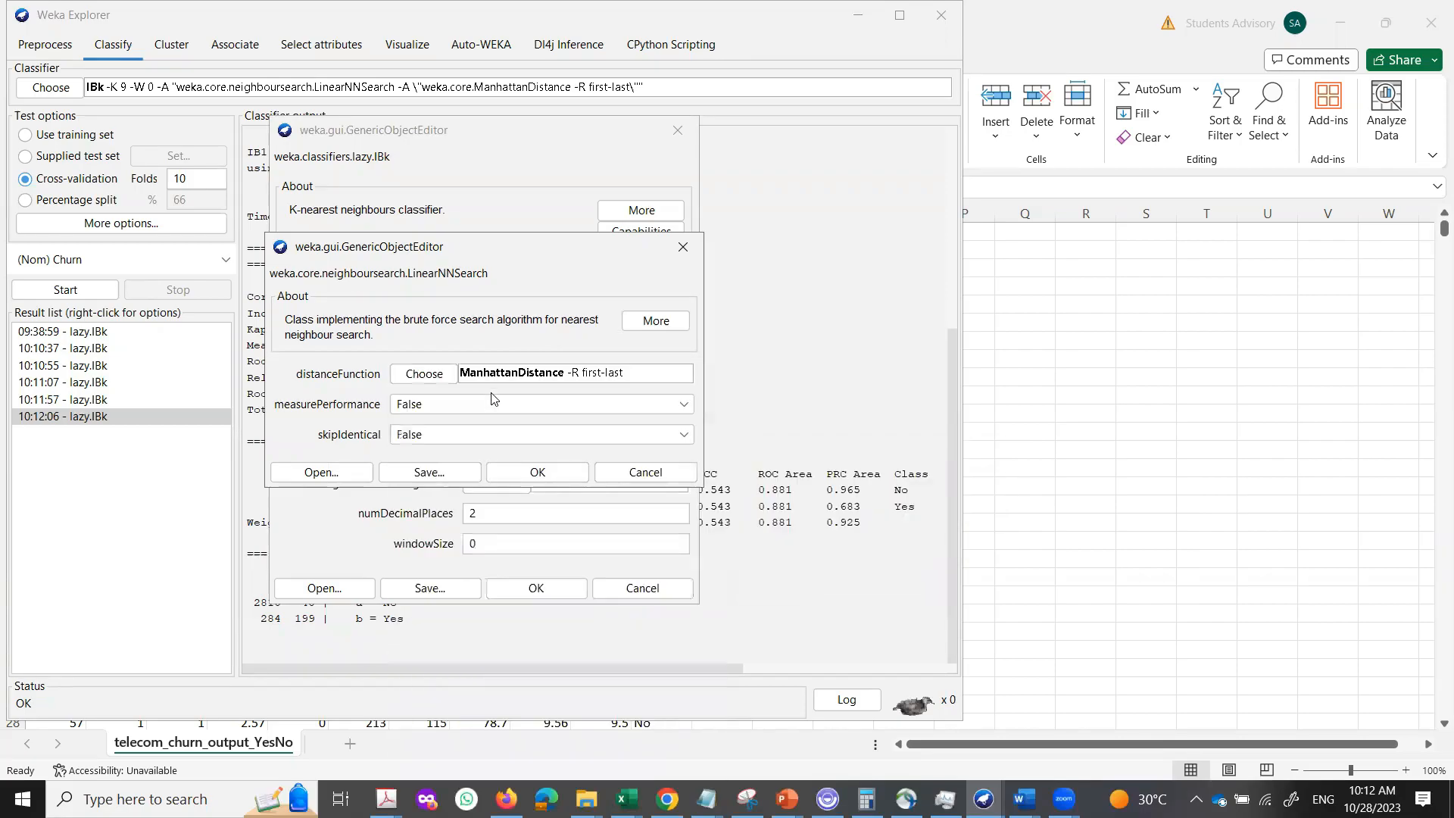
# Step: Change the LinearNNSearch distance function to MinkowskiDistance, apply the settings and rerun the churn classification
pyautogui.click(443, 377)
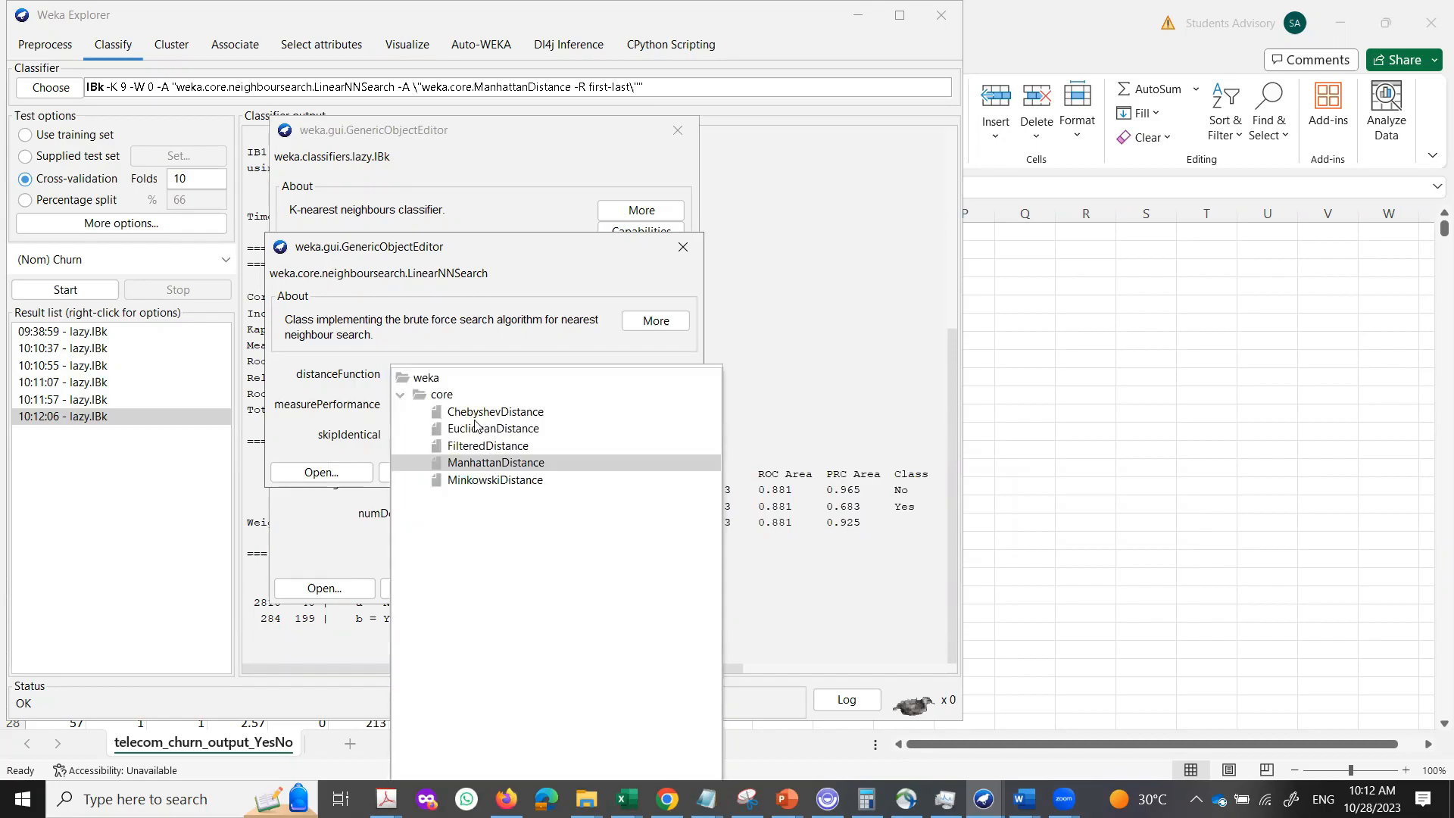
pyautogui.moveTo(464, 424)
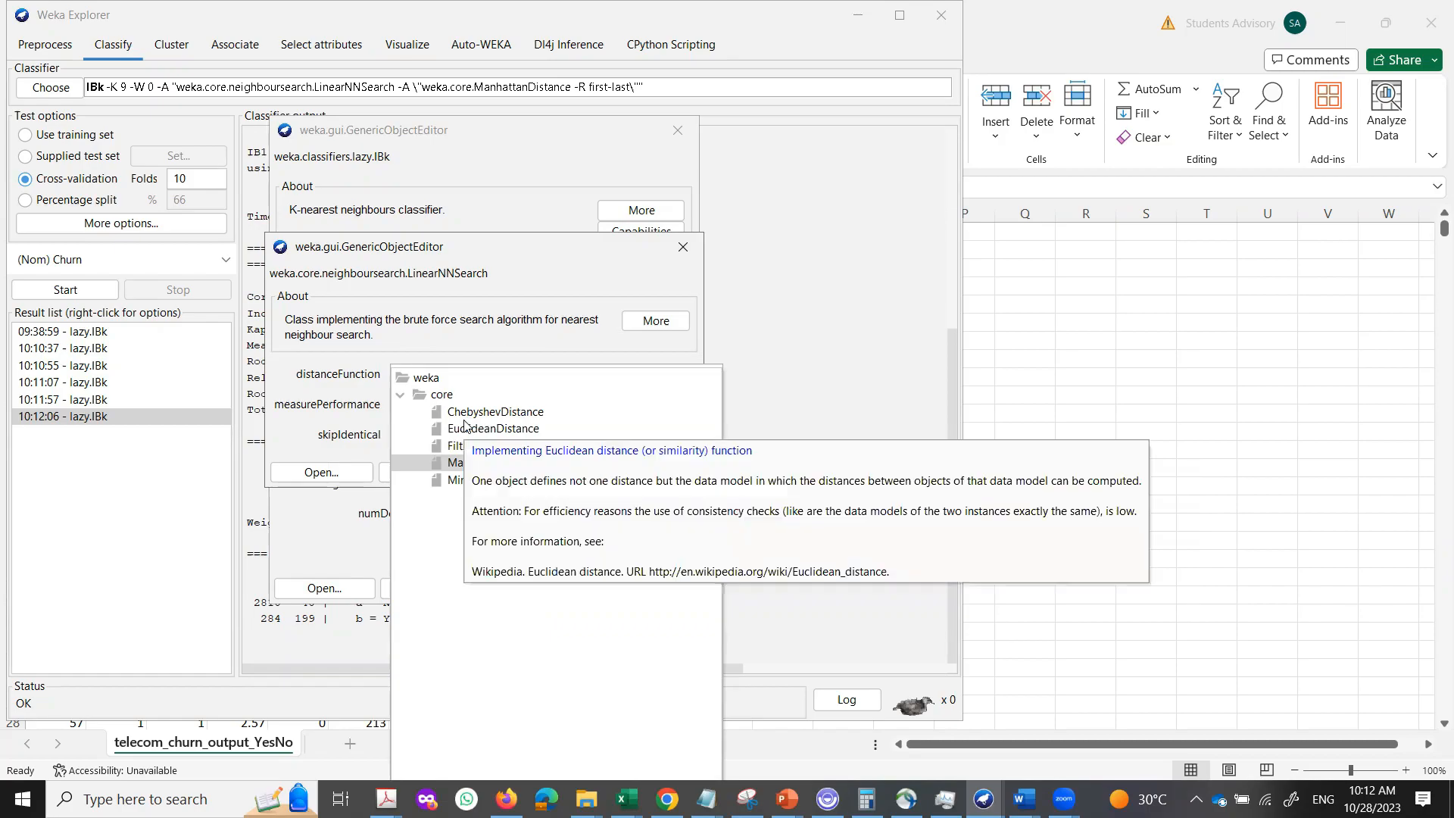
pyautogui.click(459, 482)
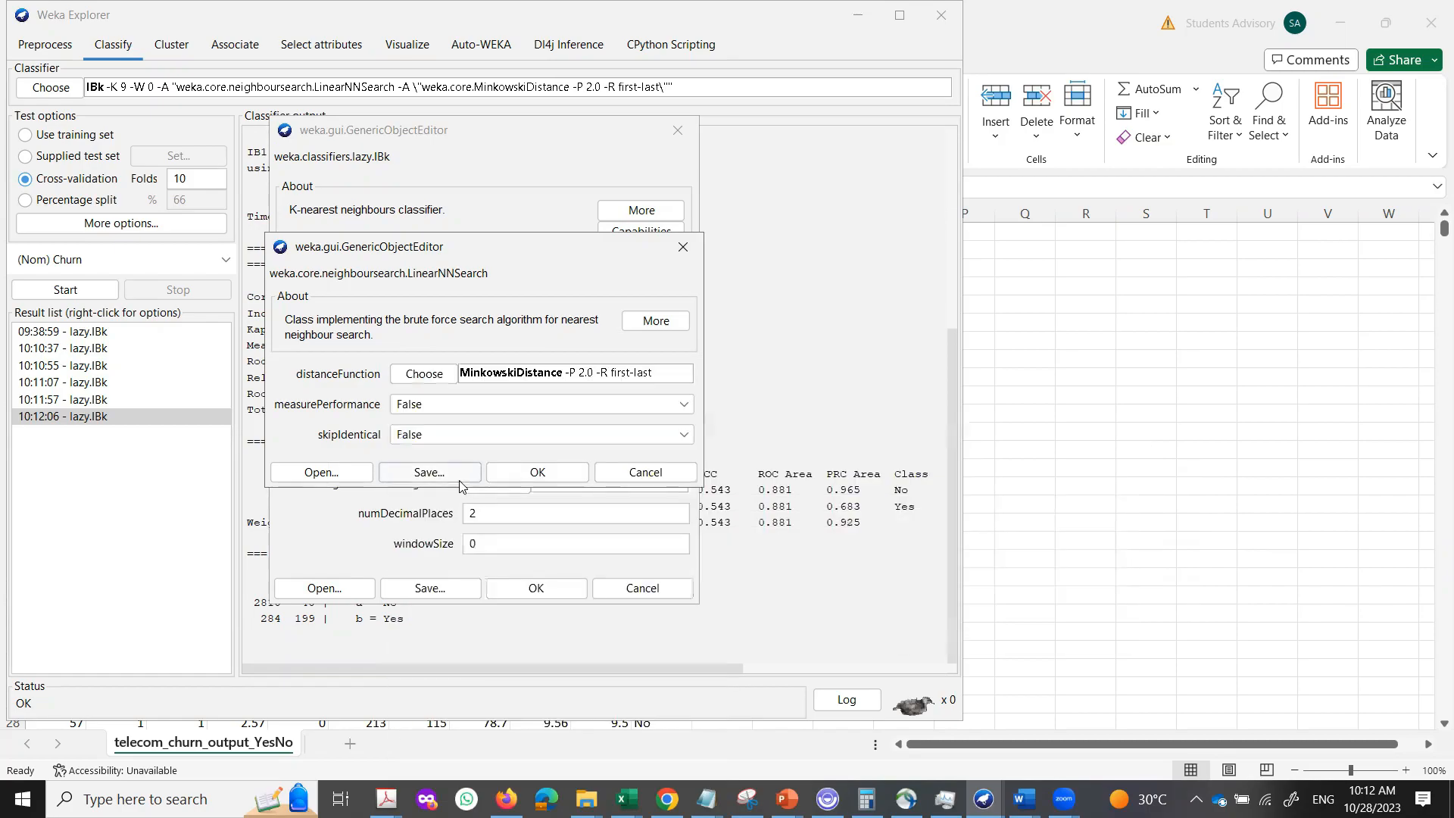
pyautogui.click(538, 475)
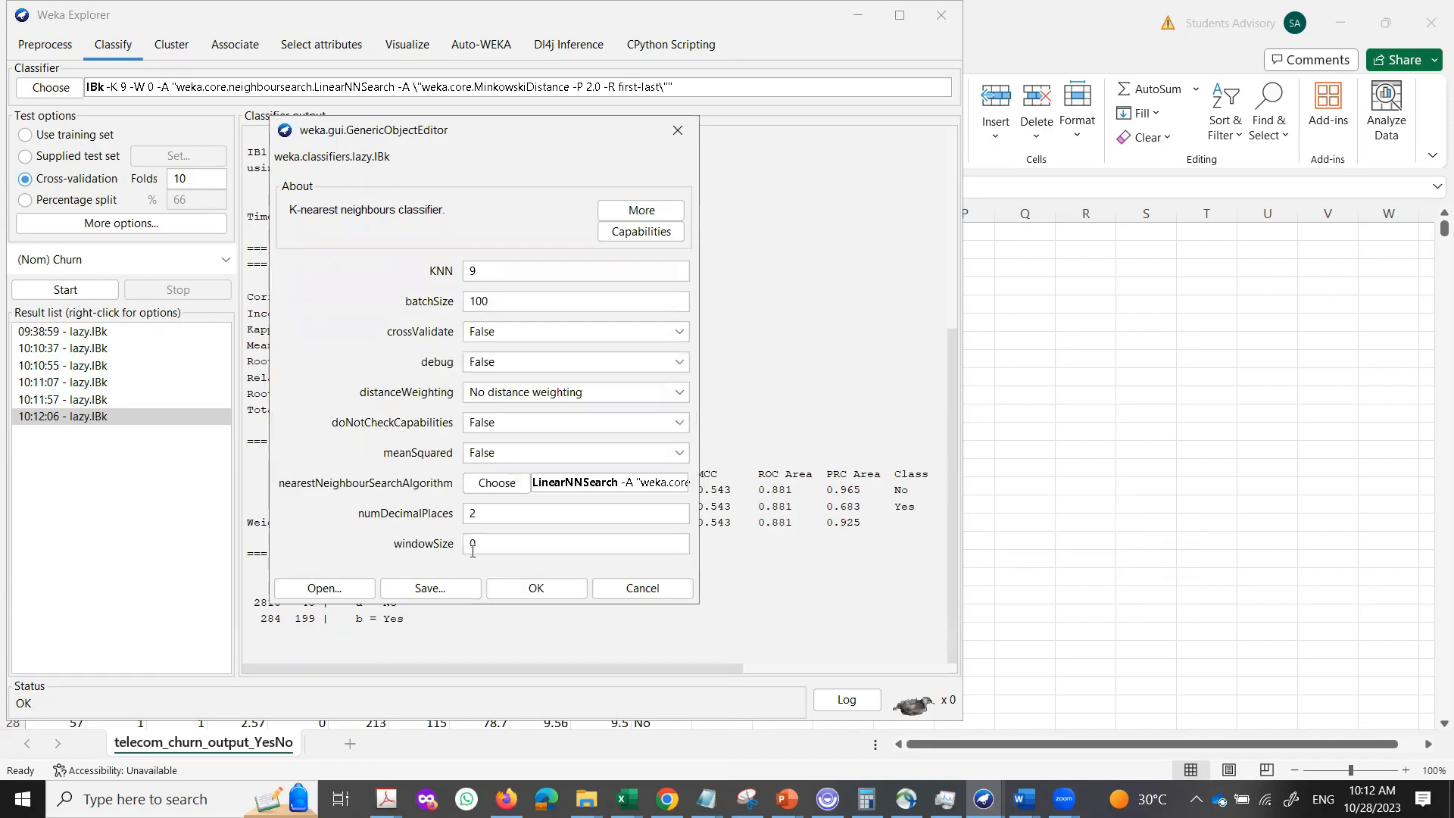
pyautogui.click(546, 589)
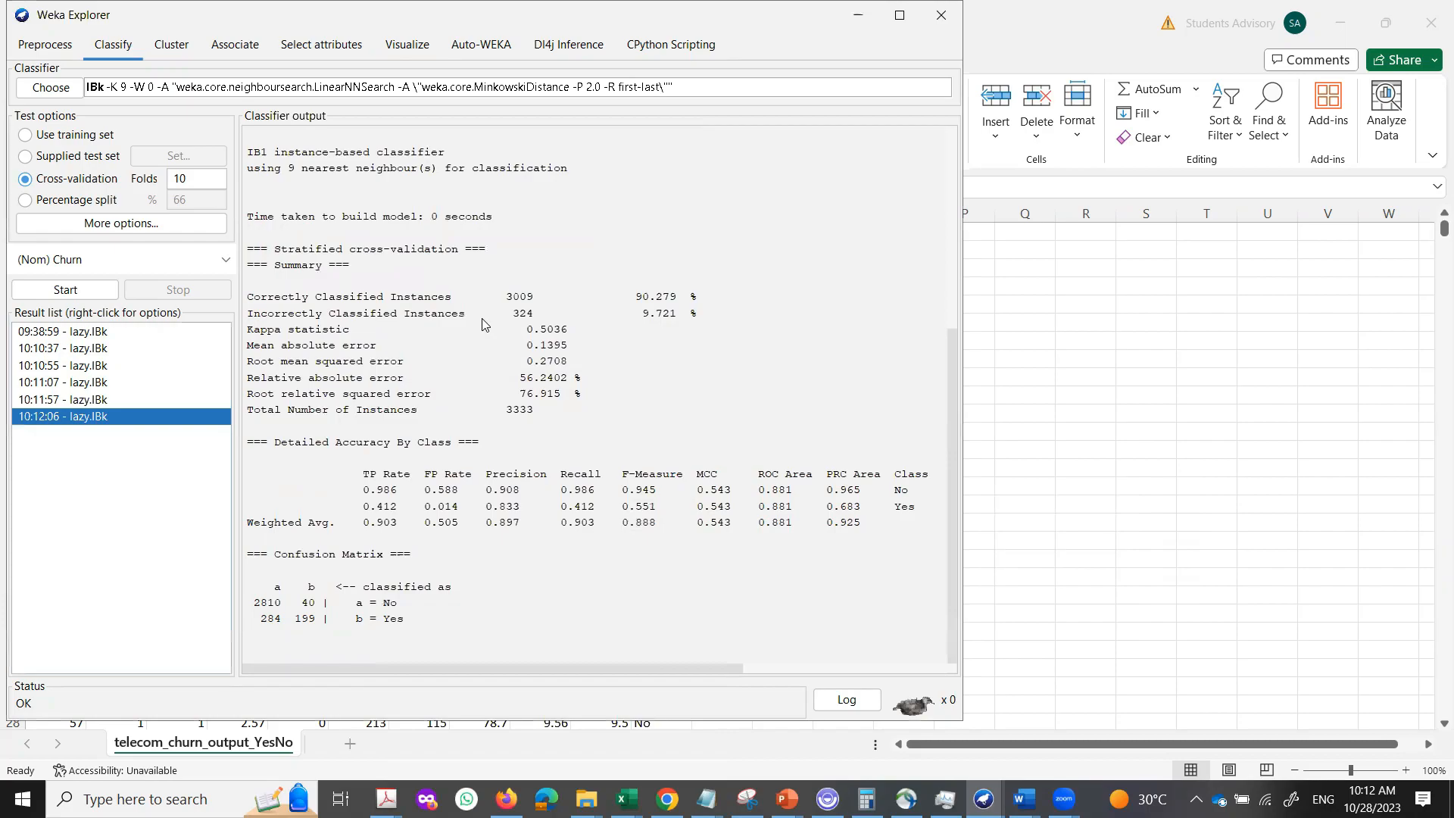
pyautogui.click(64, 290)
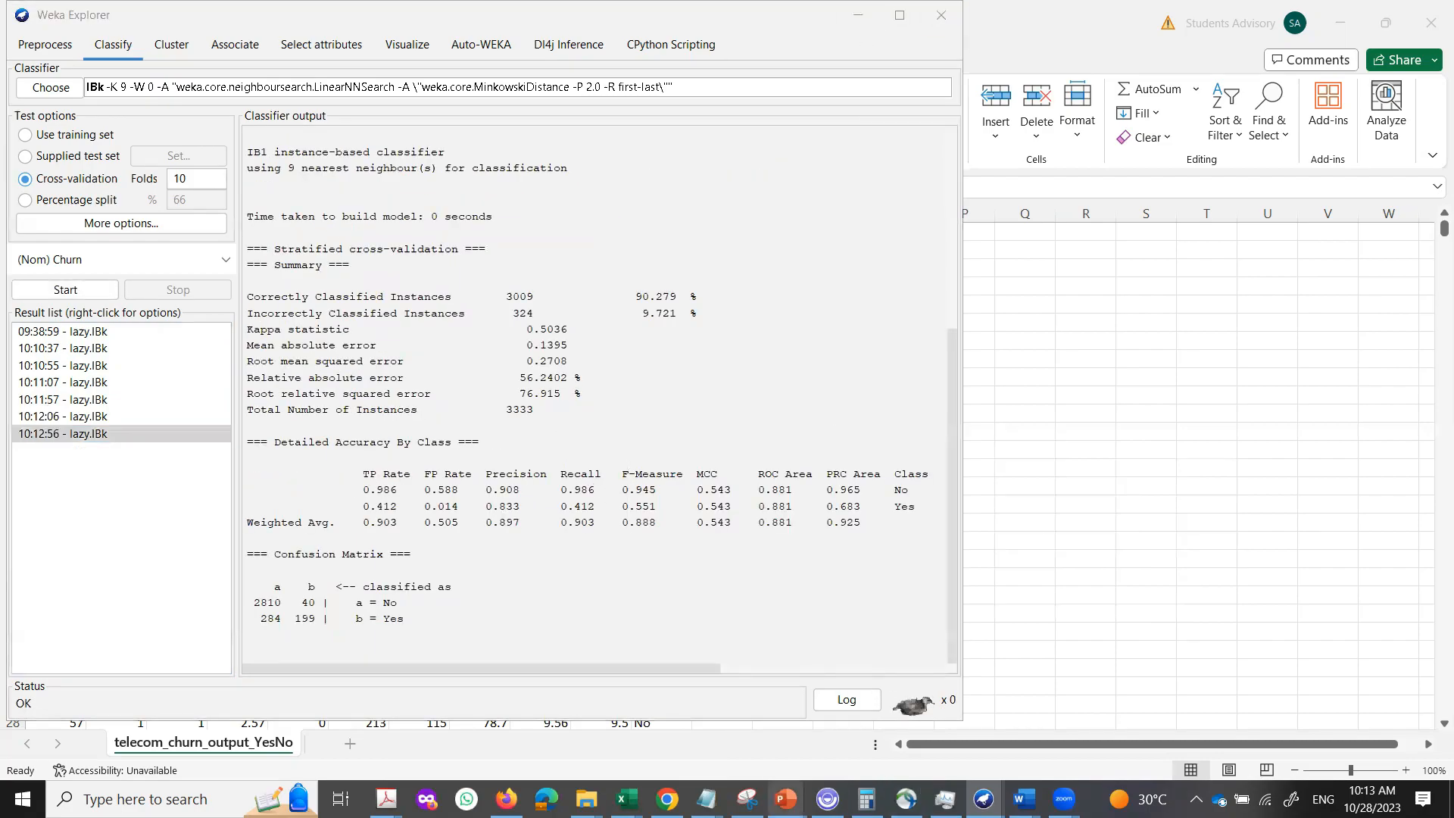
# Step: Switch to the PowerPoint slide show and go back to the "Diabetes Disease As A Case Study" slide
pyautogui.moveTo(787, 799)
pyautogui.click(914, 727)
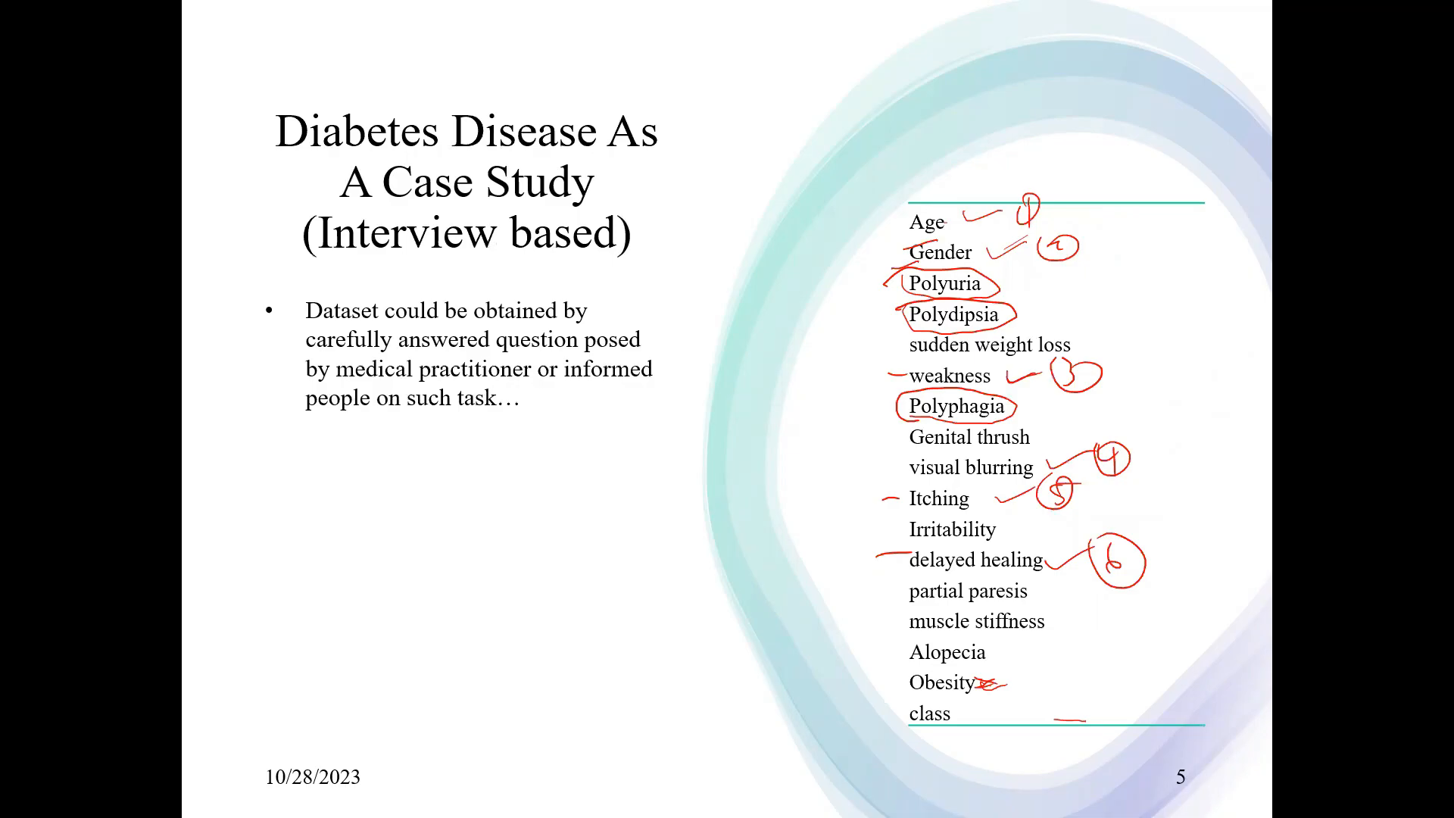
pyautogui.press('Left')
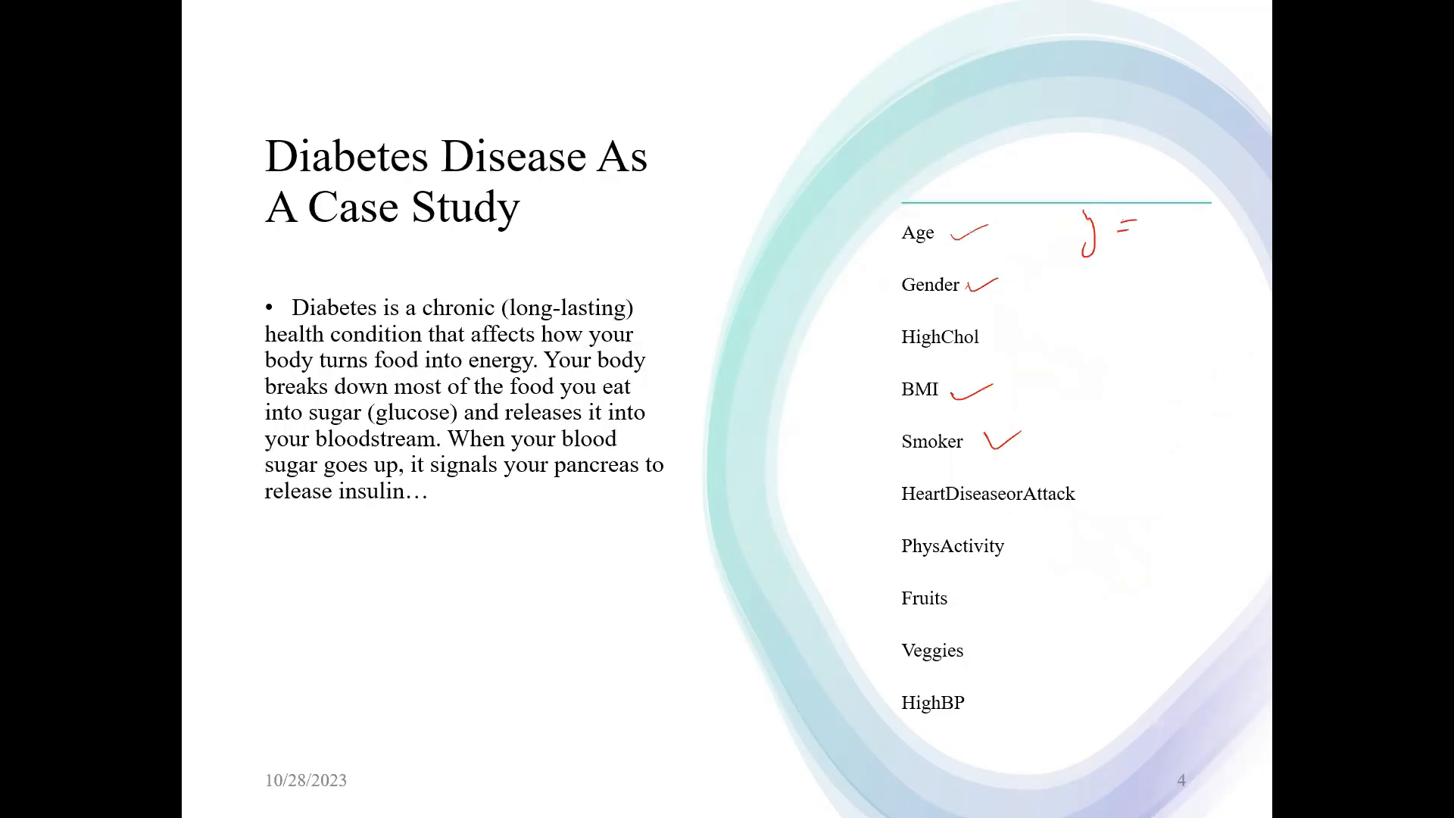